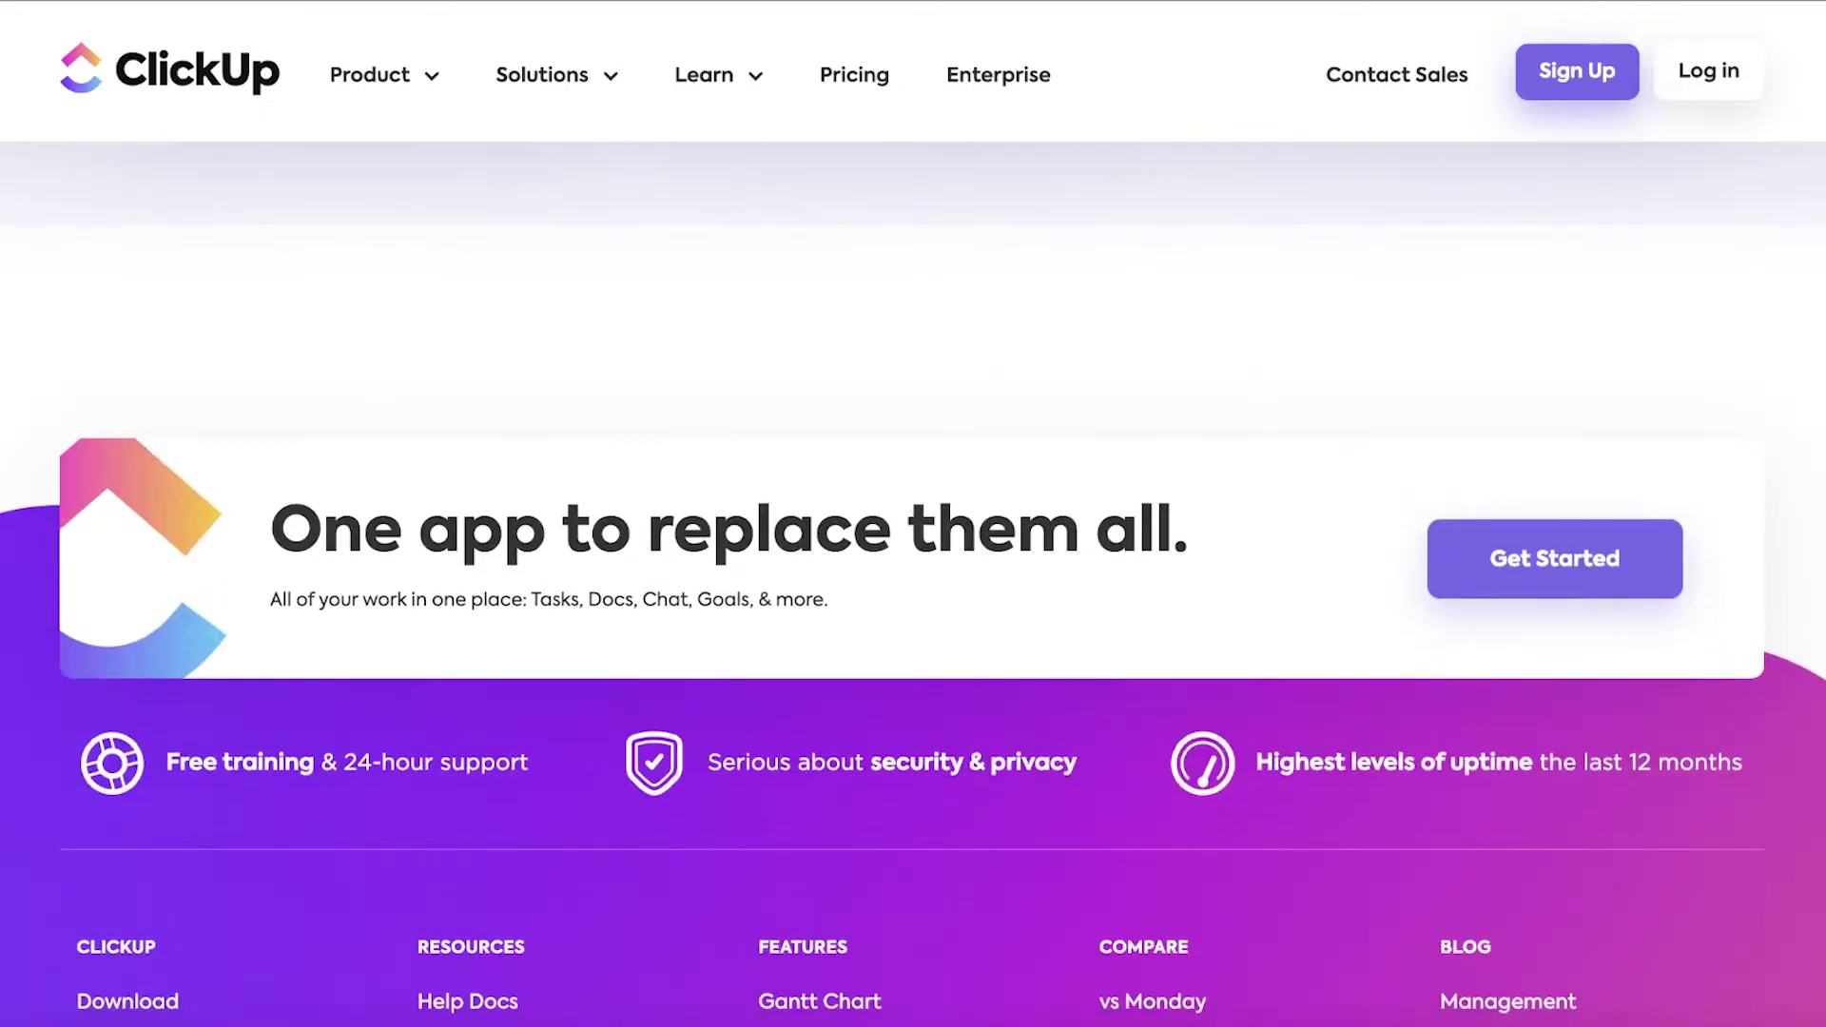
Look over the ClickUp website's learning and Whiteboards pages and open the sign-up page
scroll(913, 571, up, 5)
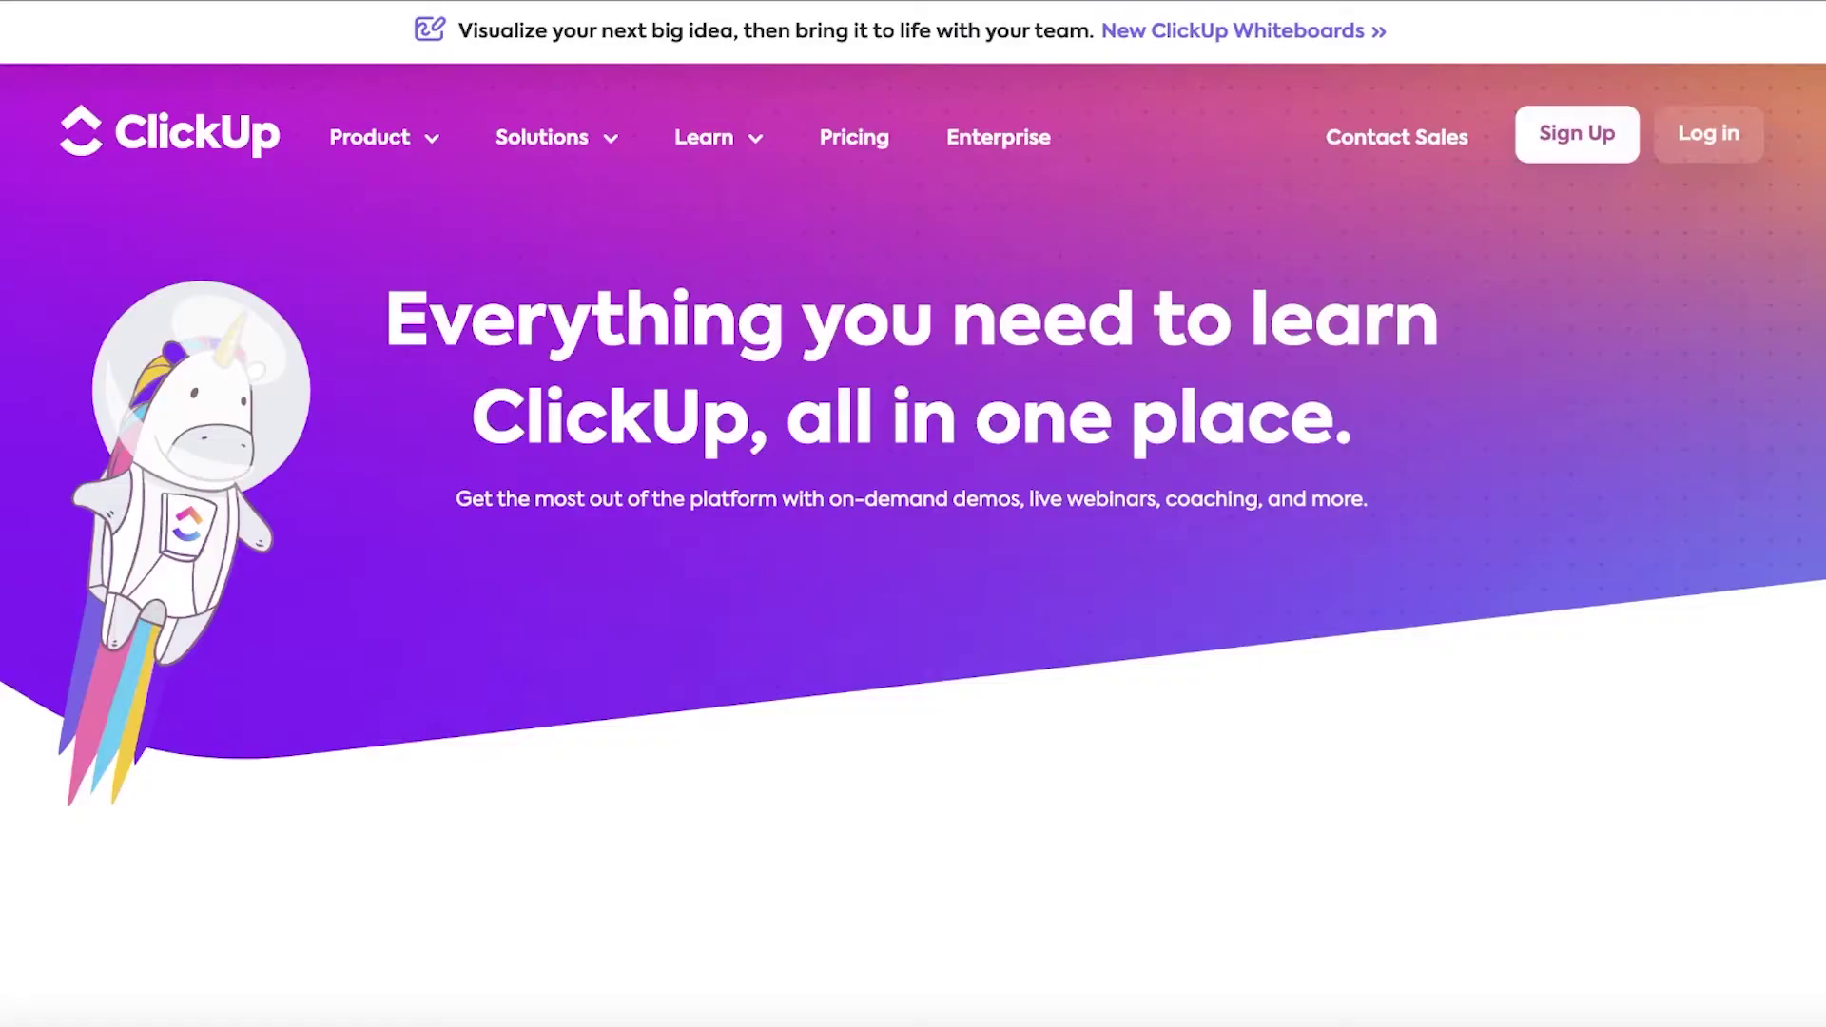
scroll(1820, 275, down, 6)
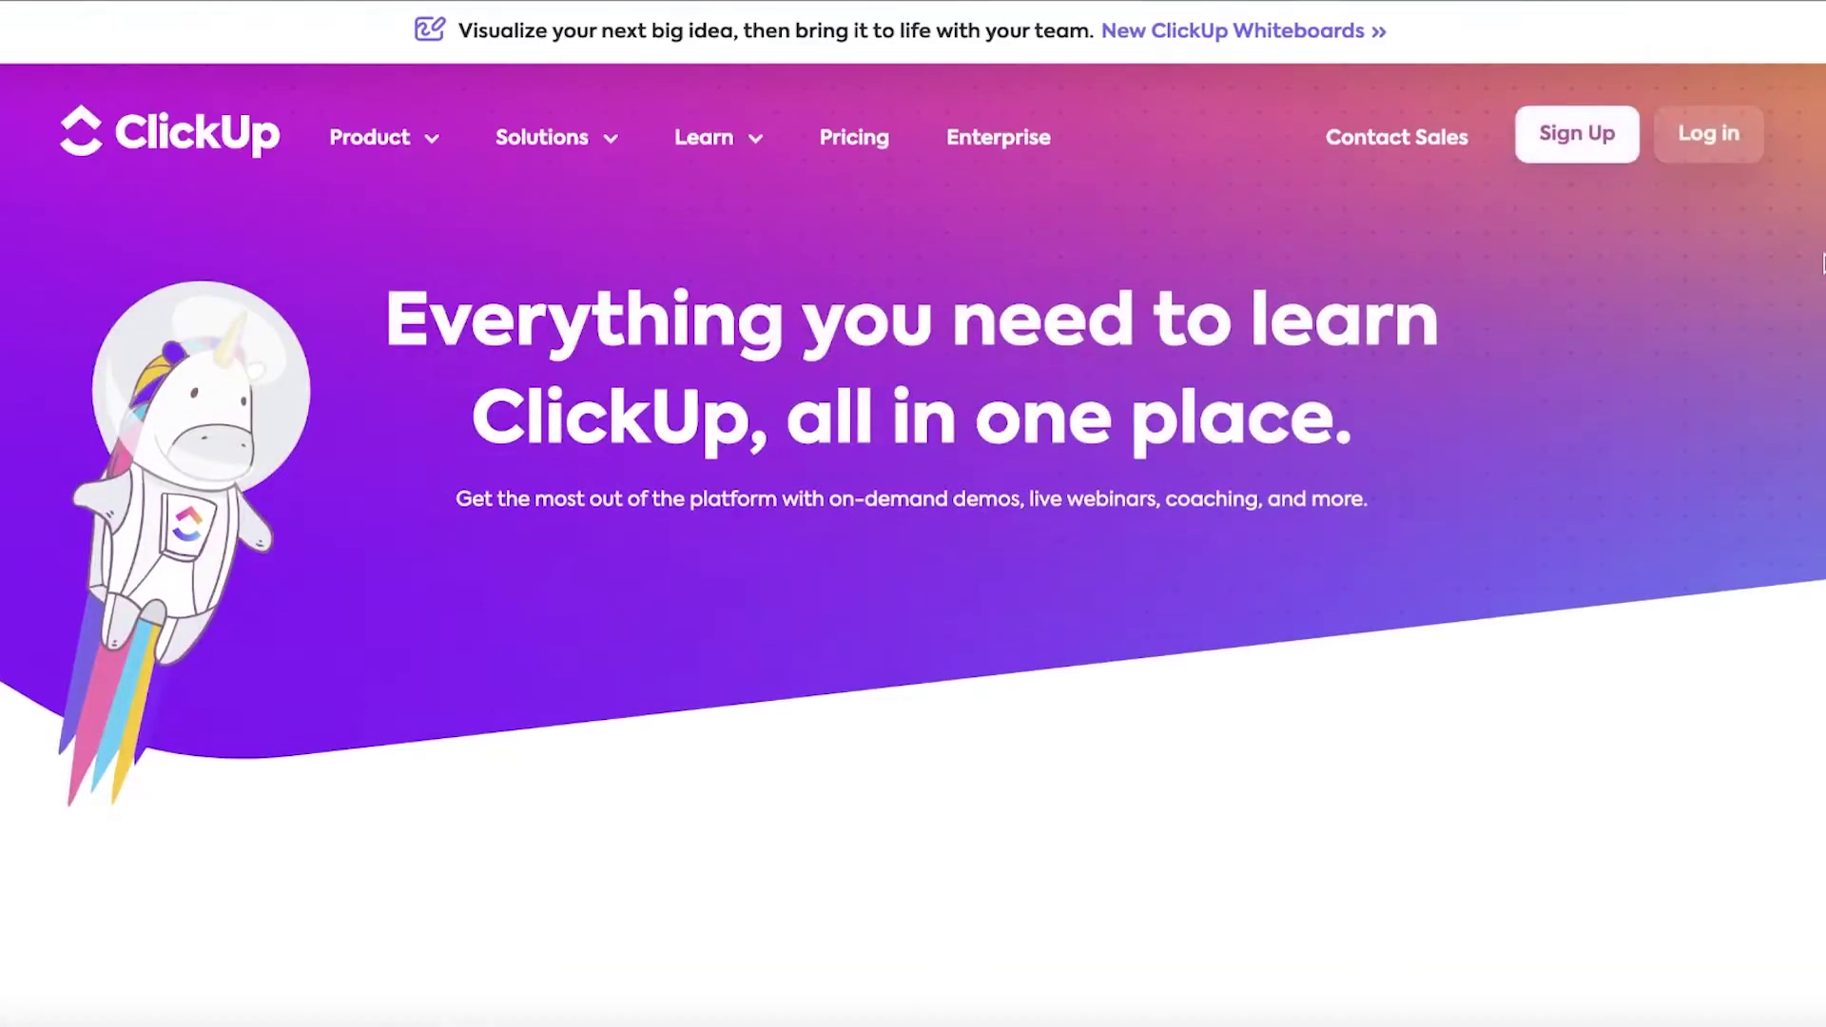
scroll(1820, 275, down, 6)
scroll(1820, 274, up, 8)
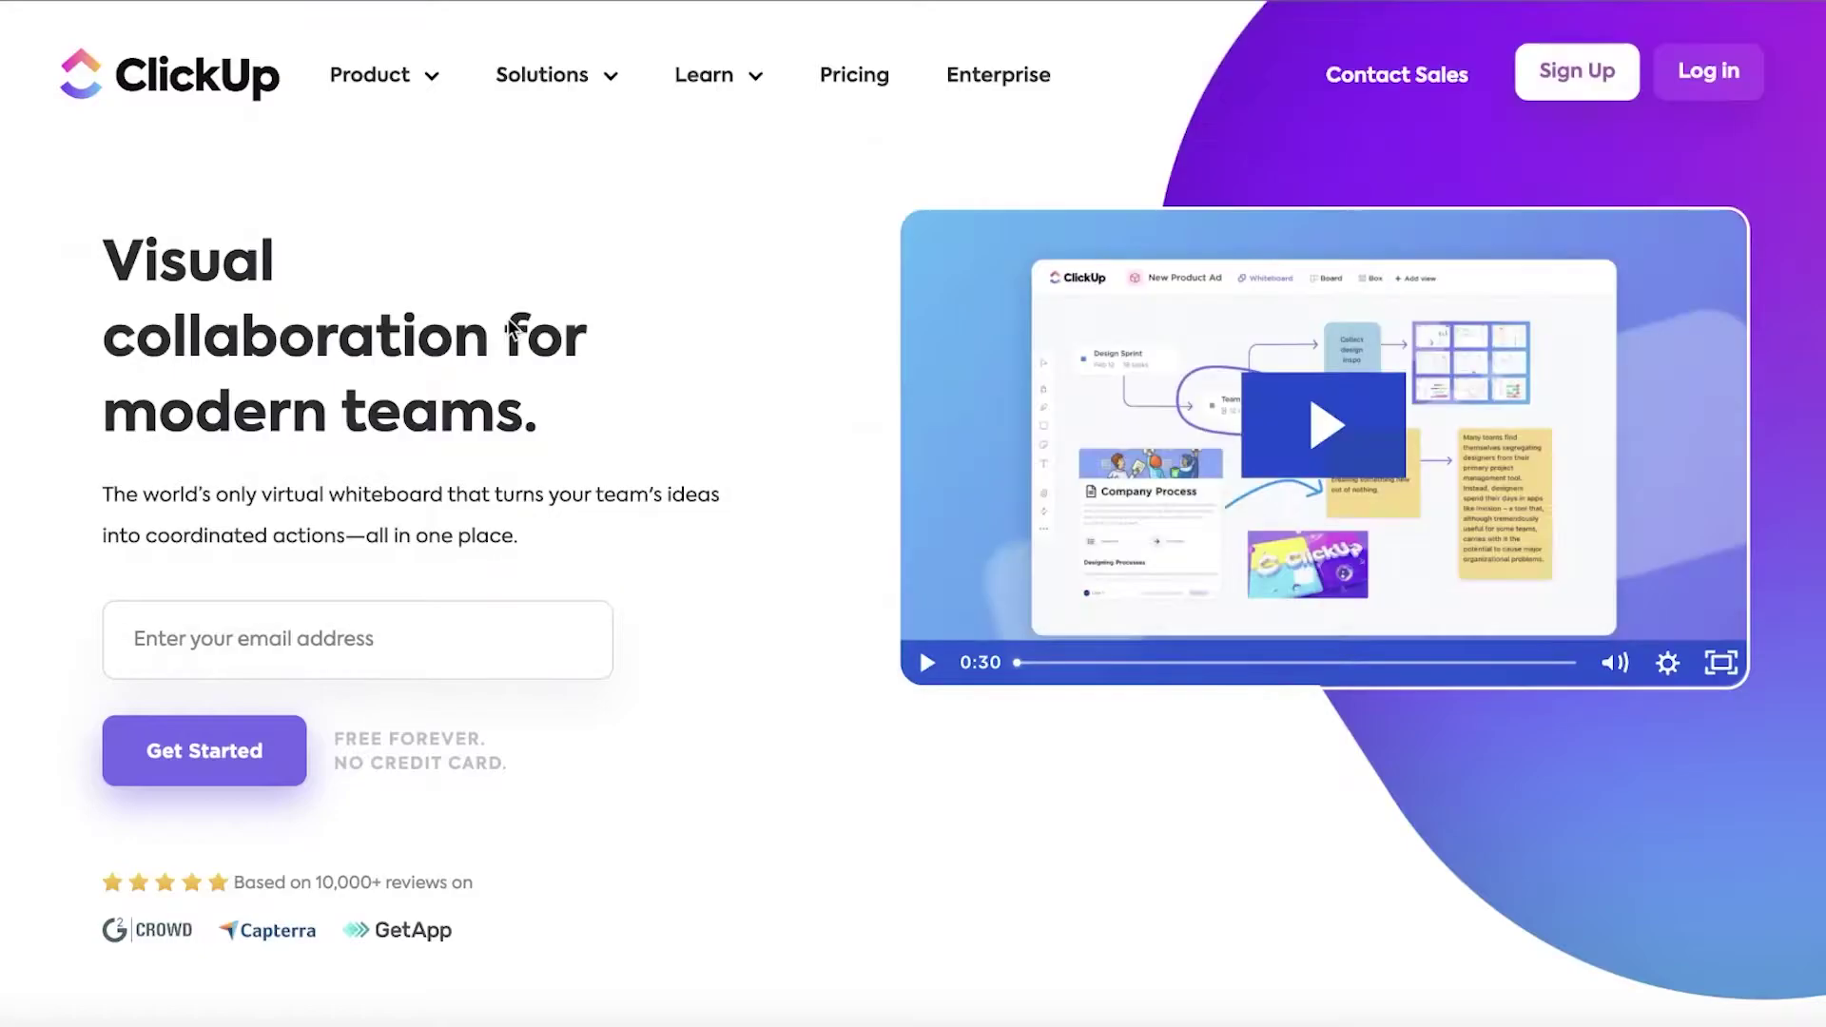
mouse_move(542, 90)
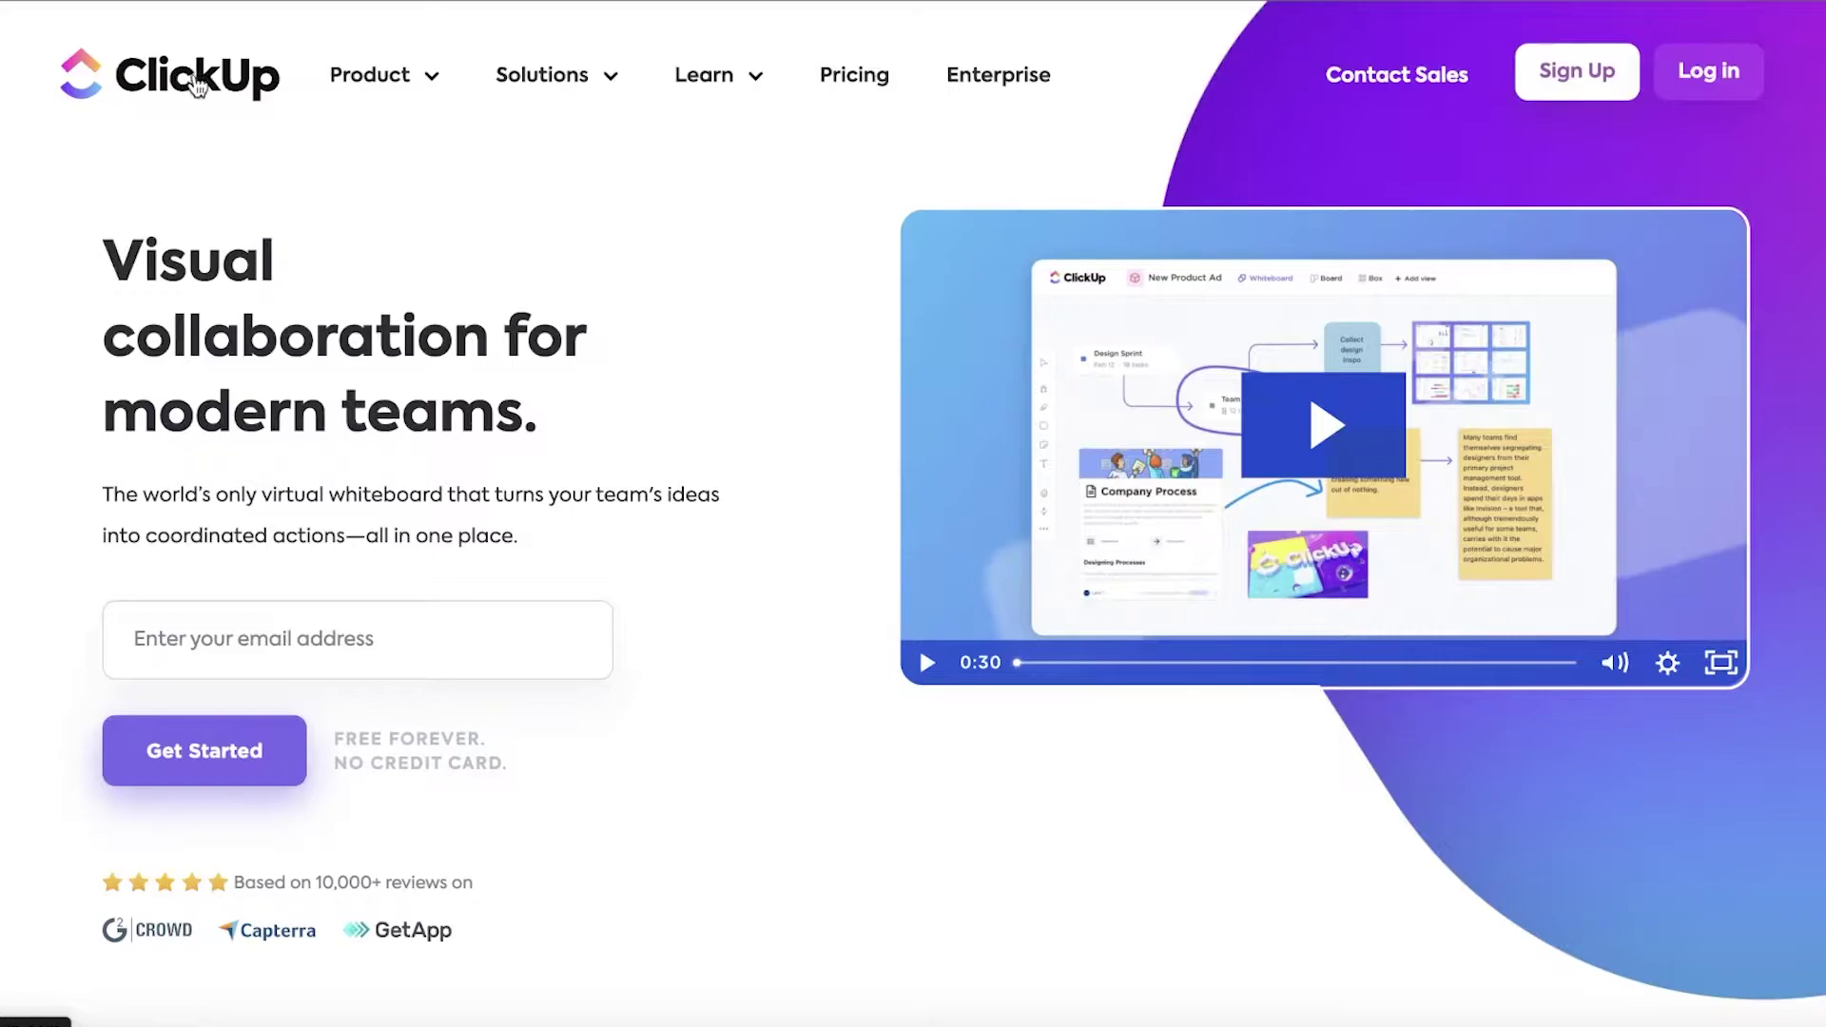
click(1569, 93)
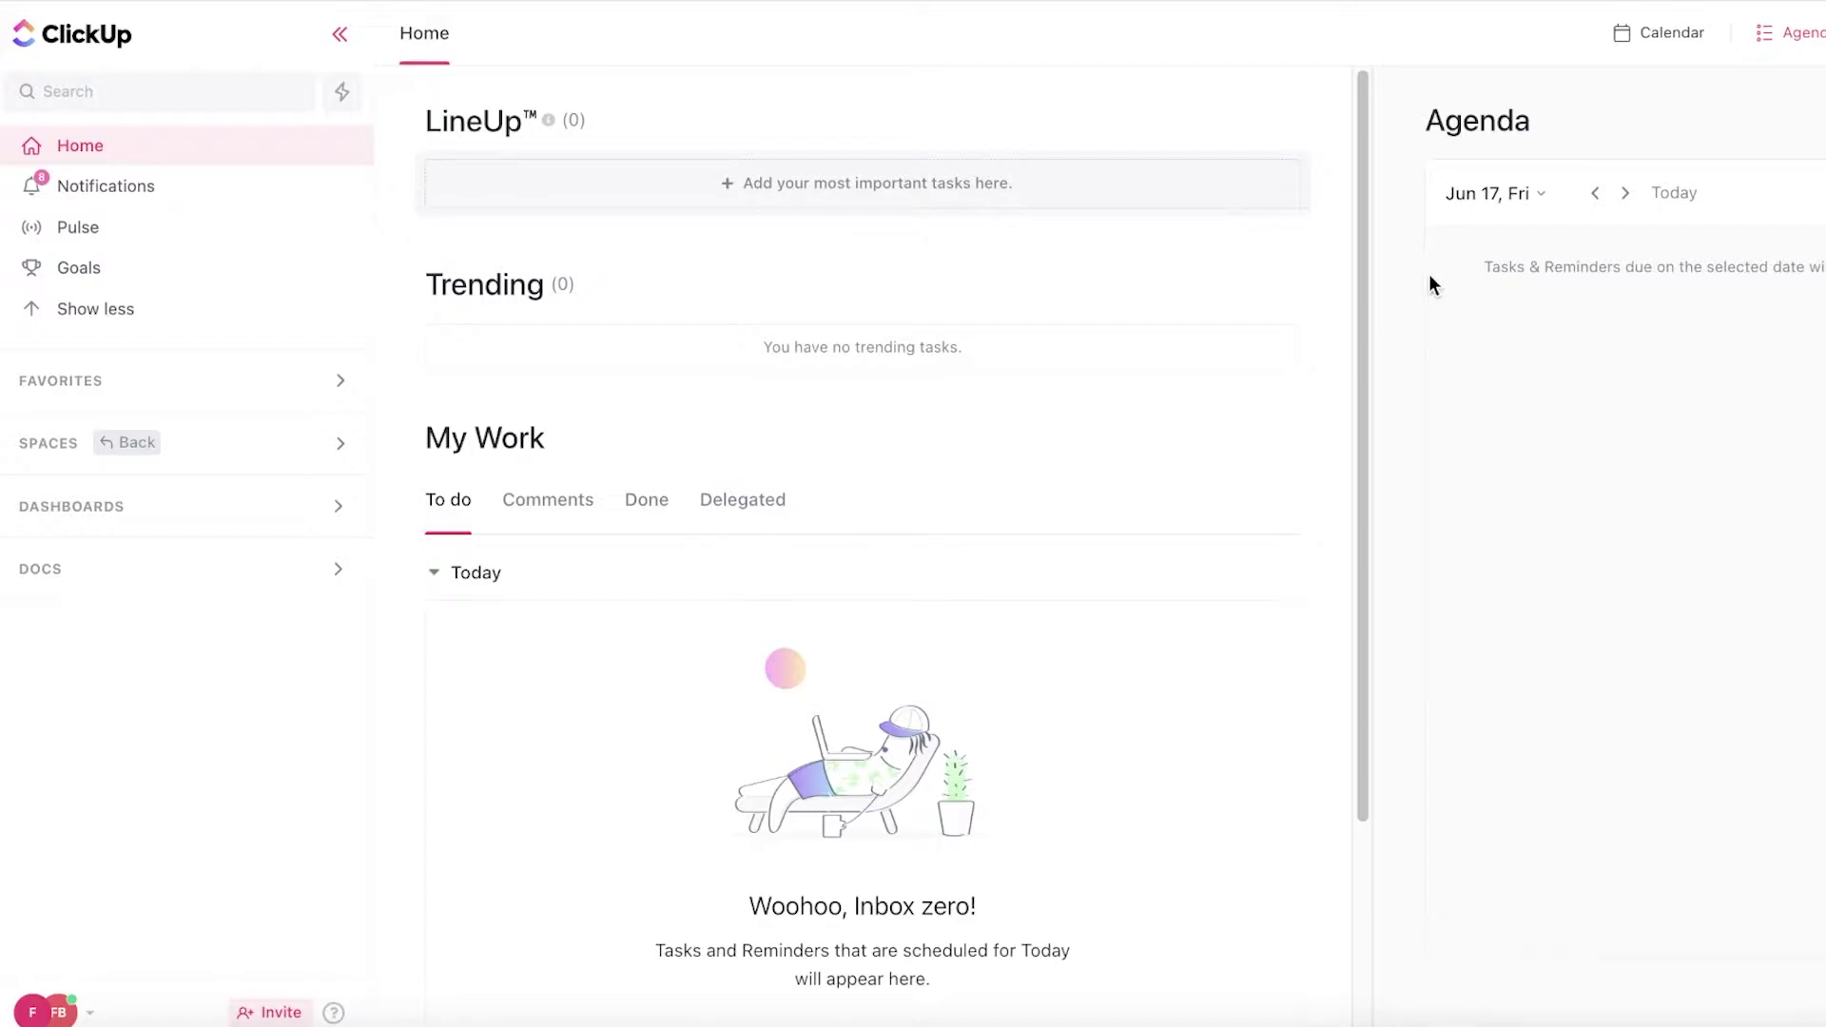
View the account's Notifications, Pulse and Goals pages one after another
click(106, 190)
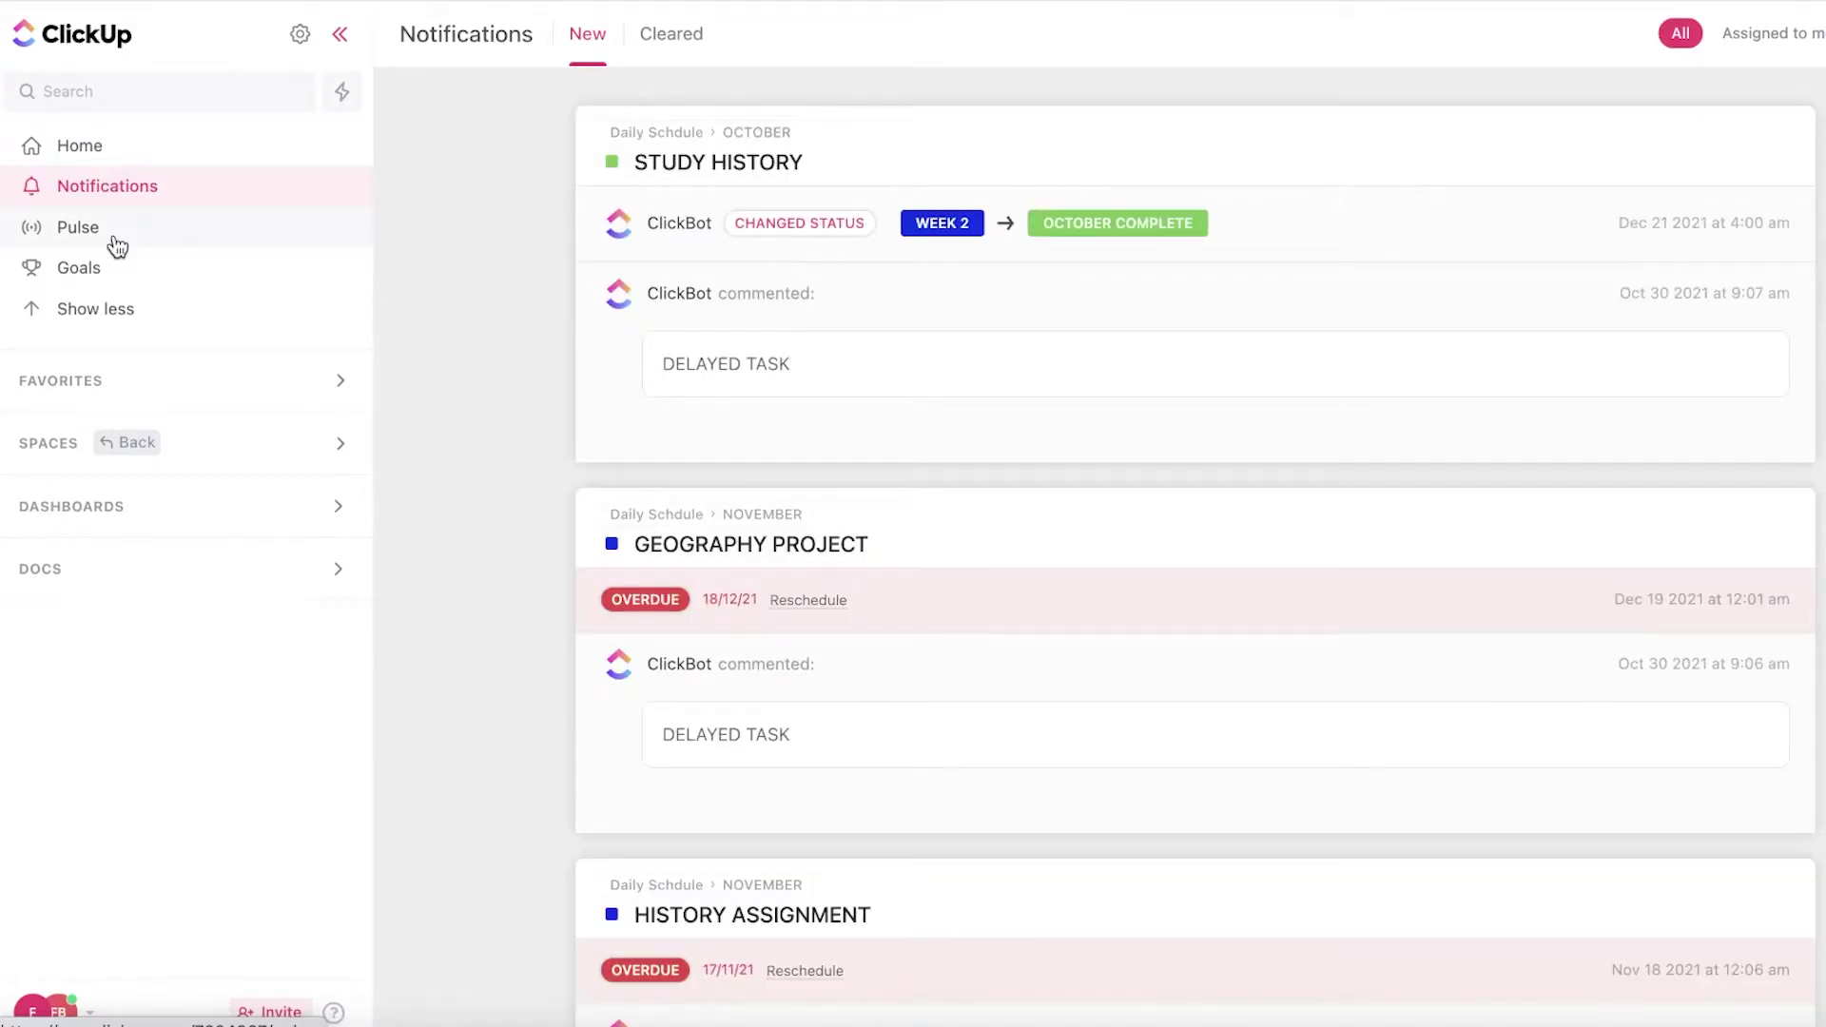
click(114, 238)
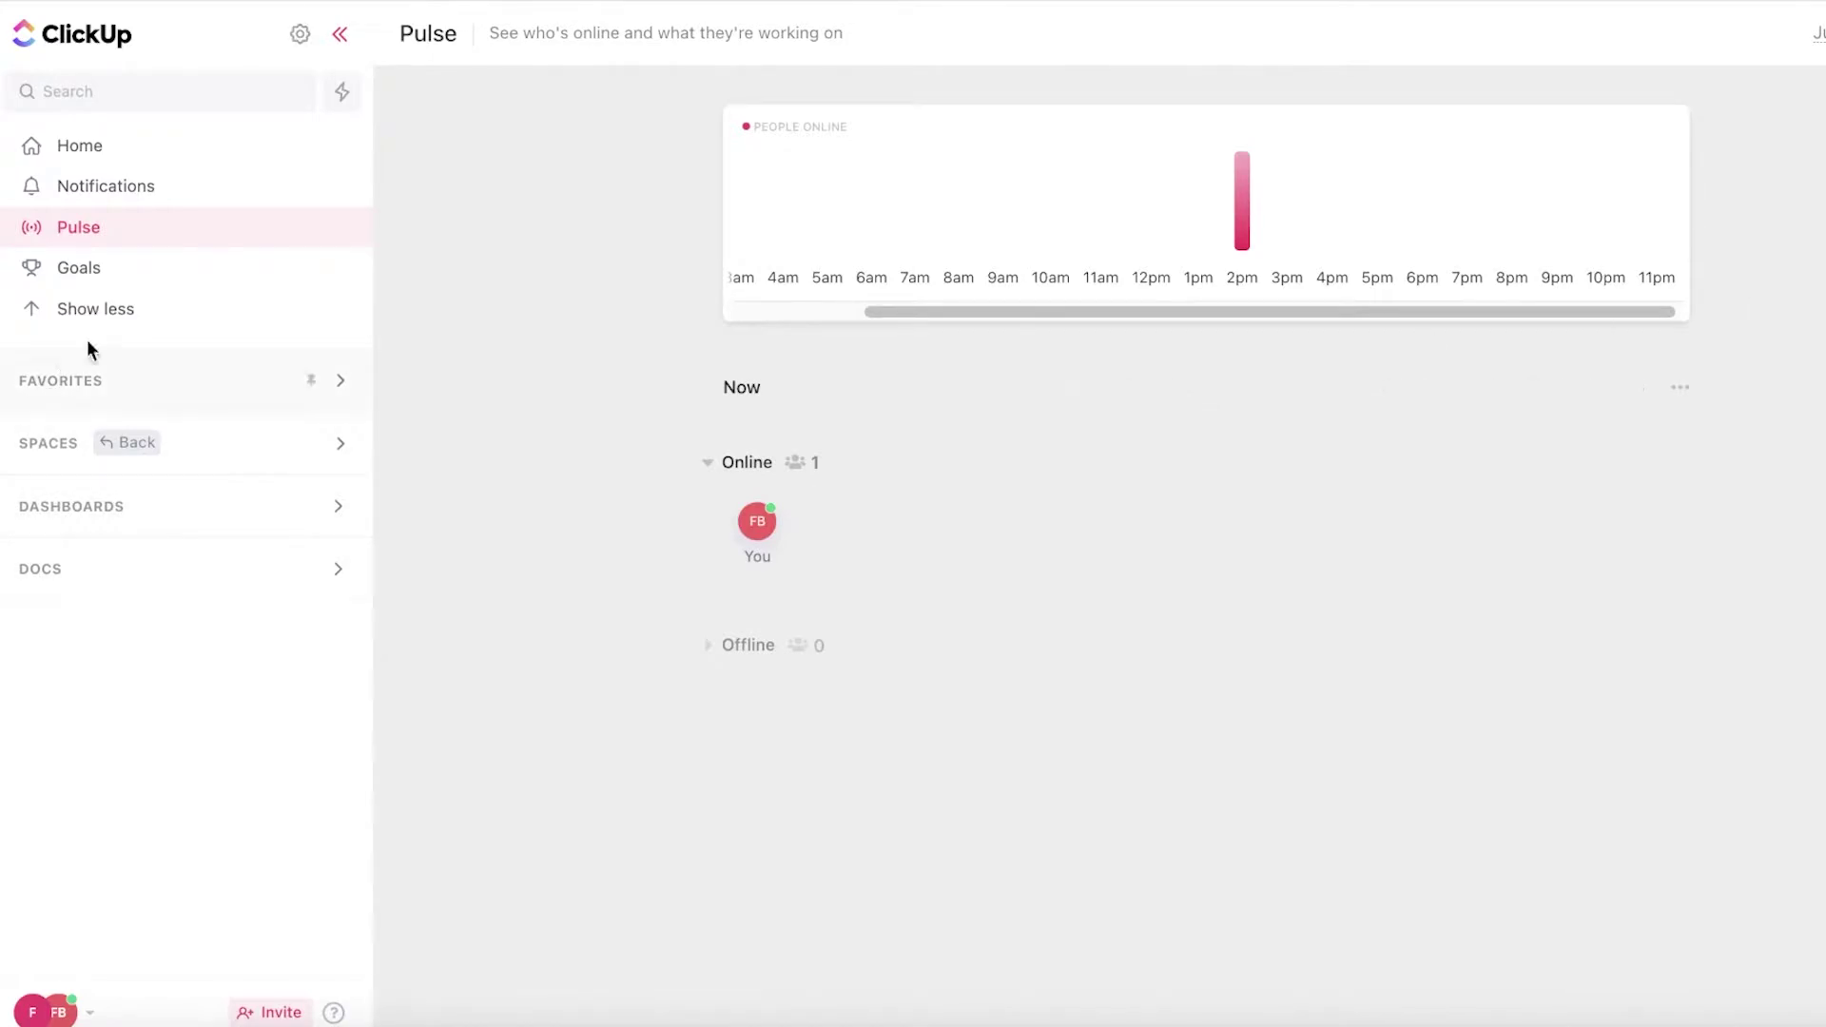
click(120, 282)
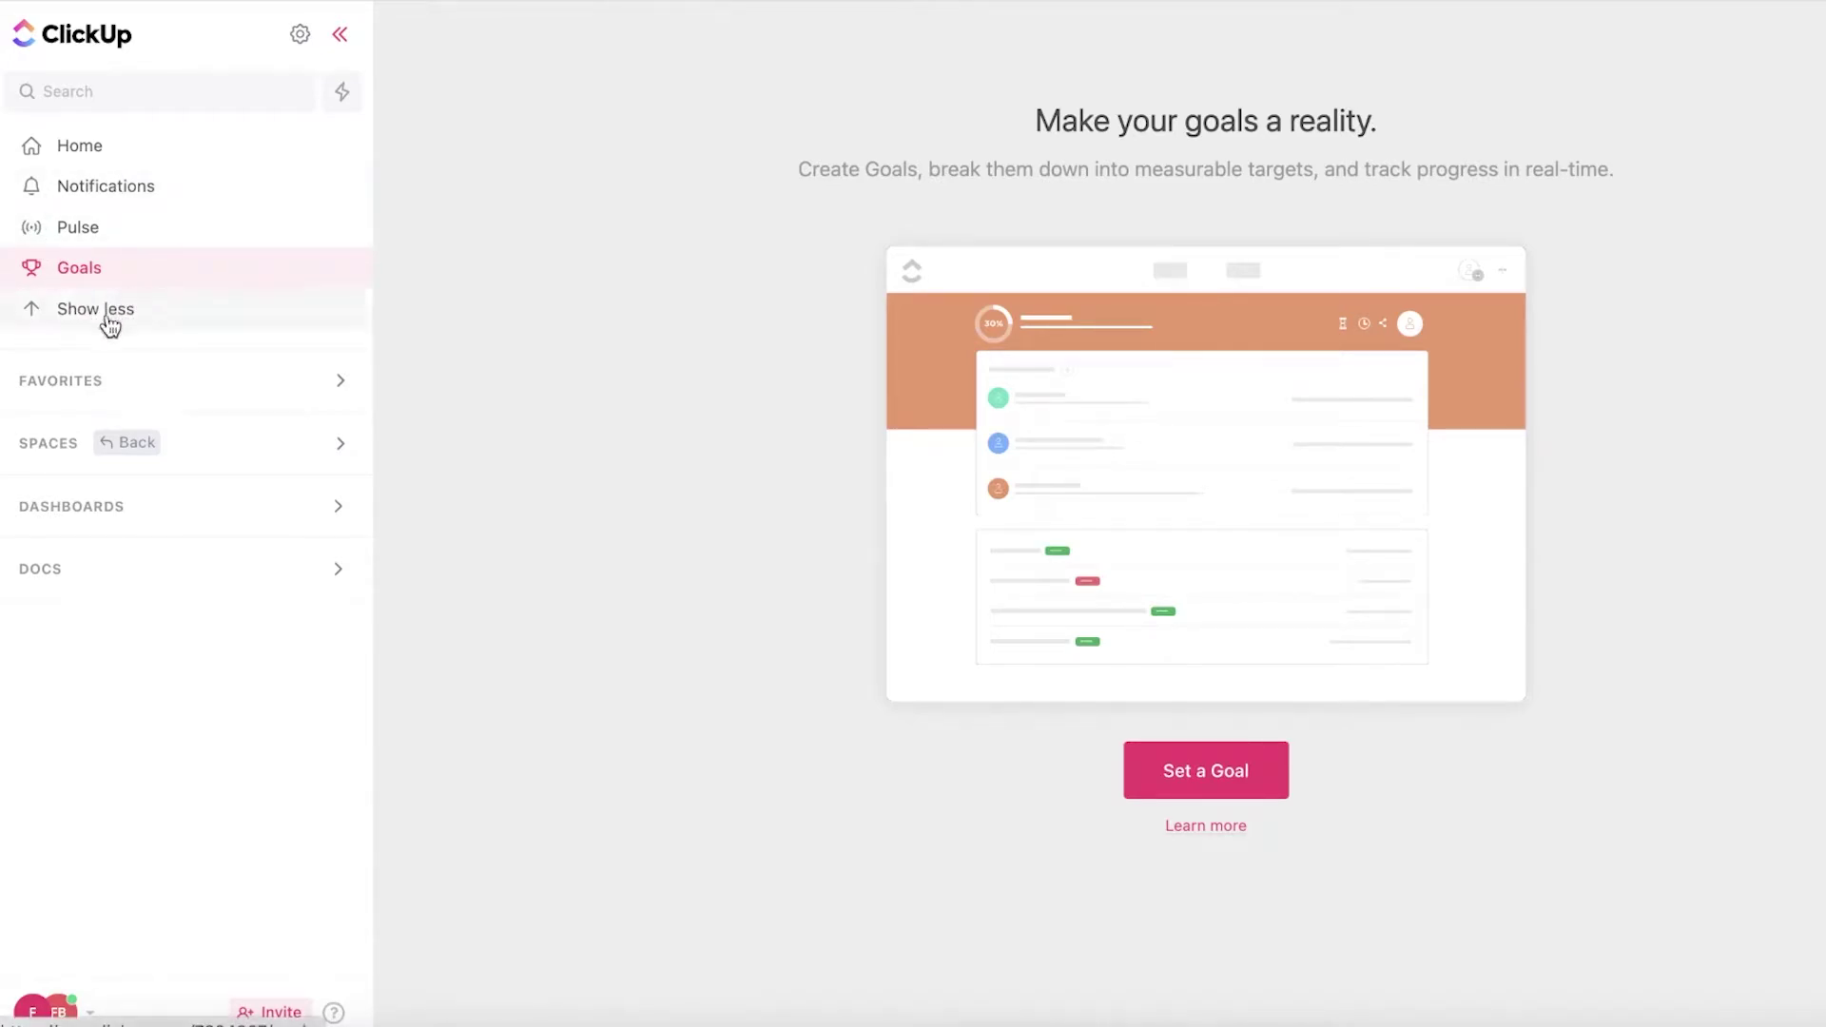
Collapse the extra navigation items and look through the Favorites, Spaces and Docs sections
click(116, 319)
click(182, 312)
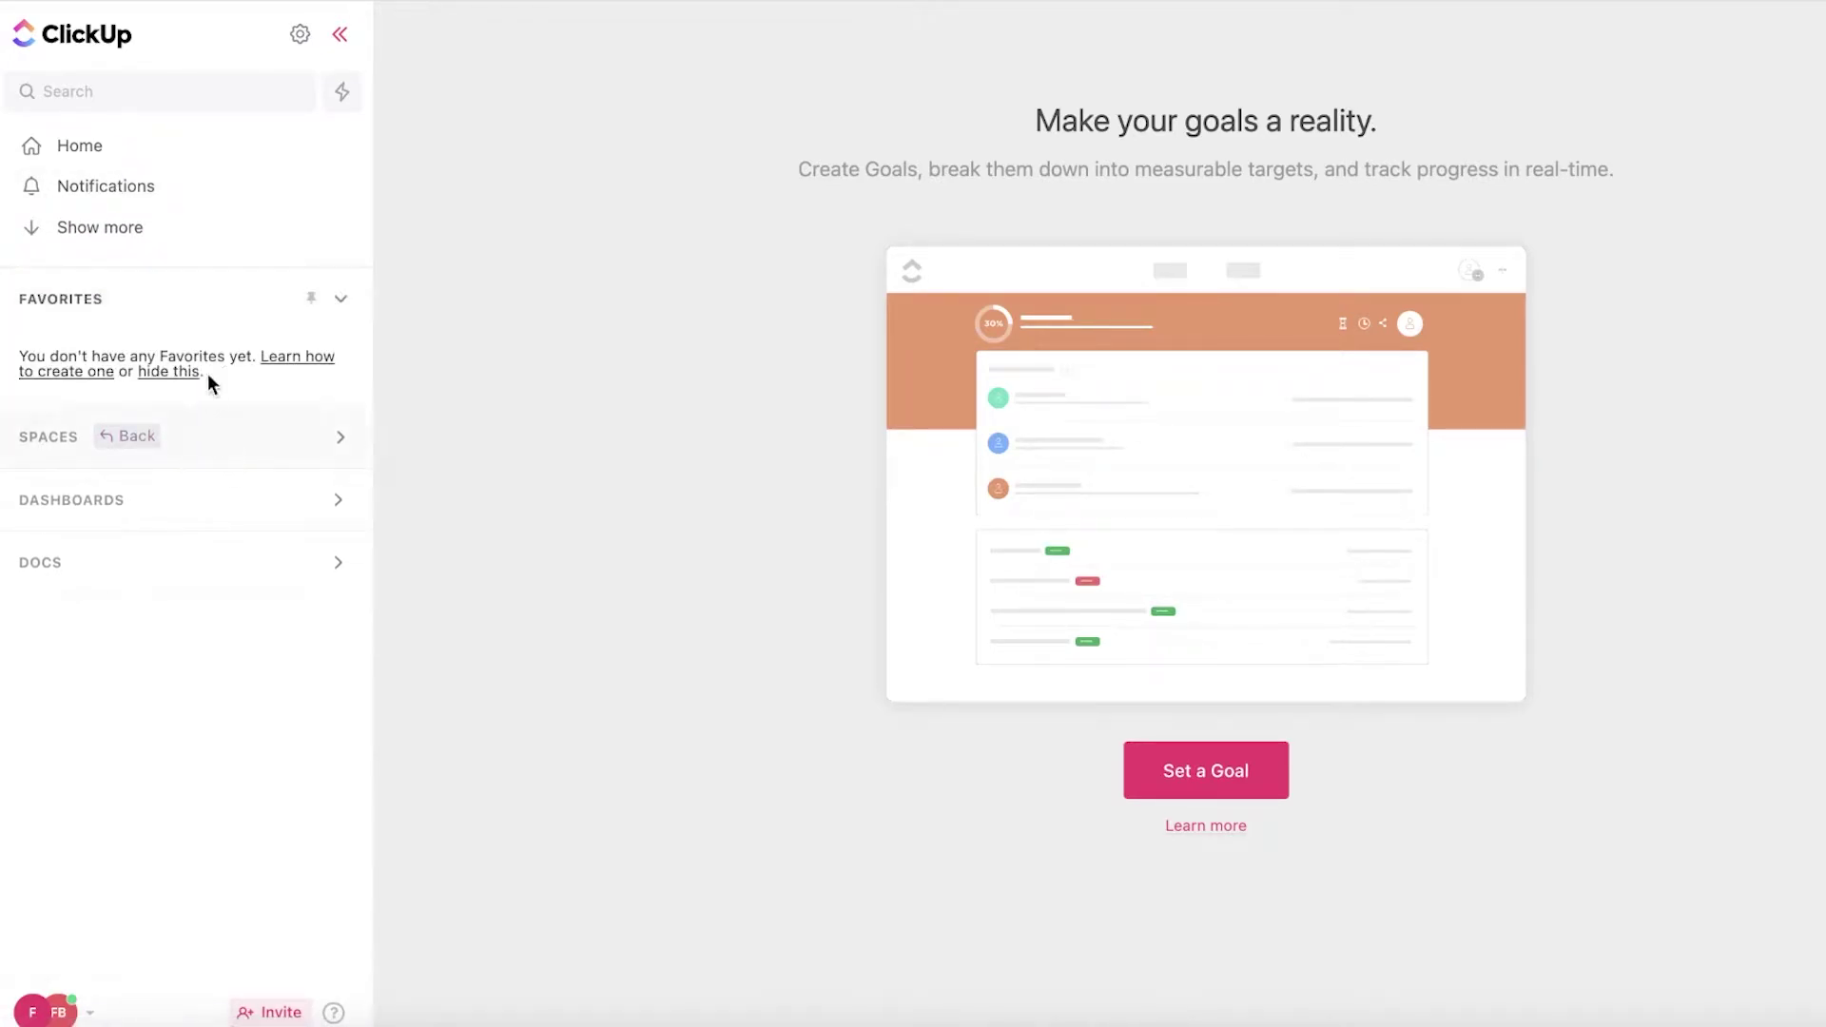
click(344, 302)
click(337, 376)
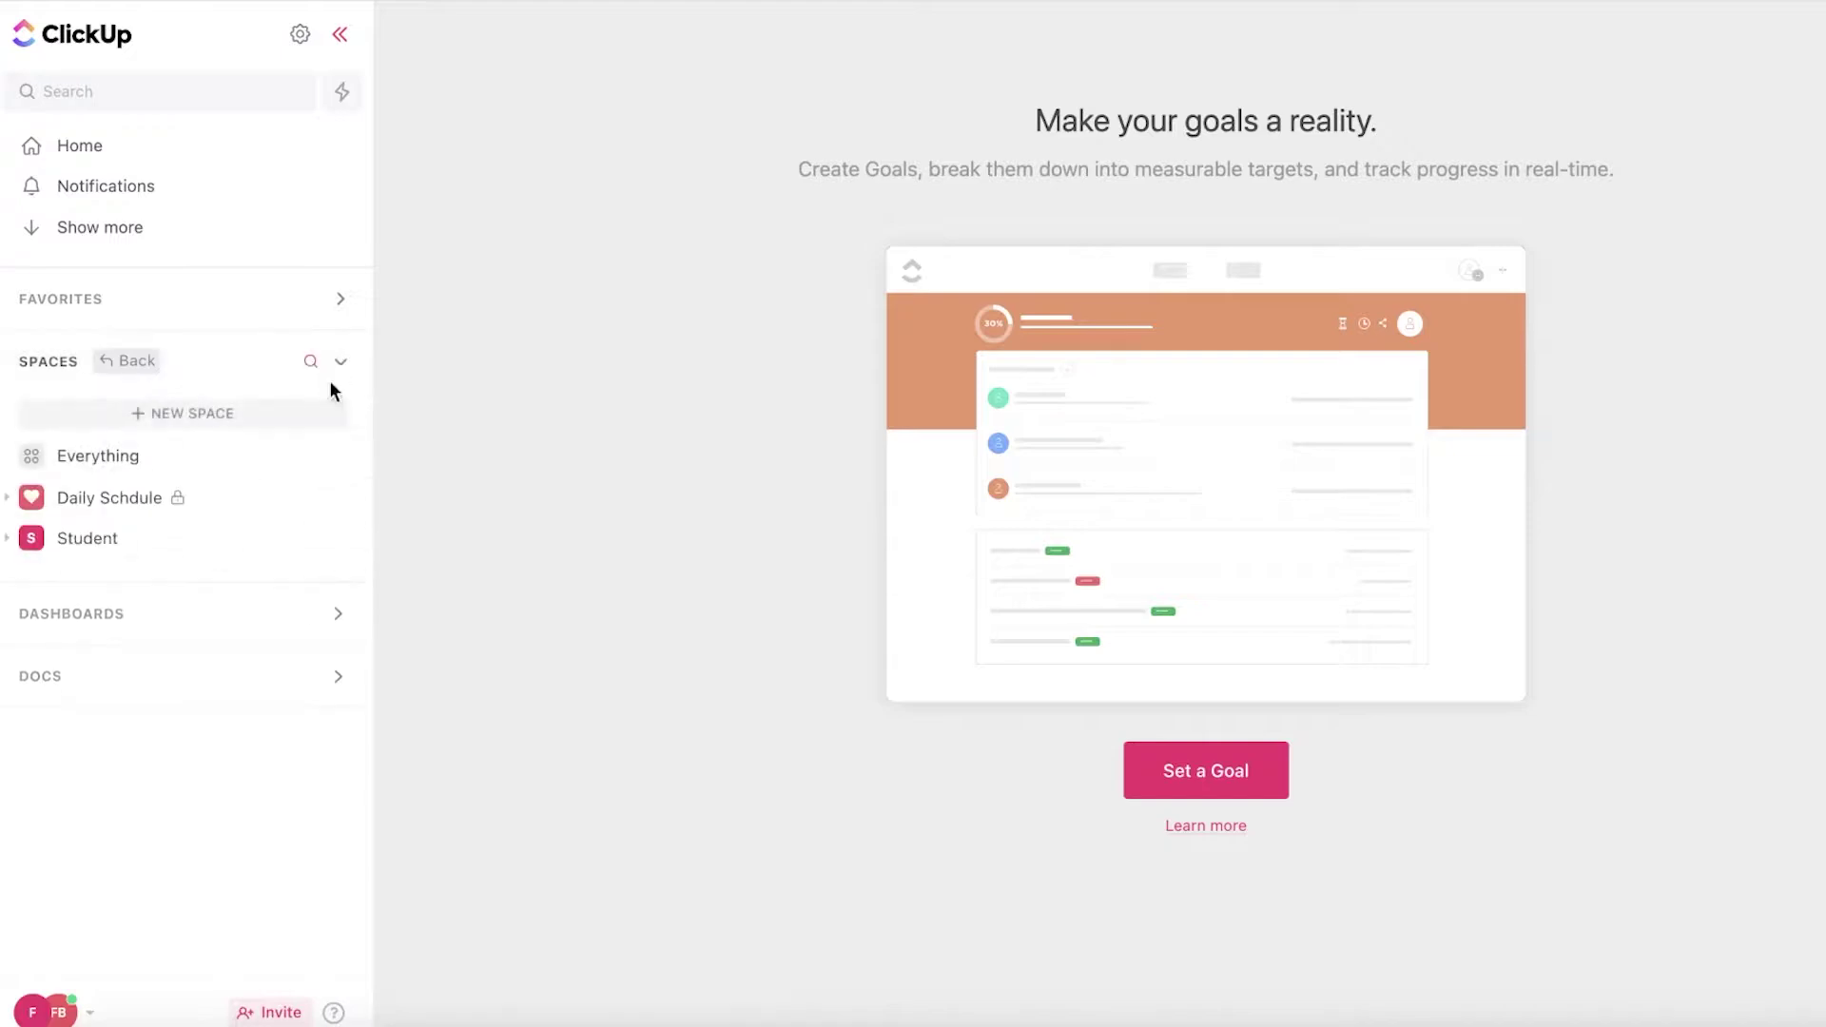
click(138, 614)
click(135, 544)
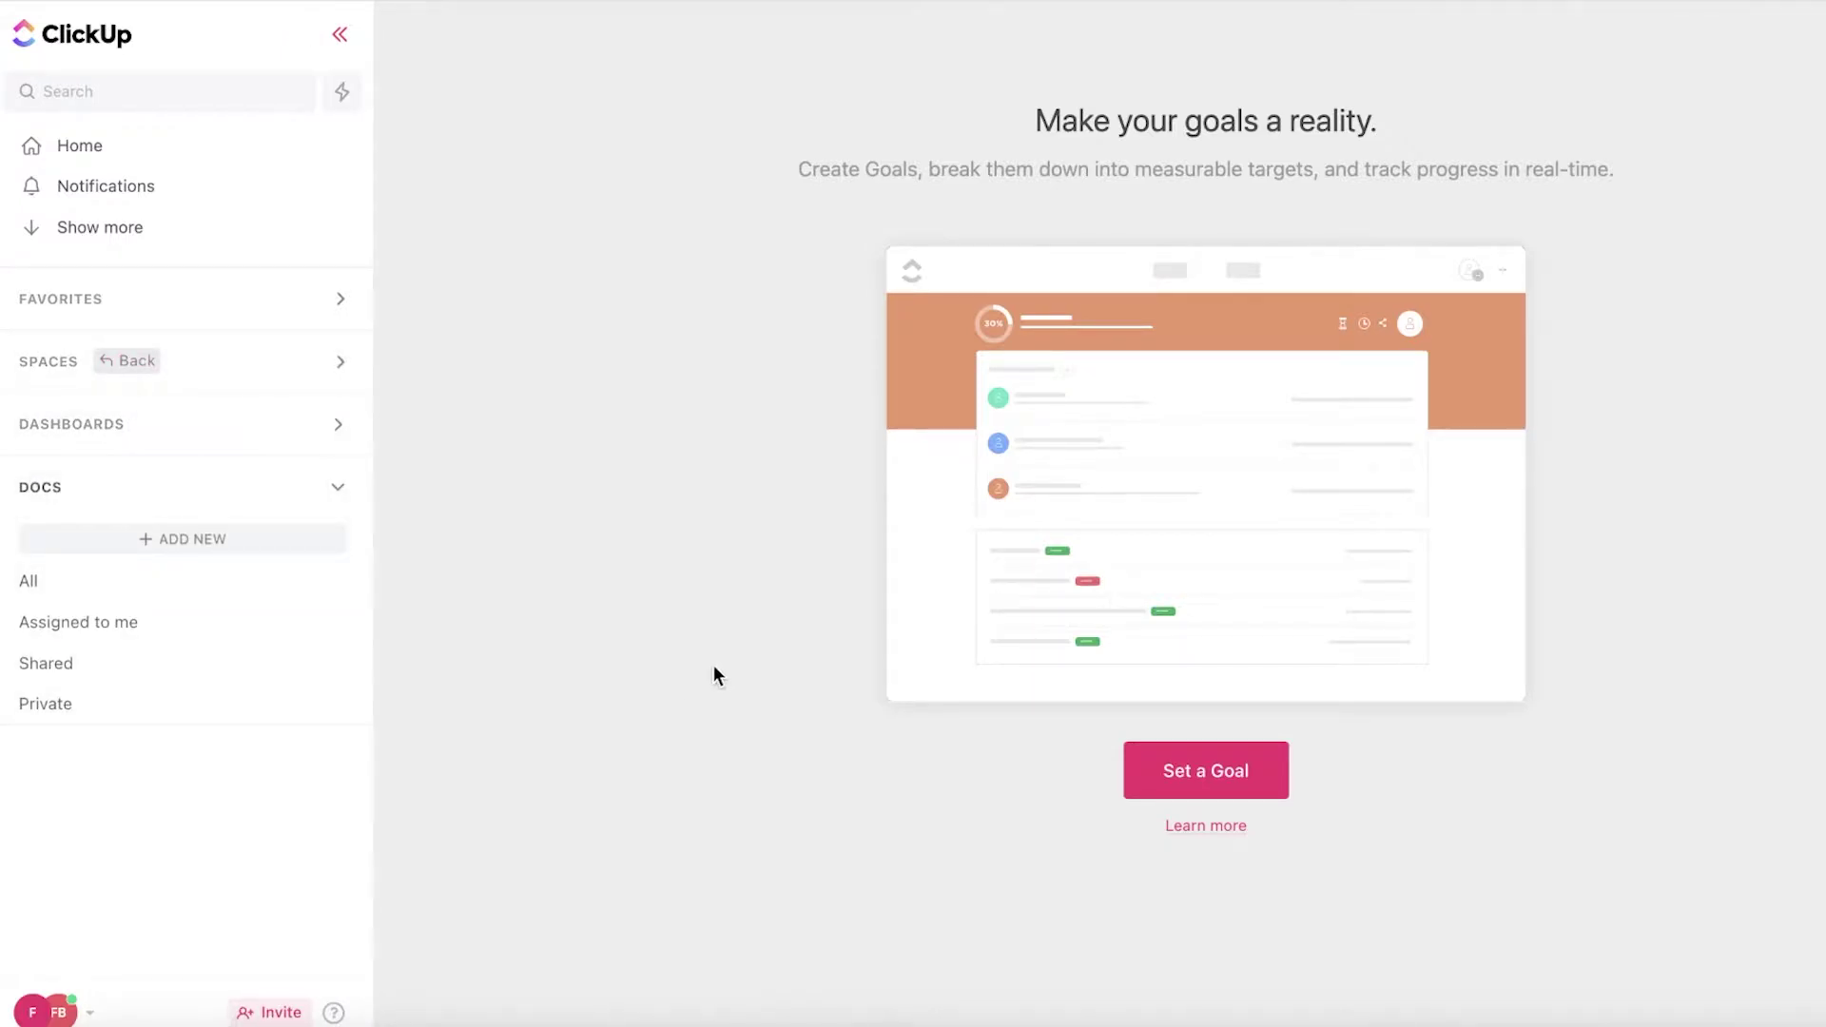
Start creating a new Workspace and name it Burger Shop
click(46, 1012)
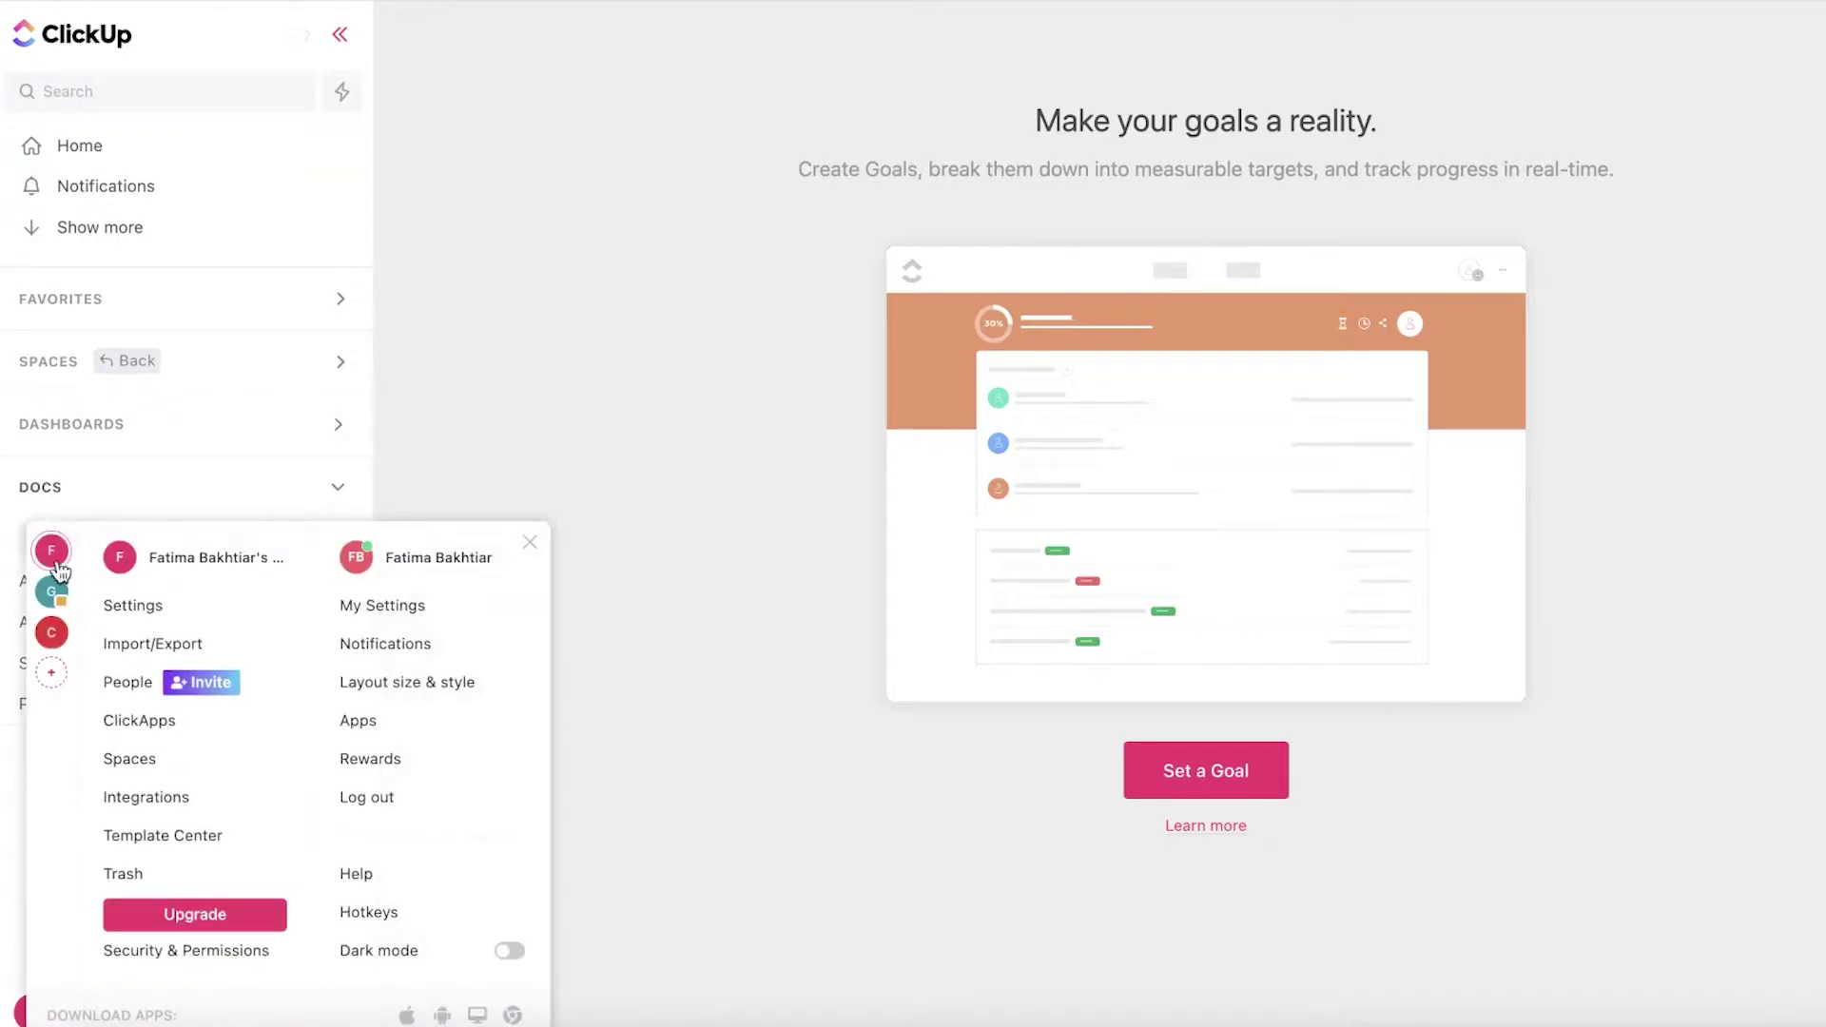
click(709, 422)
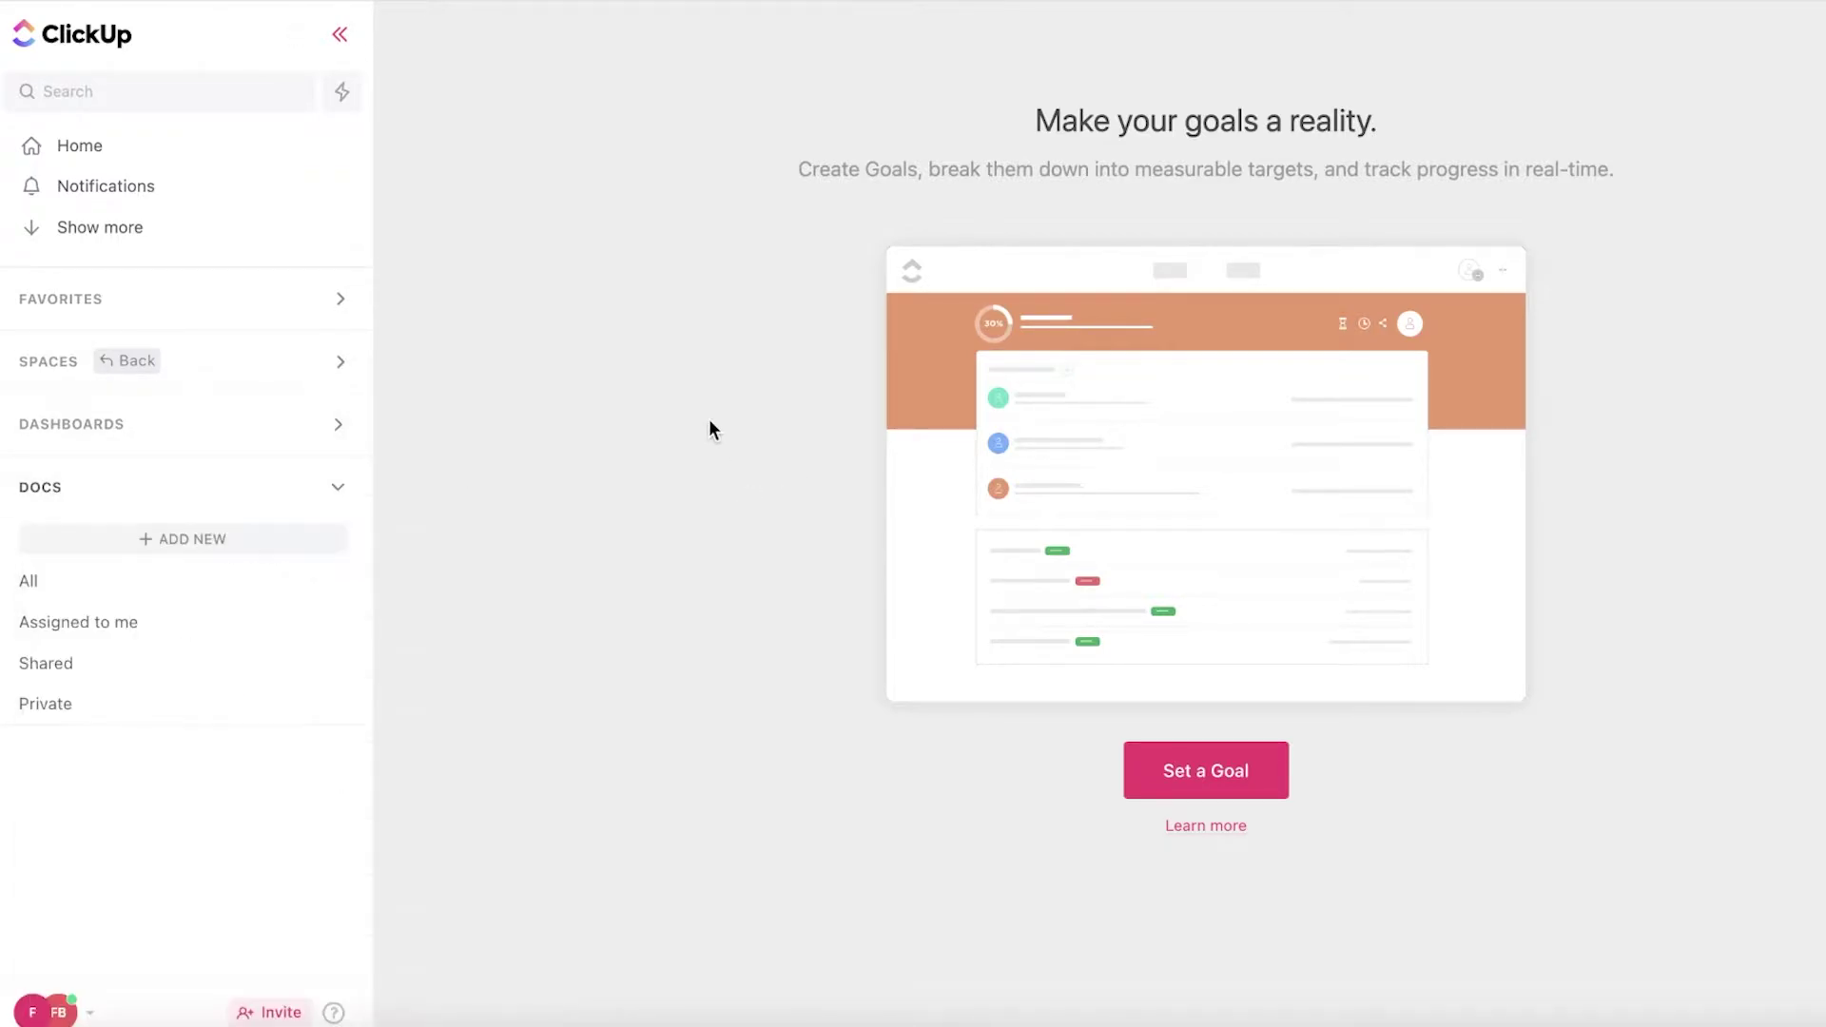
click(45, 1004)
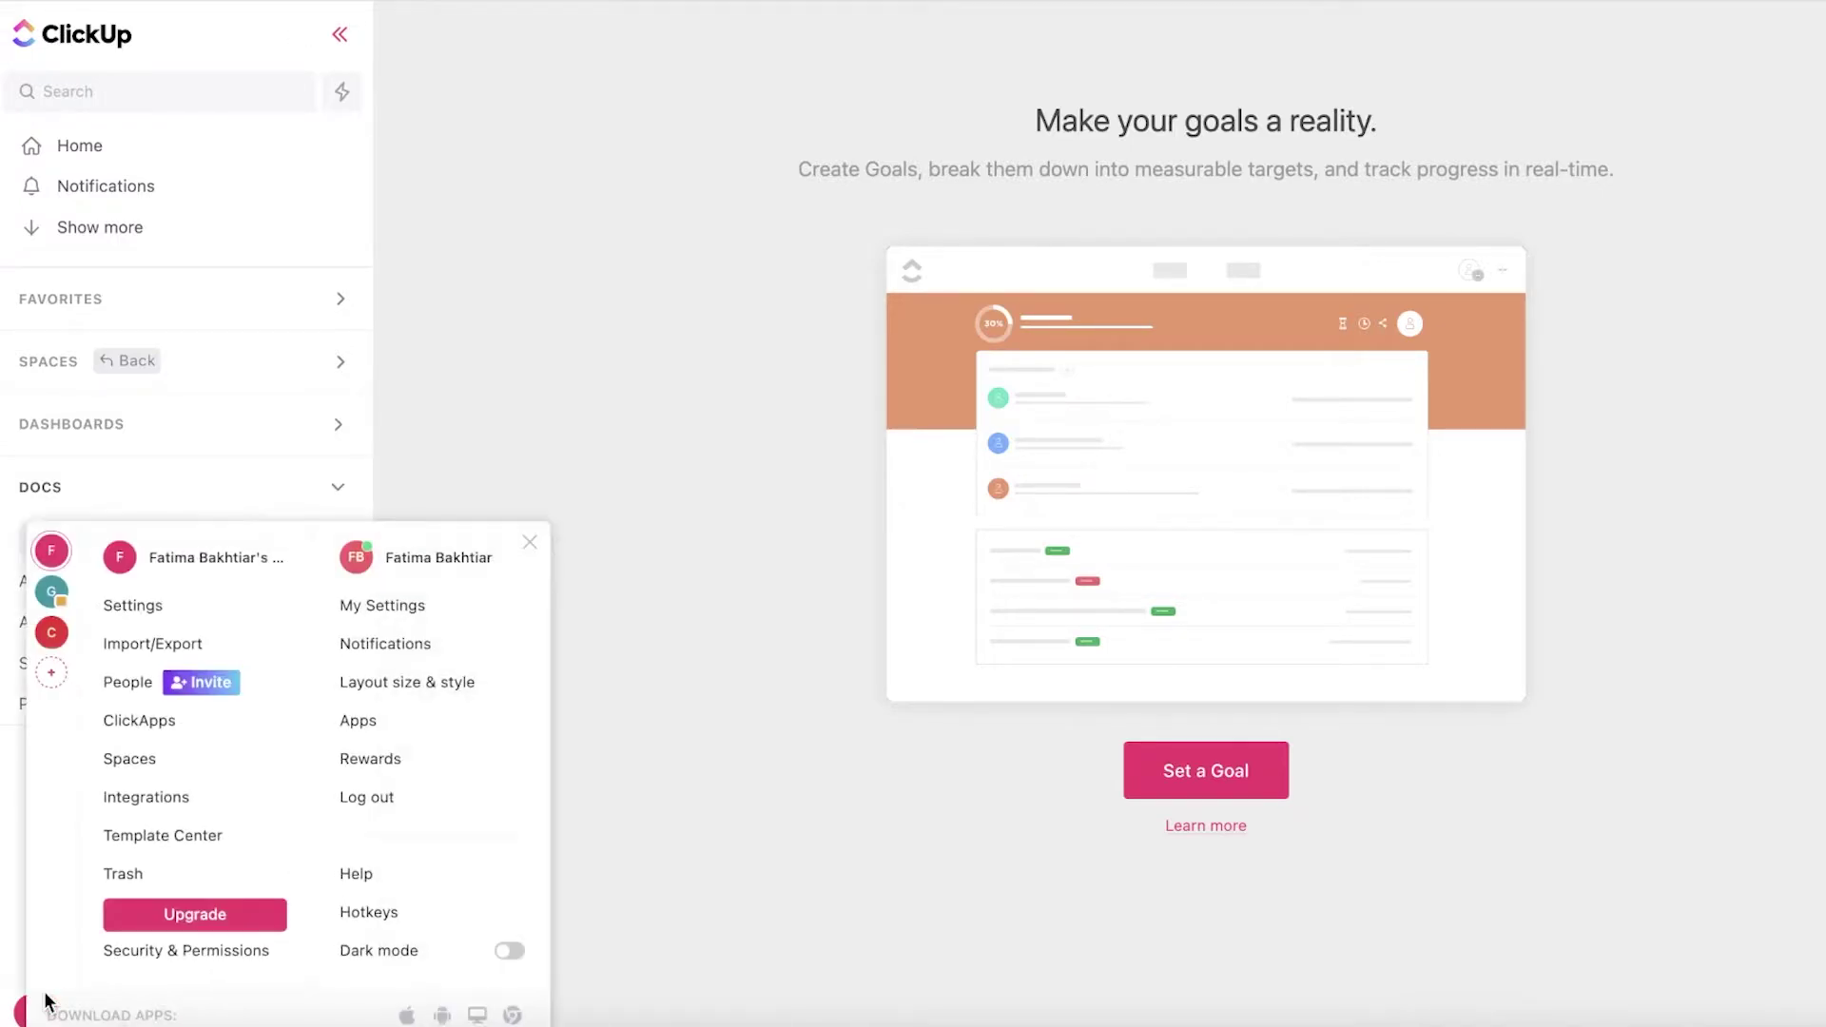
click(52, 681)
key(BackSpace)
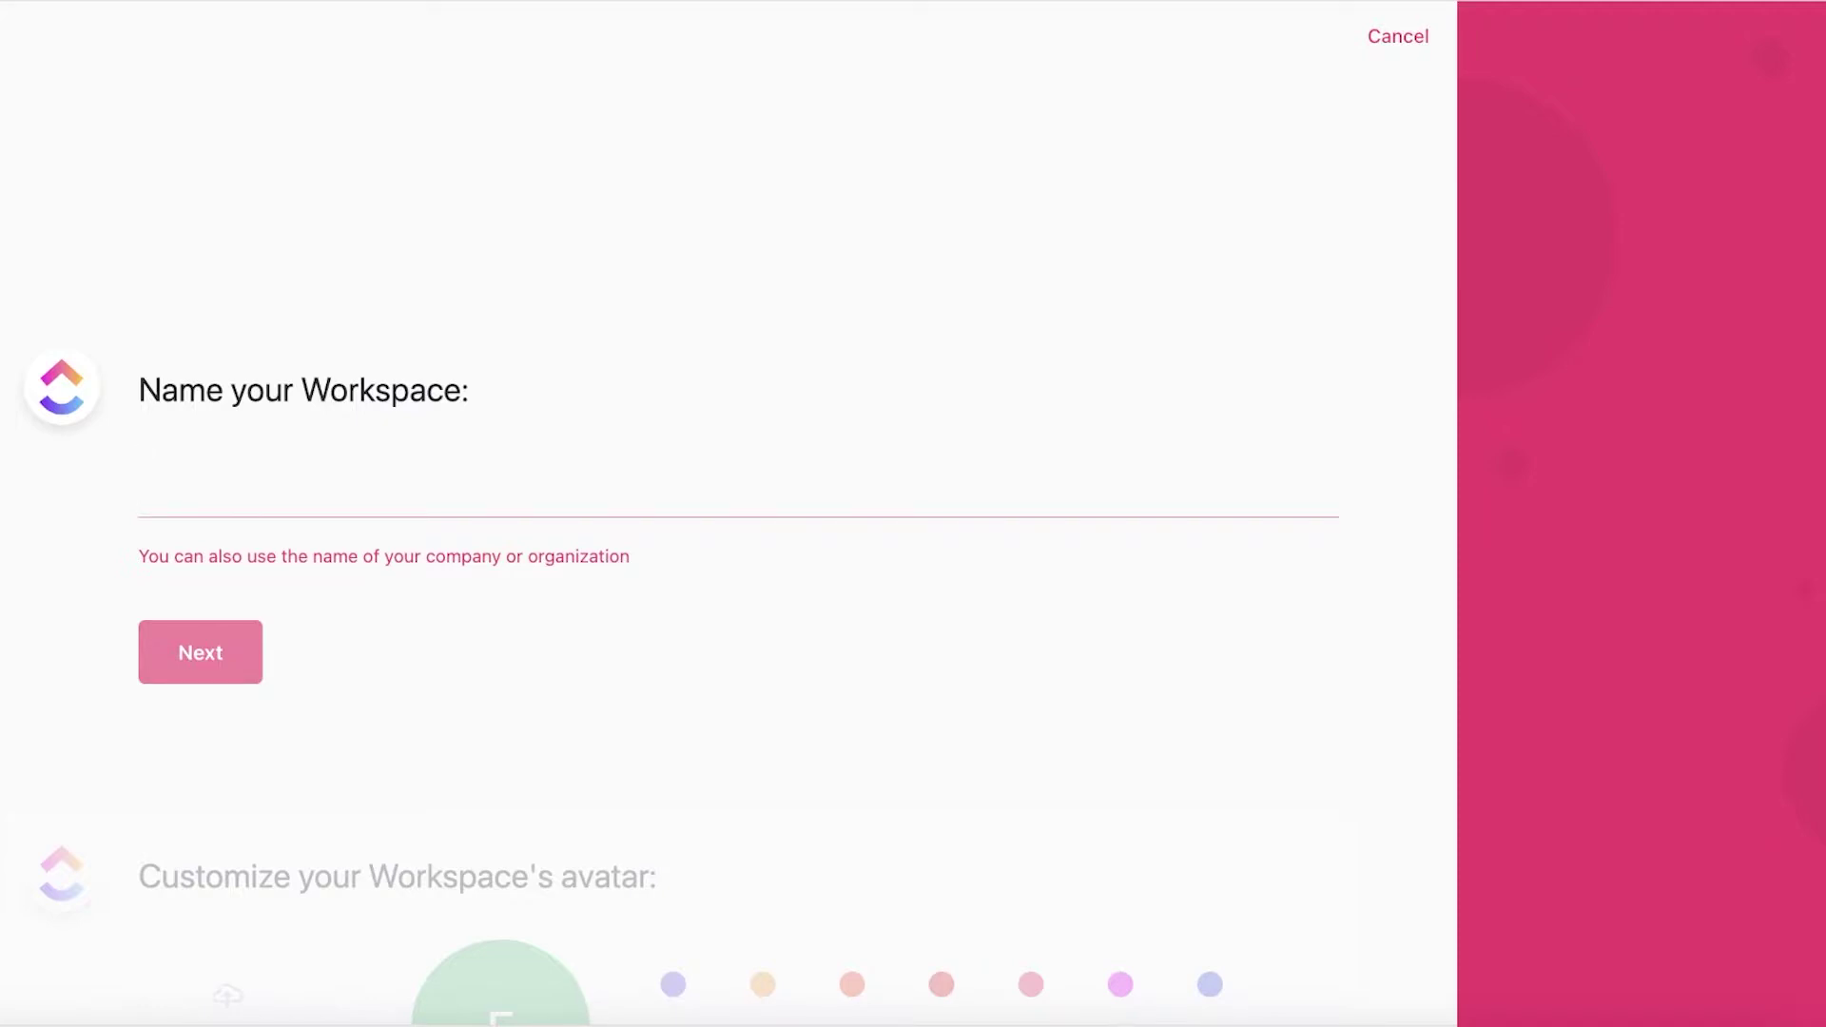
text(Burger Shop)
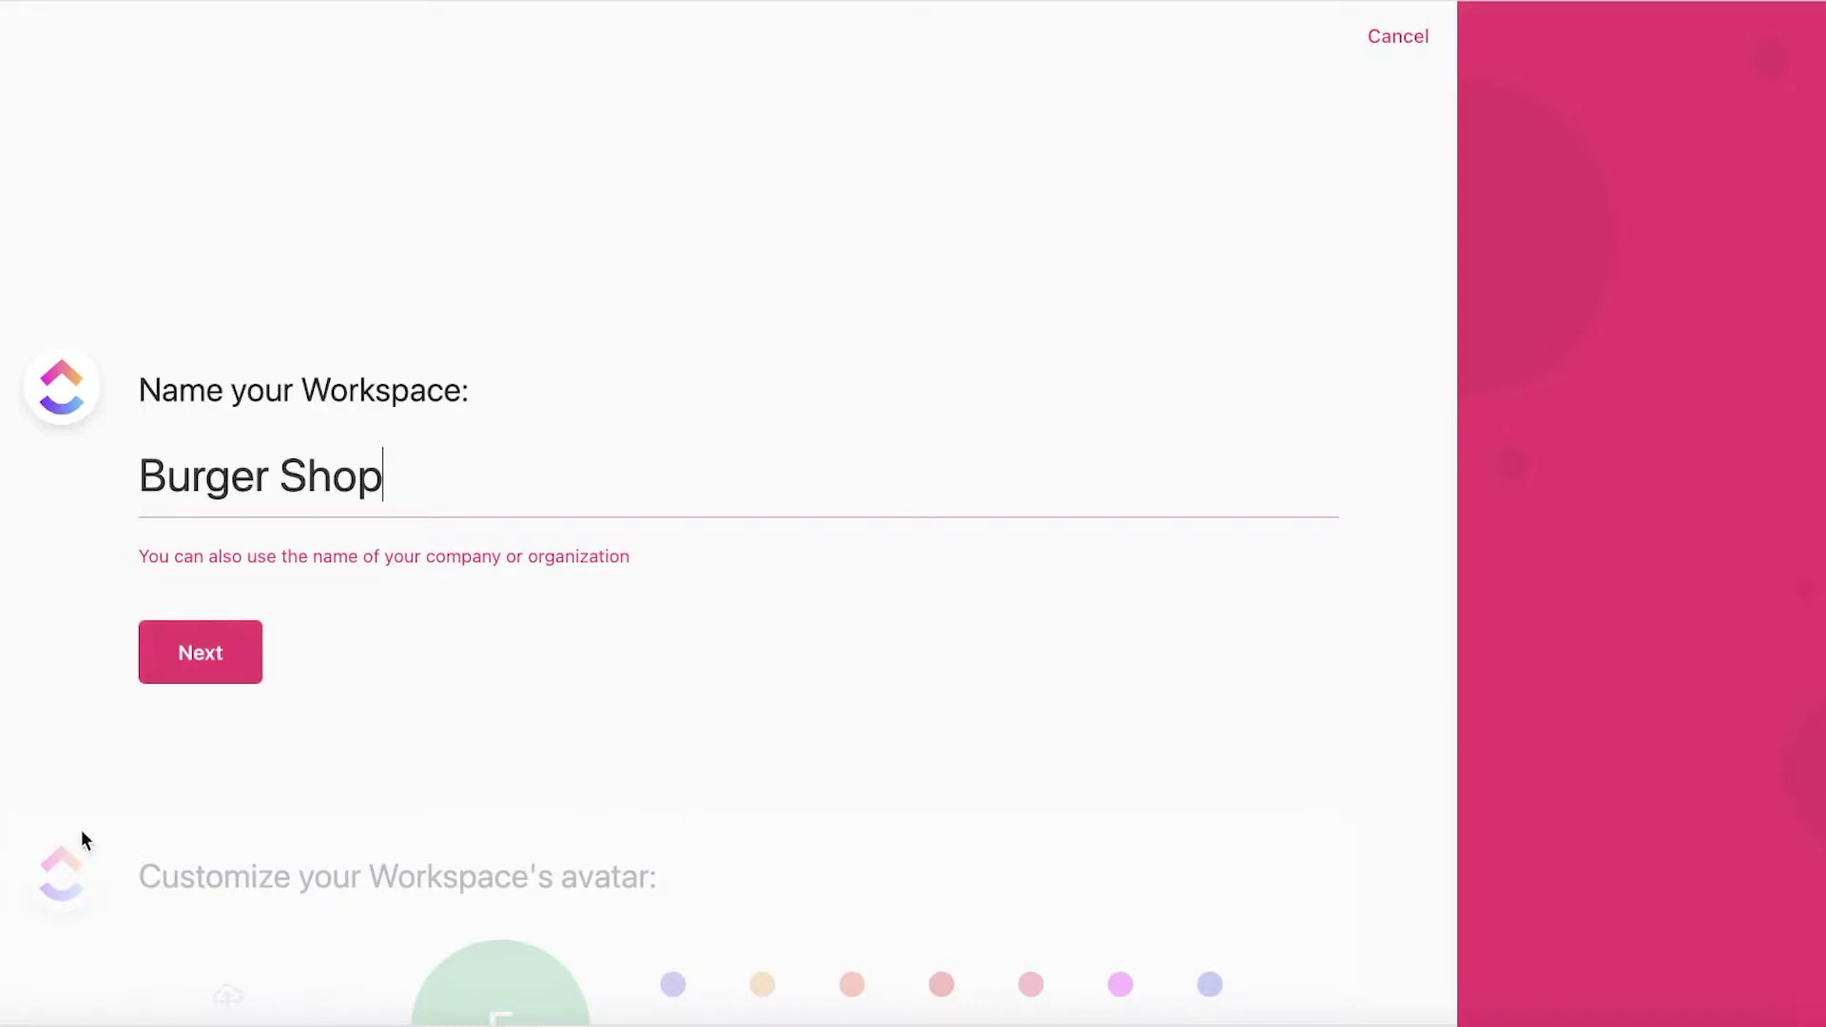
click(171, 677)
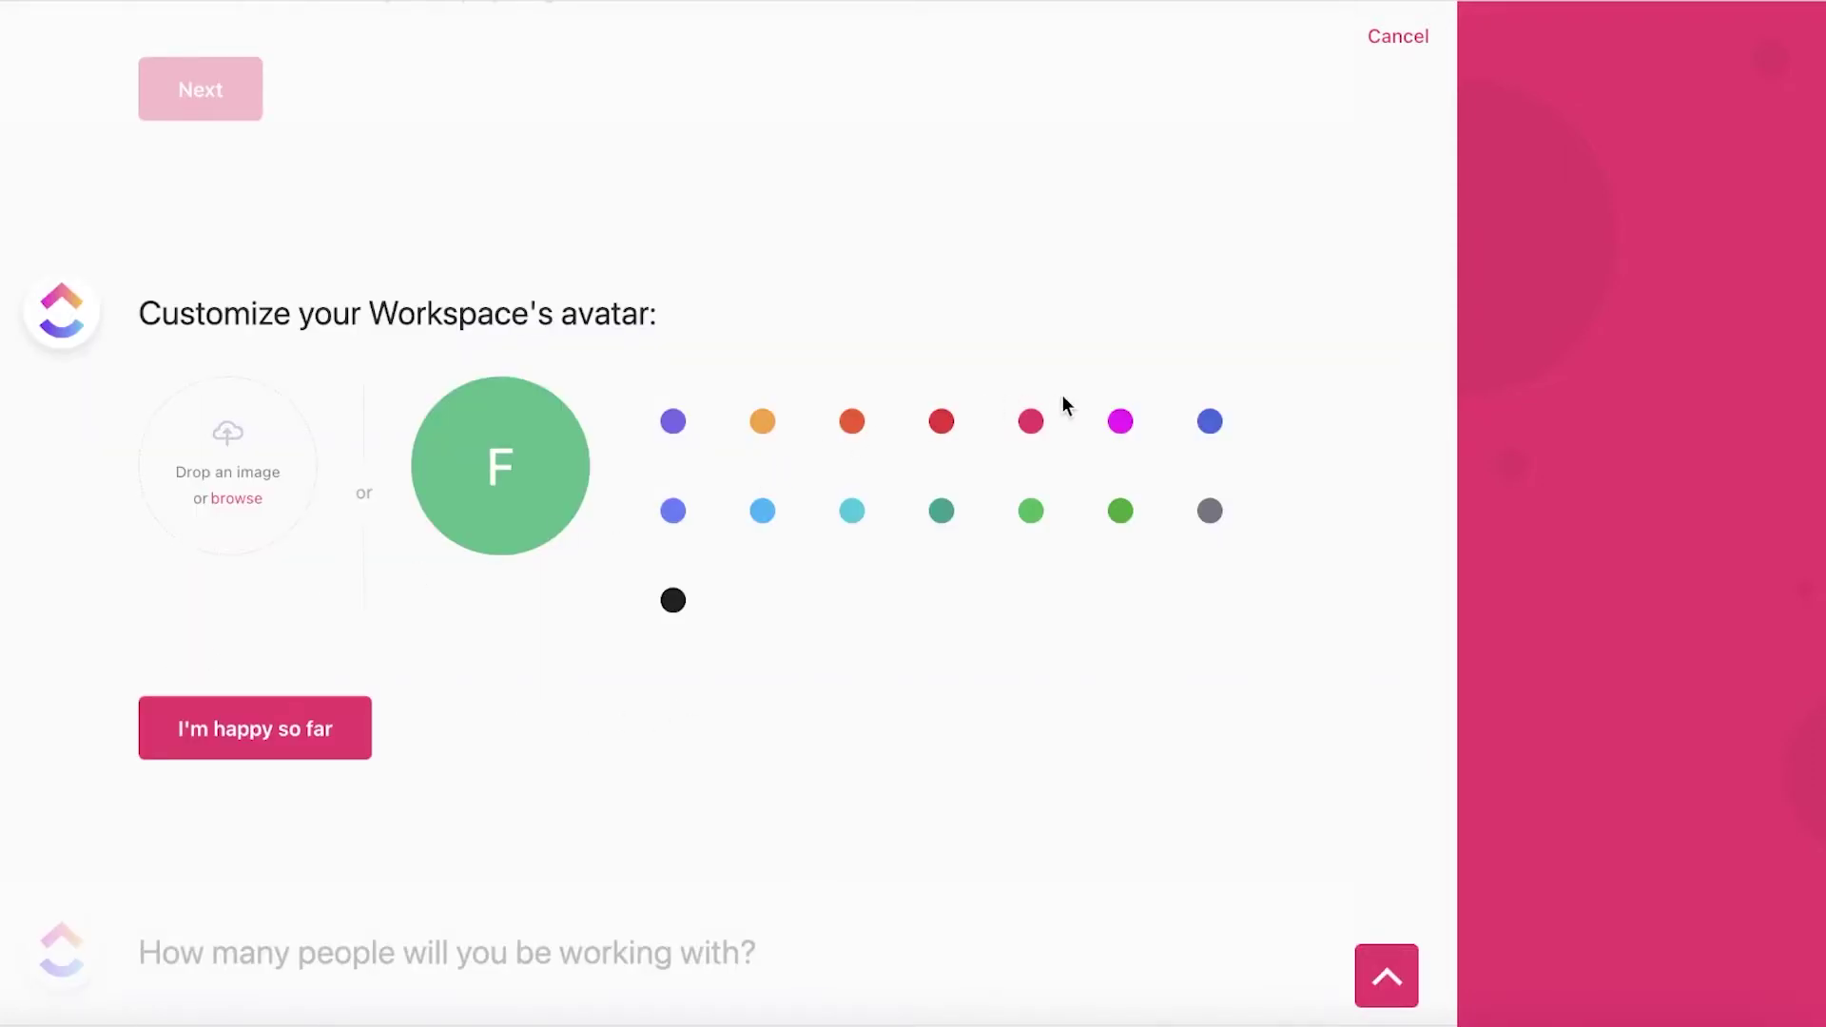
Give the Workspace an orange avatar and set the number of people working together to 2-5
click(763, 421)
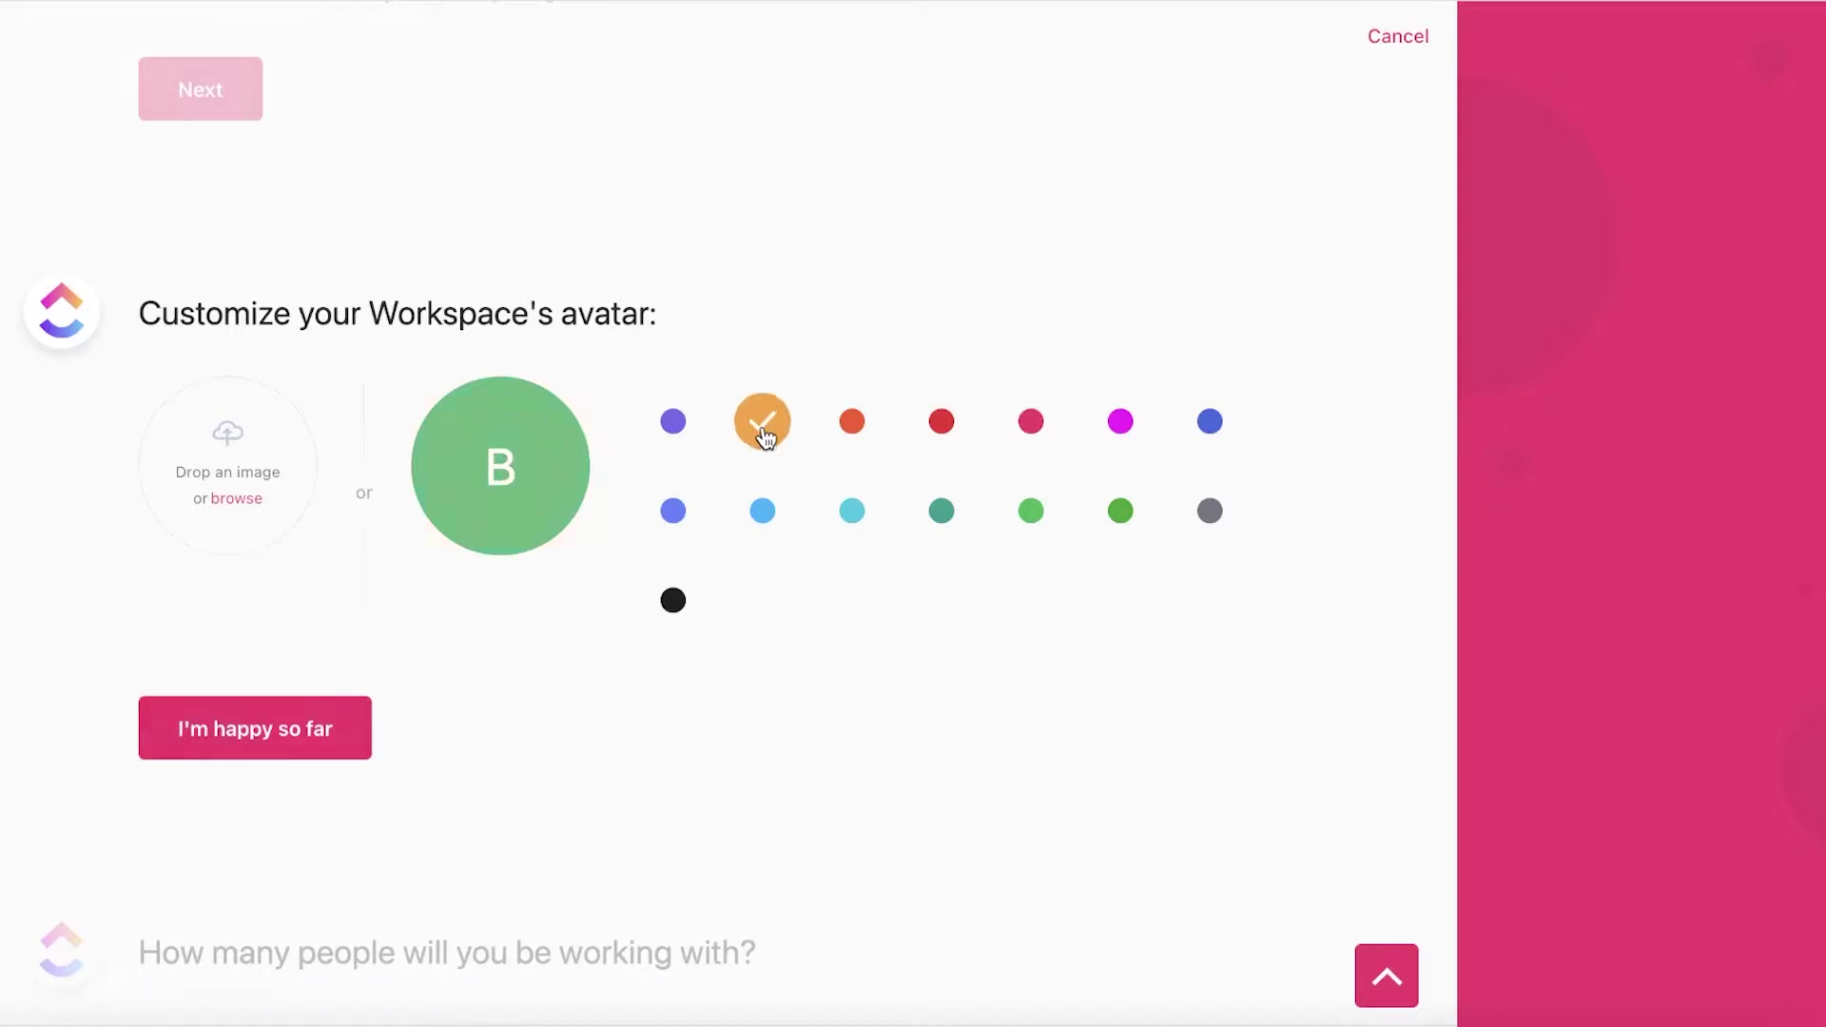
click(310, 734)
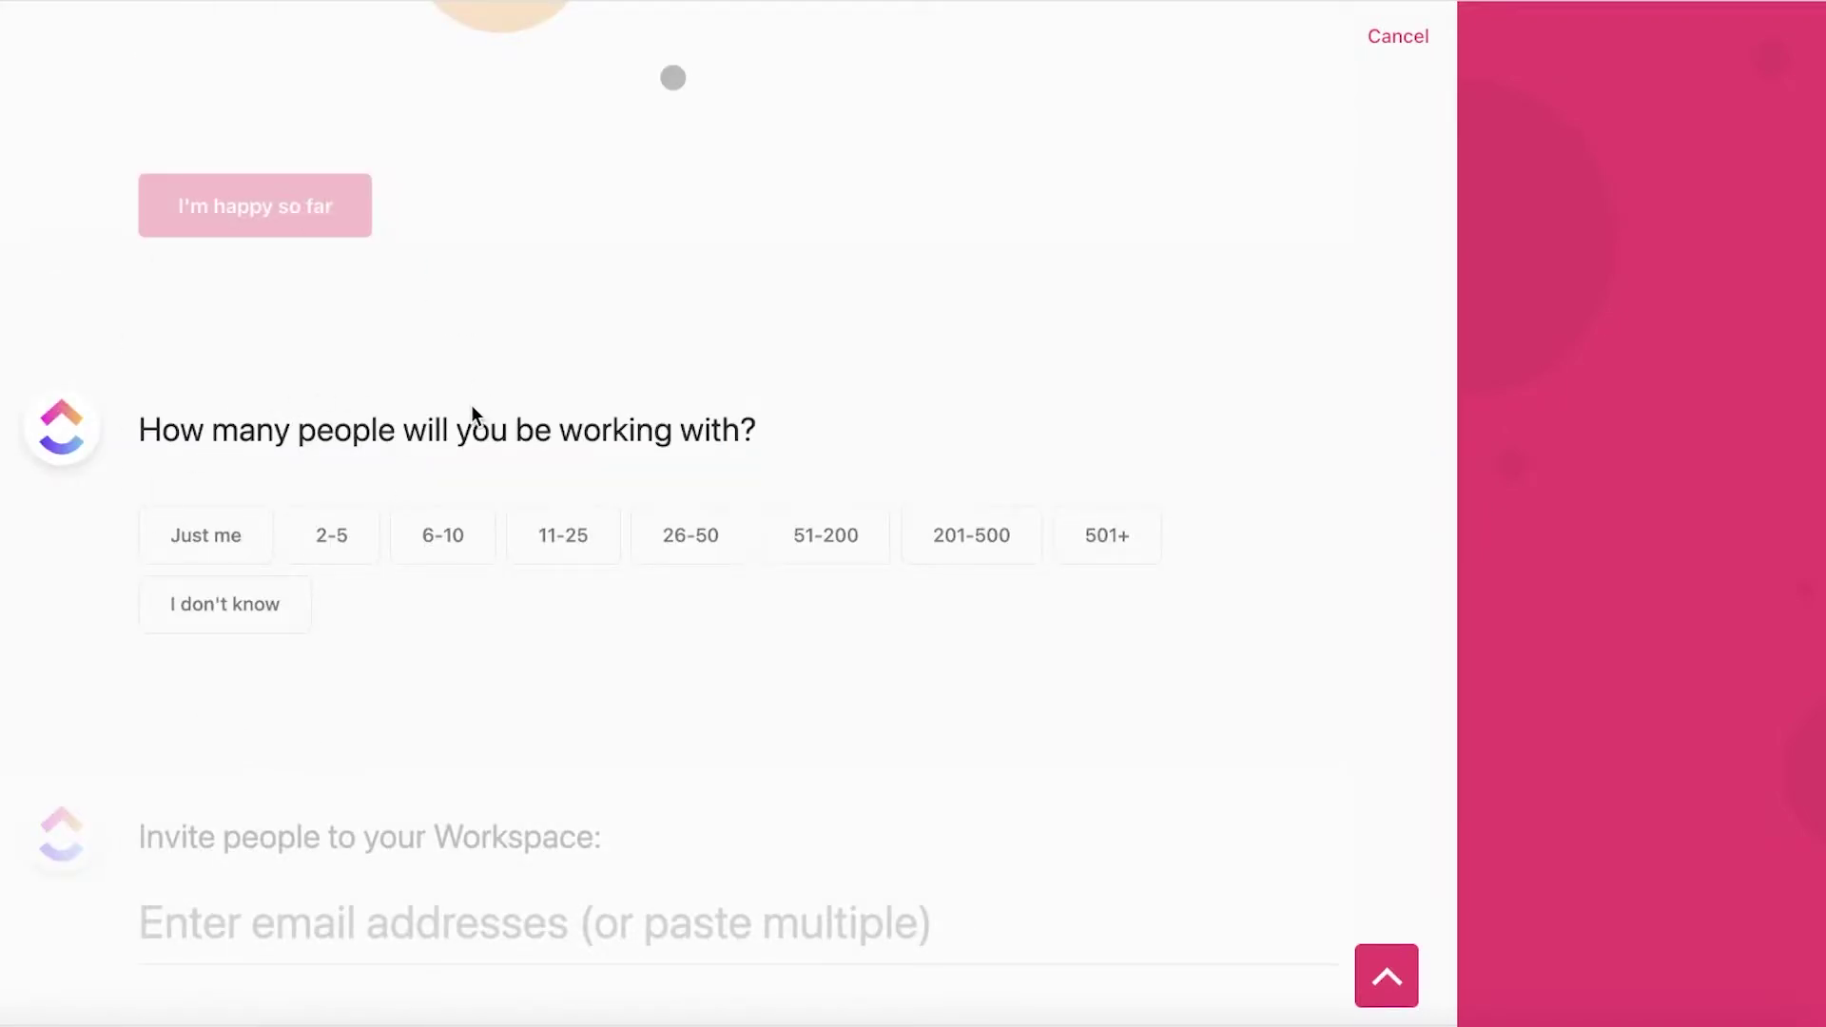
click(329, 532)
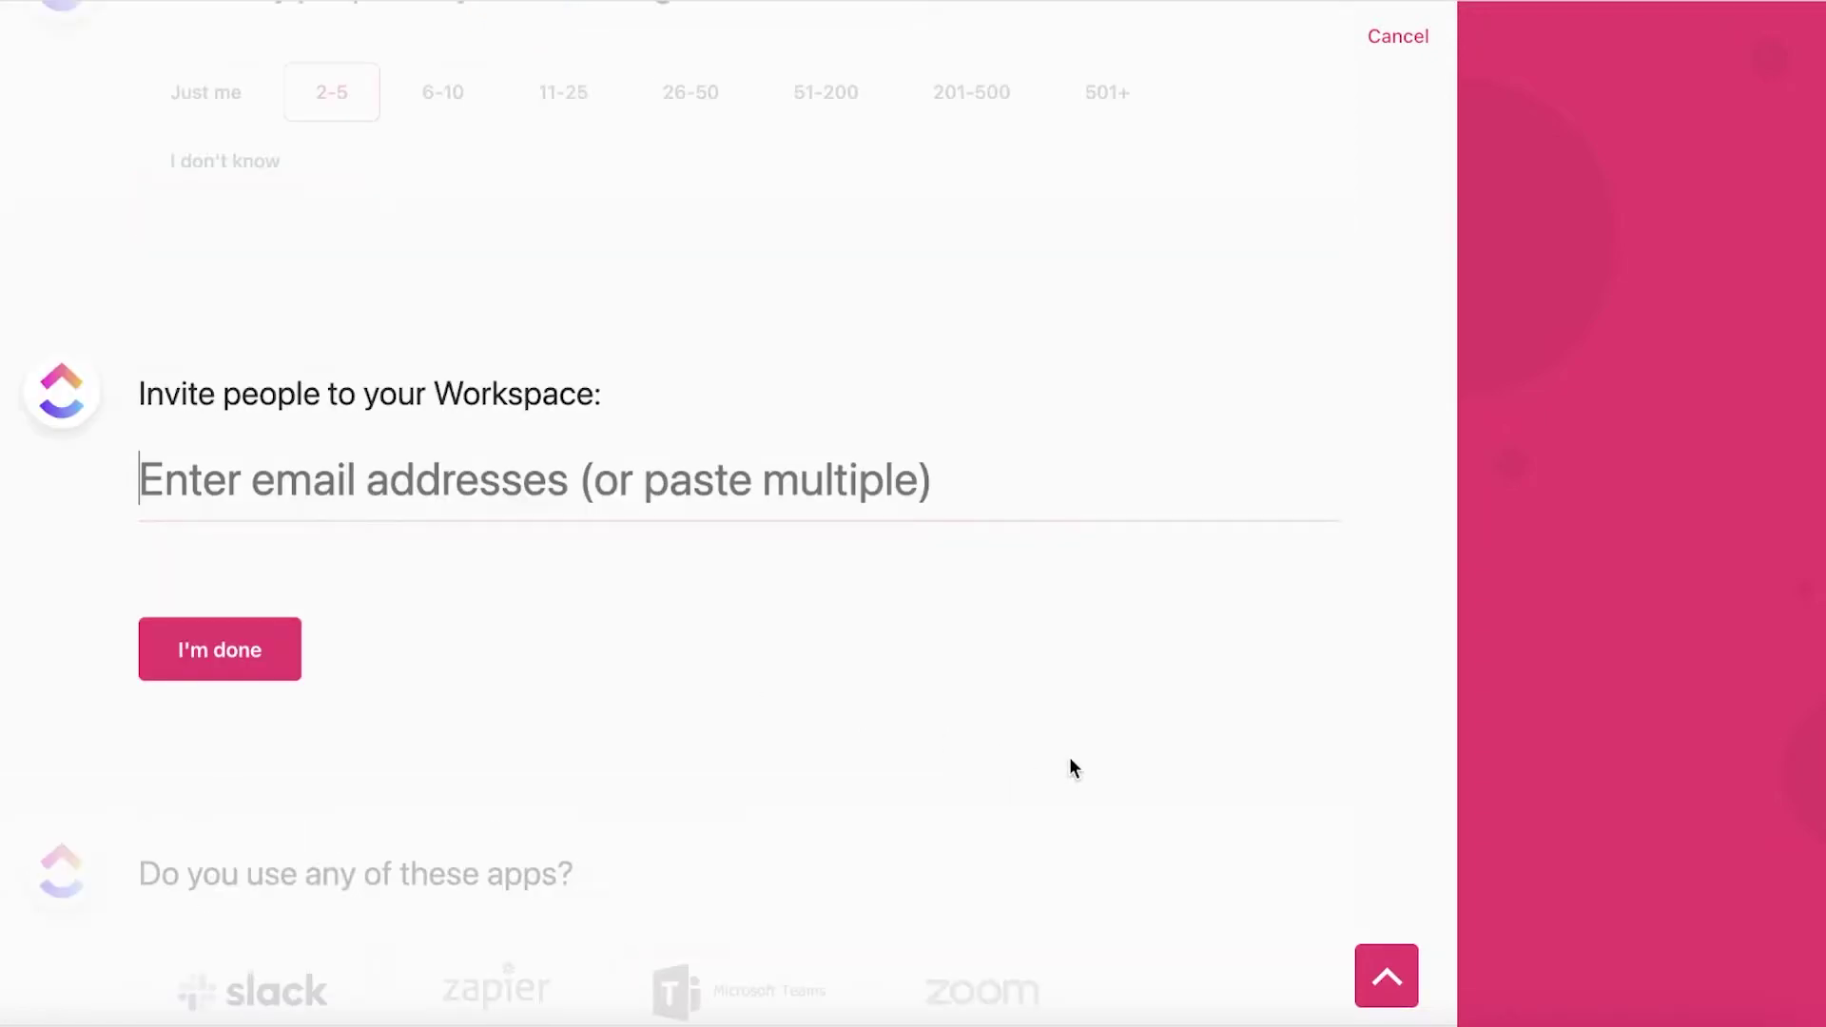
Skip the invitations, app integrations and task import, and finish creating the Burger Shop Workspace
click(213, 656)
scroll(744, 416, up, 3)
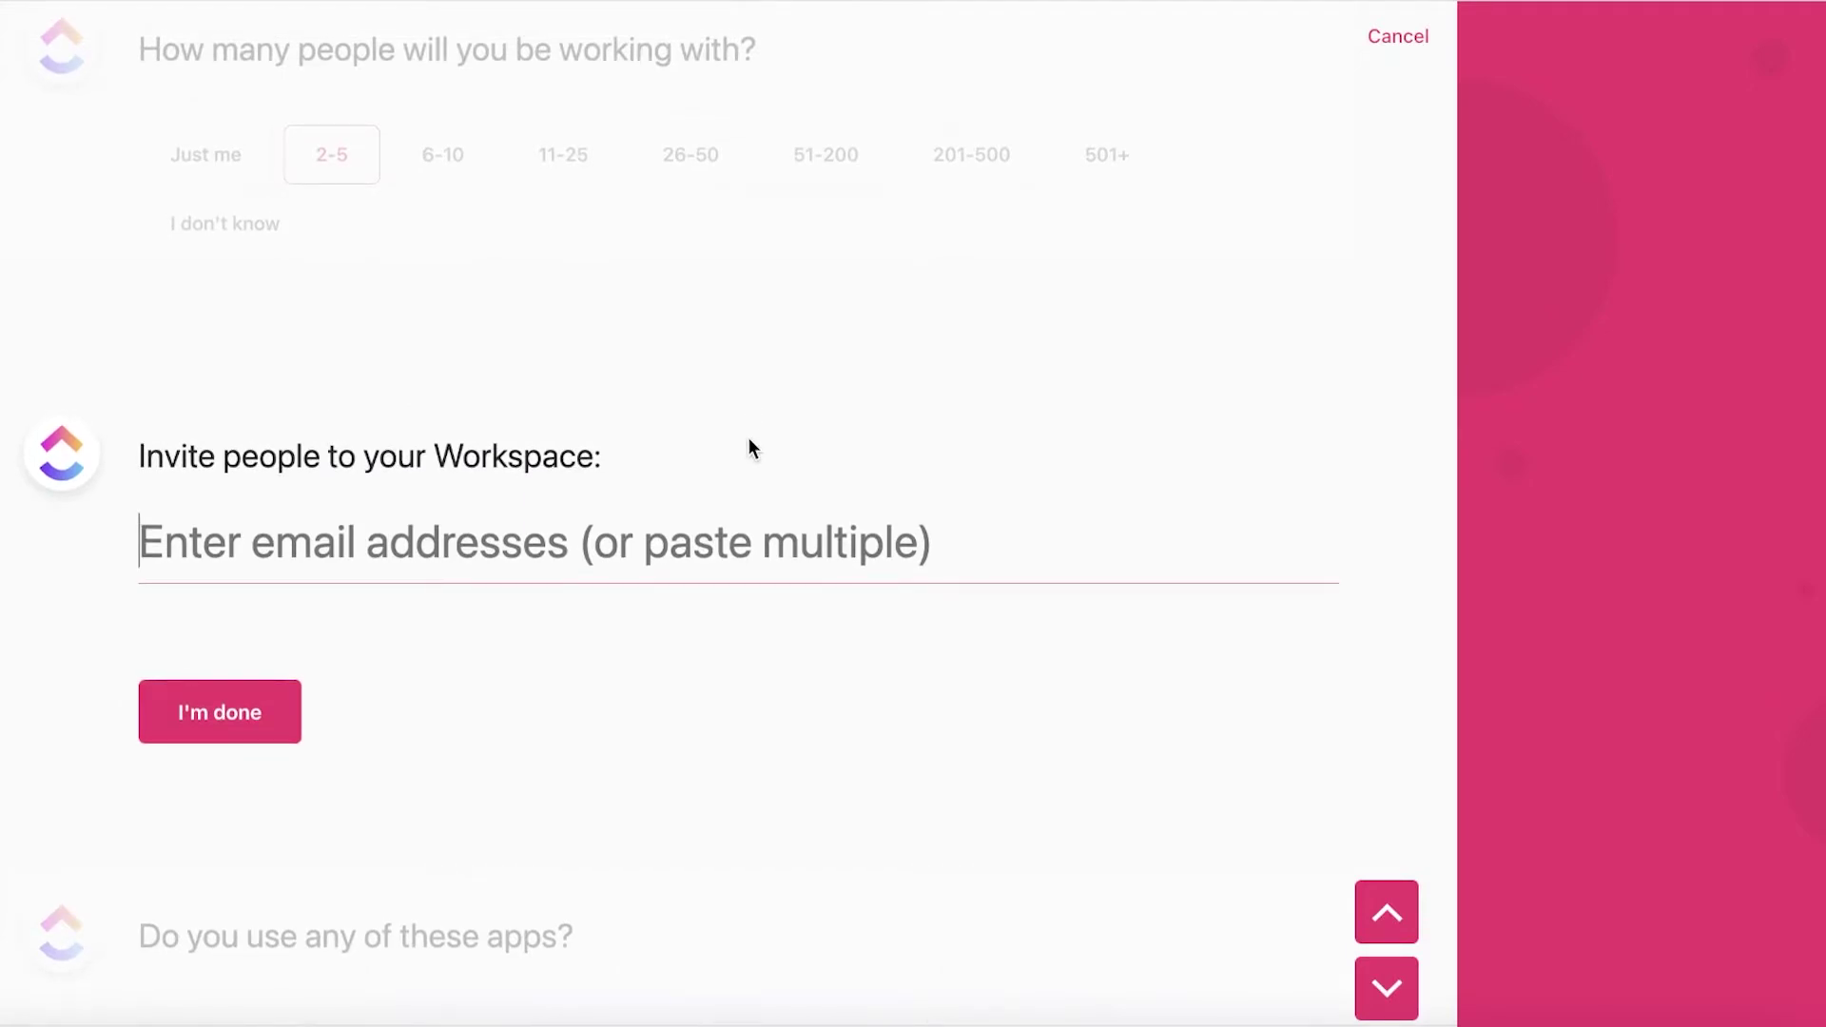
scroll(677, 502, down, 3)
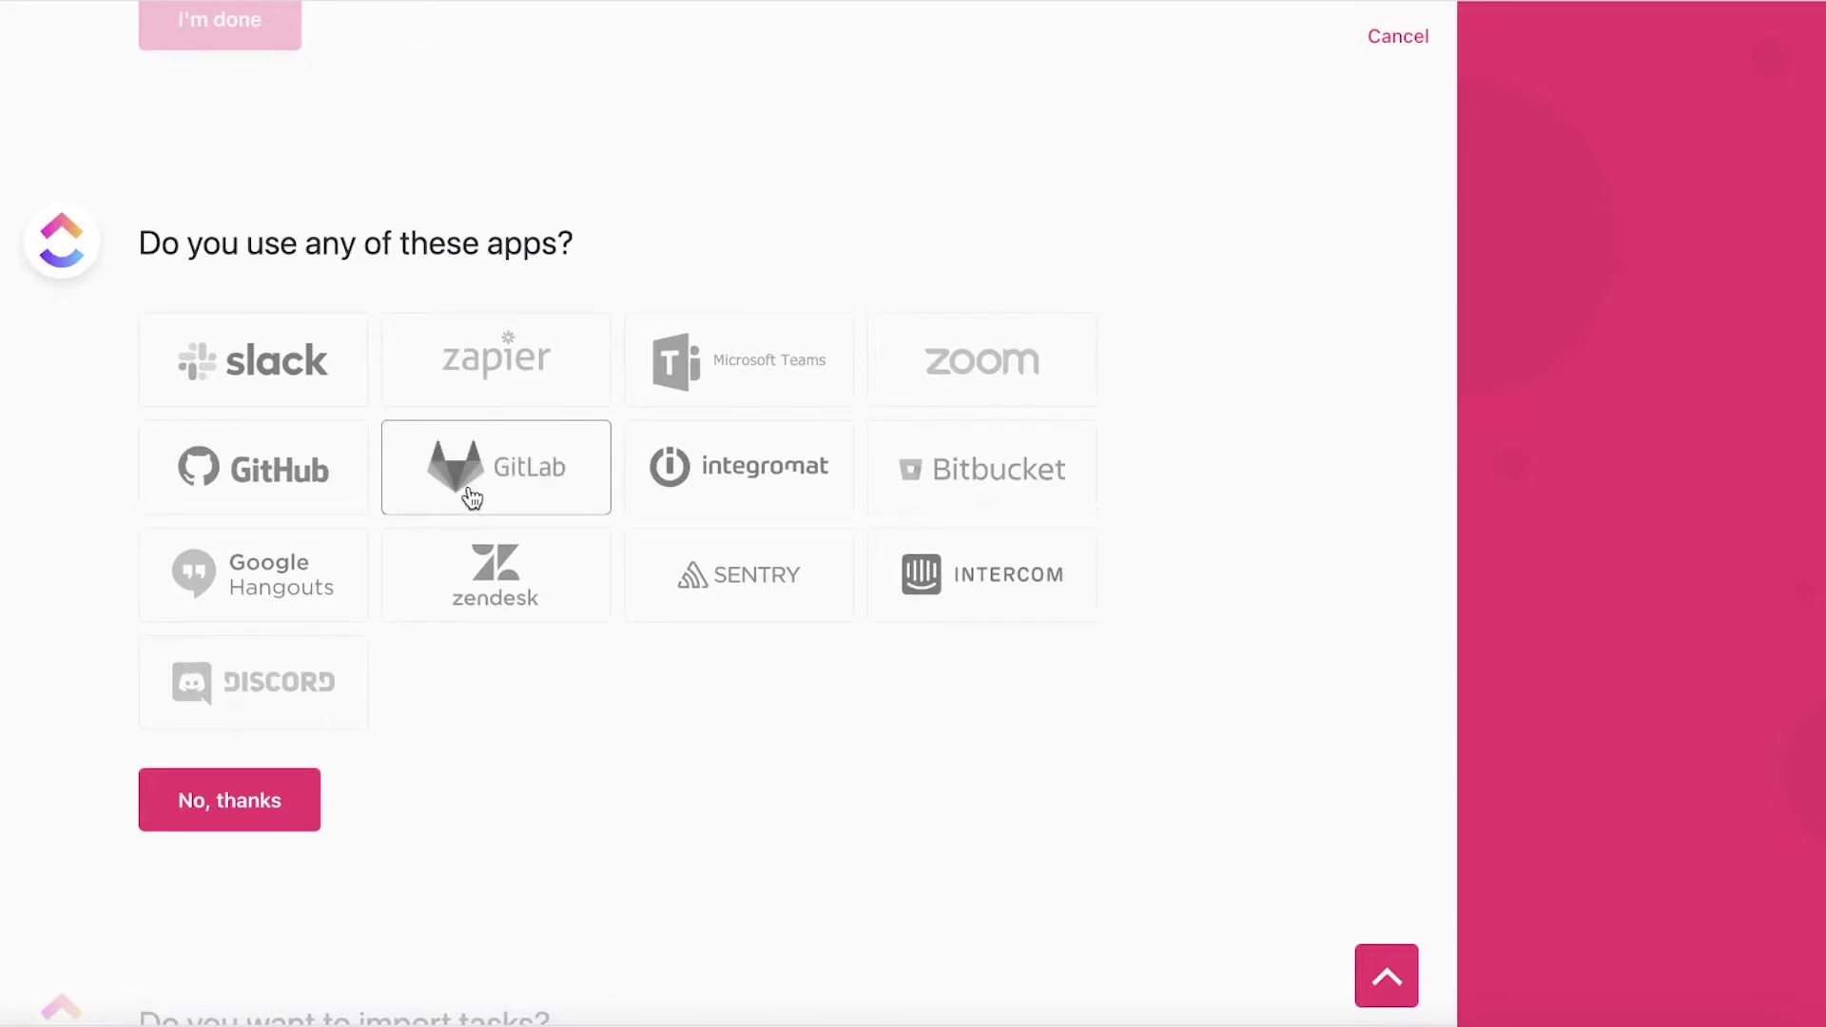
scroll(1179, 317, down, 3)
scroll(828, 575, up, 5)
scroll(583, 582, down, 3)
scroll(583, 574, up, 2)
scroll(583, 575, down, 5)
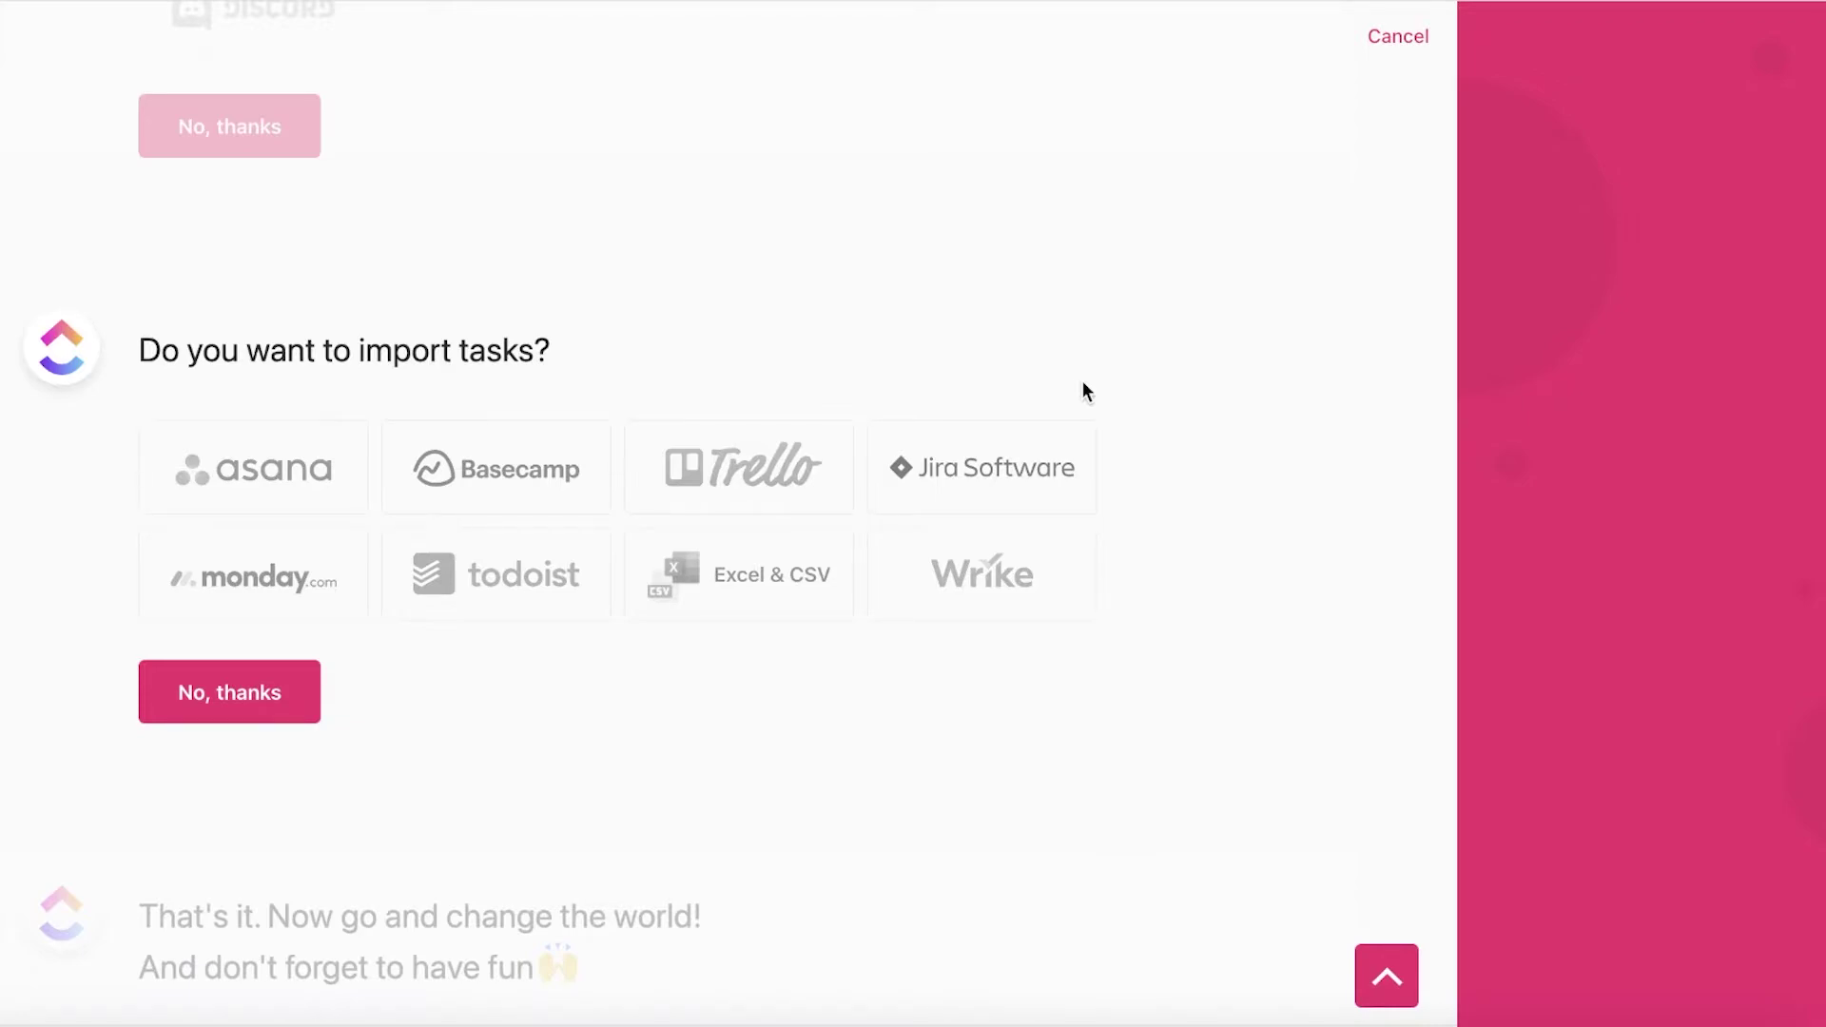
click(207, 702)
click(300, 582)
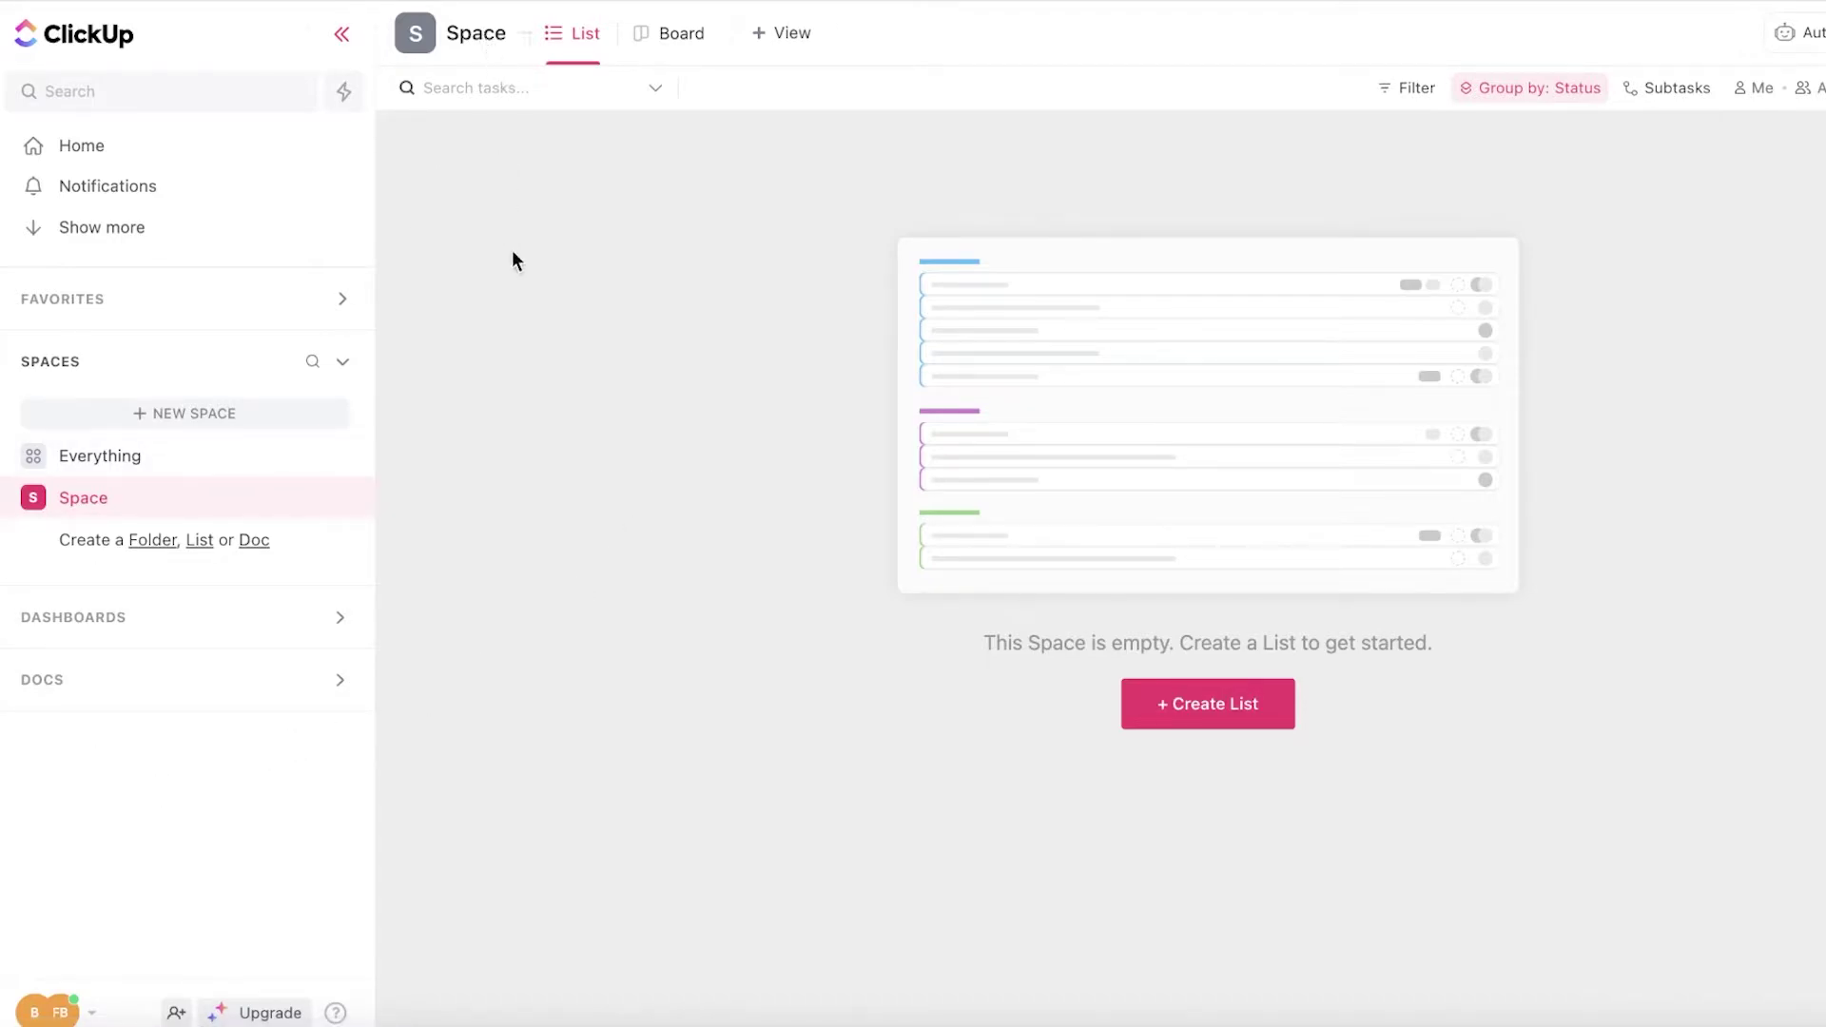
Rename the default Space as Finances
click(158, 502)
click(305, 499)
click(359, 577)
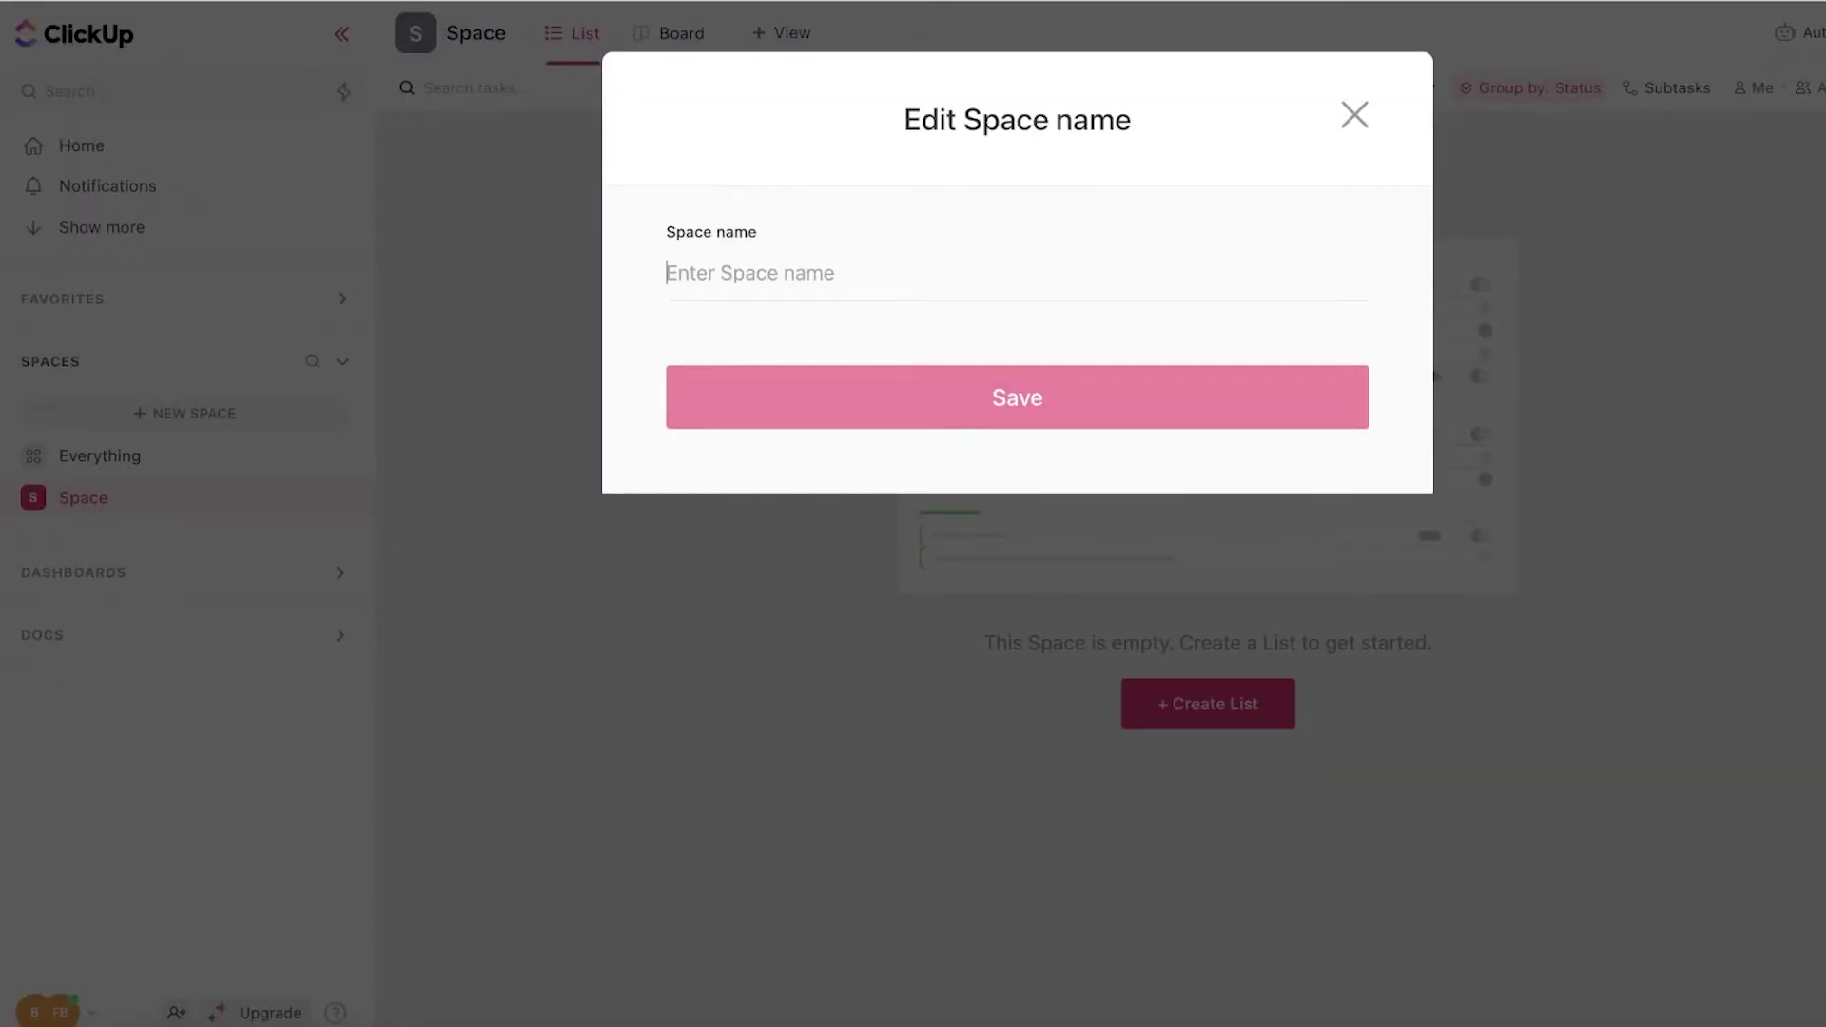
text(Finances)
key(Return)
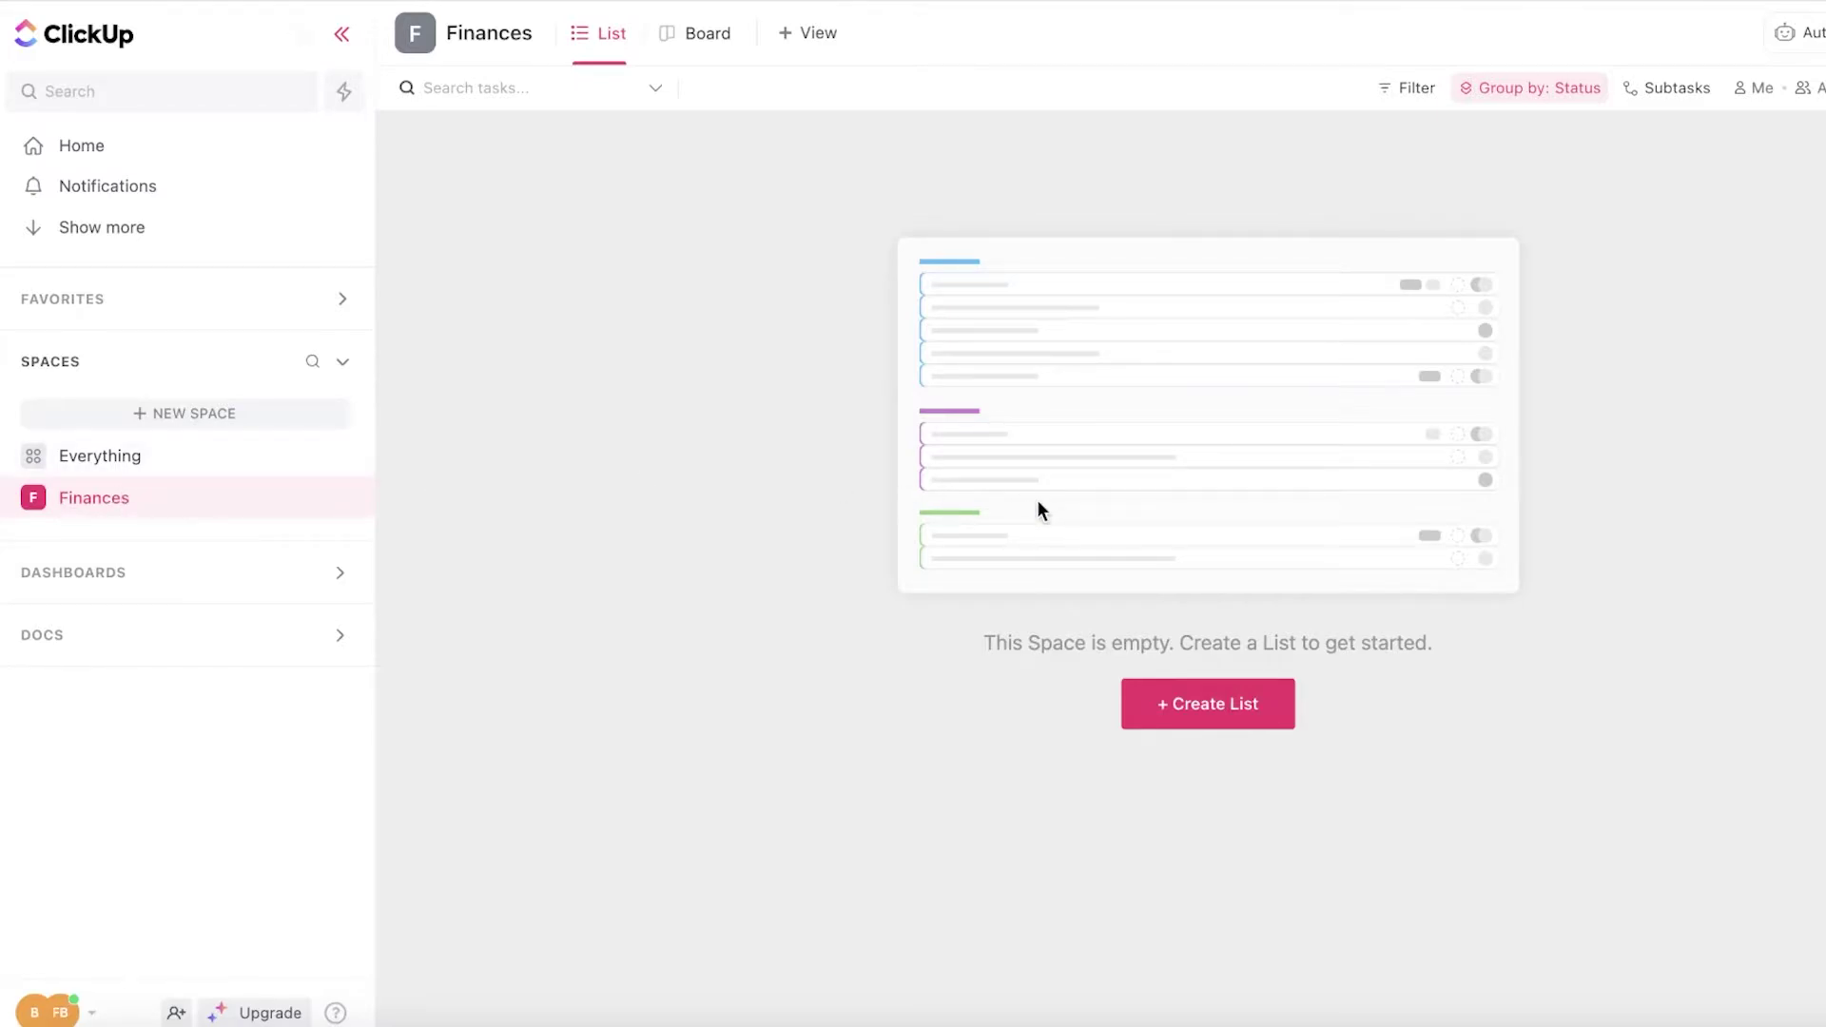
Try to set up a new Space named Daily Tasks, shared with the Burger Shop Workspace and keeping the List and Board views
click(145, 415)
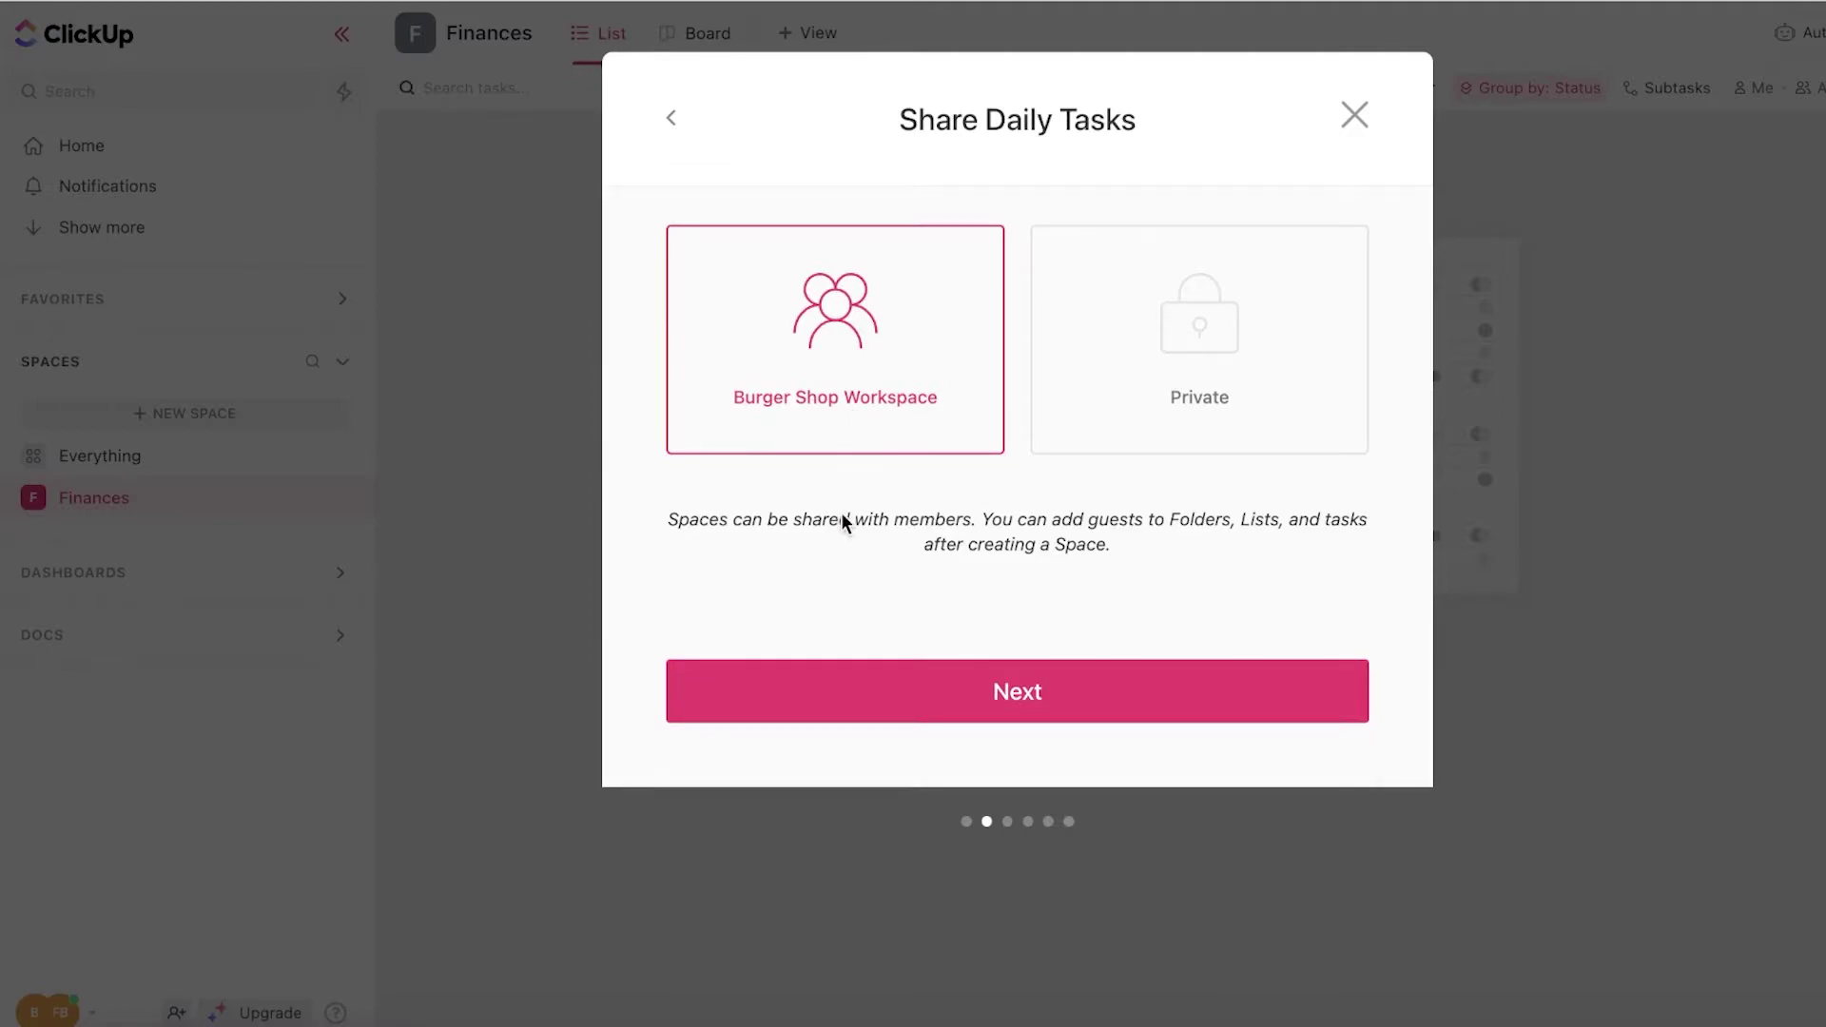
click(932, 715)
click(929, 702)
click(980, 871)
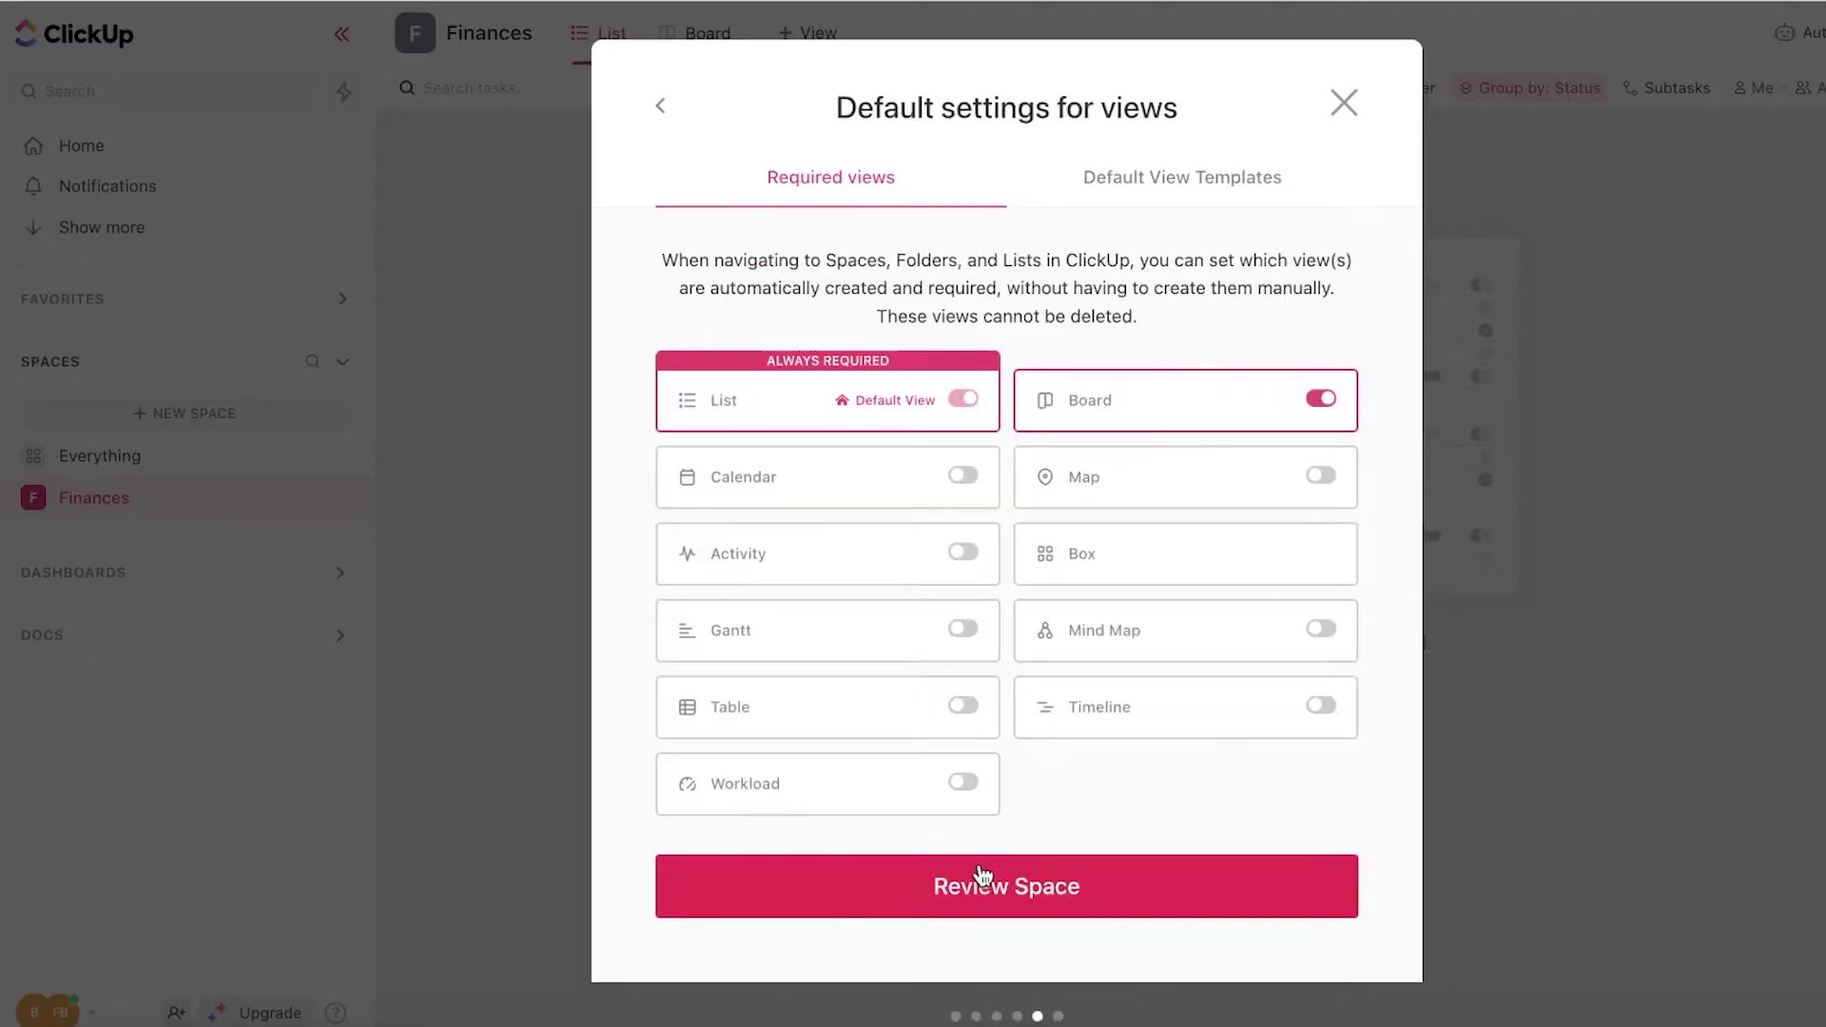
click(982, 876)
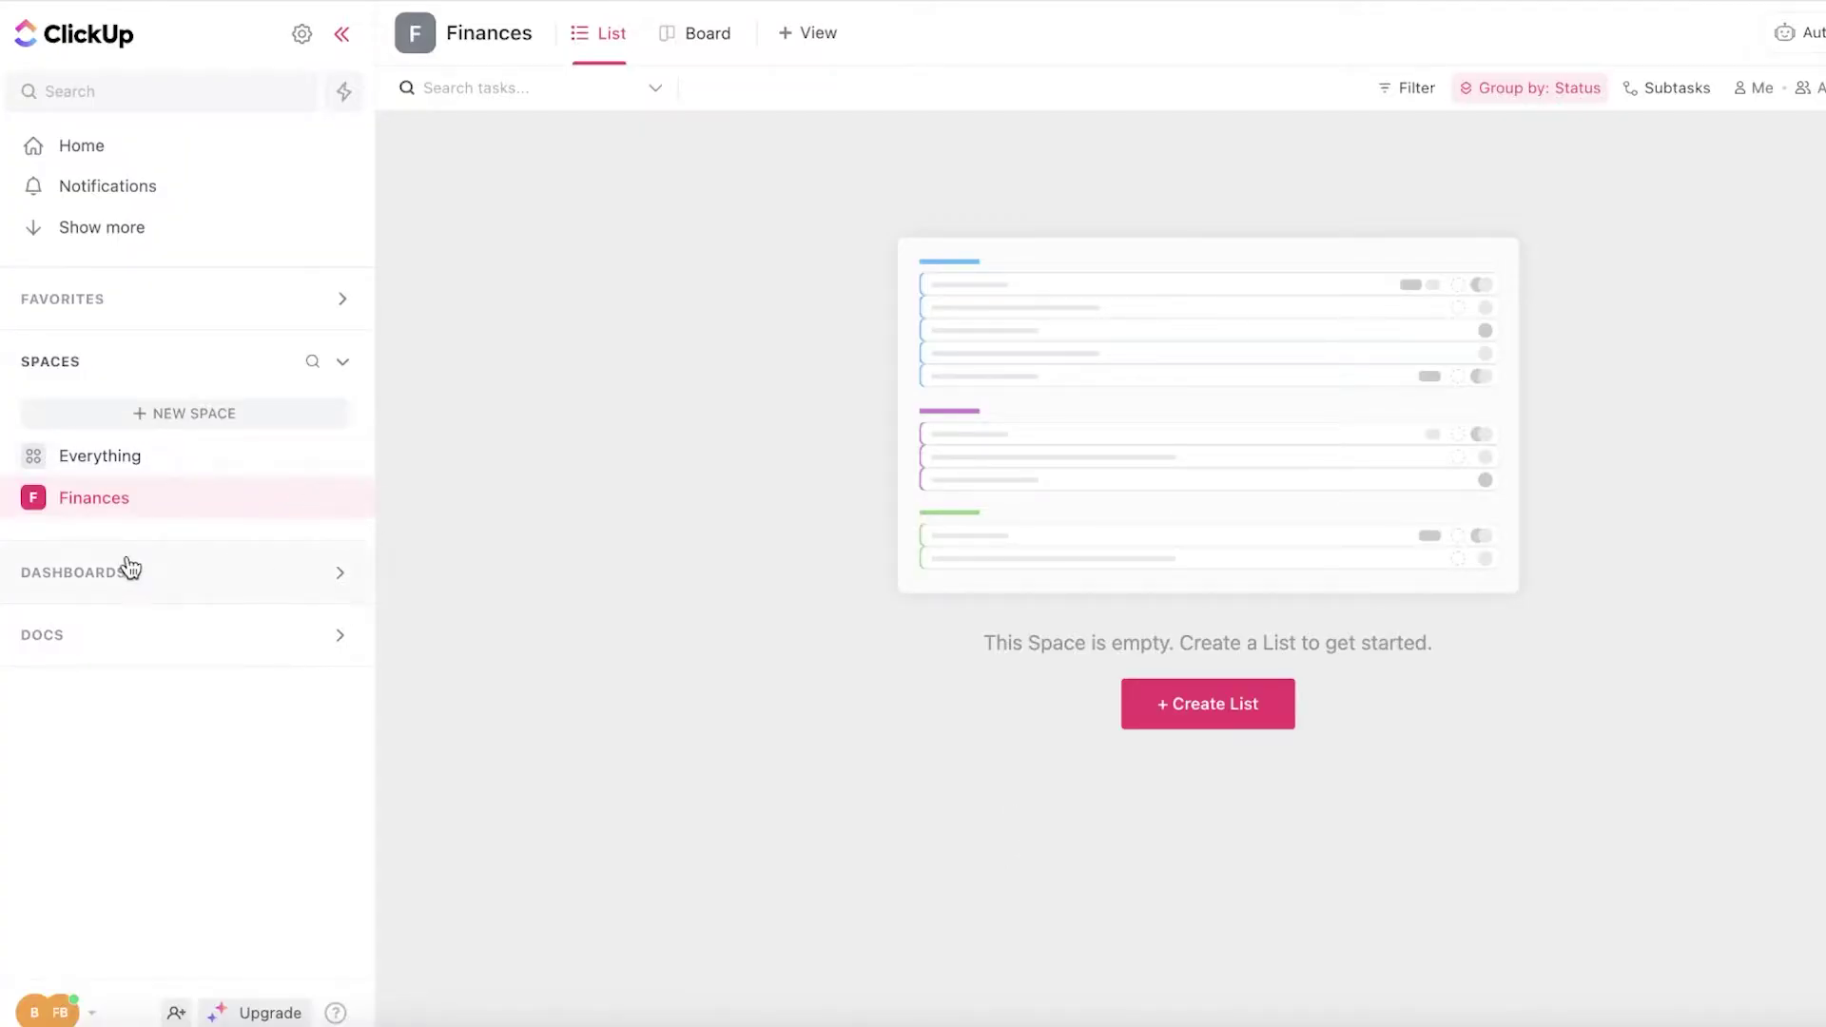
View the Everything overview and the Home page, and return to the Finances Space
click(134, 464)
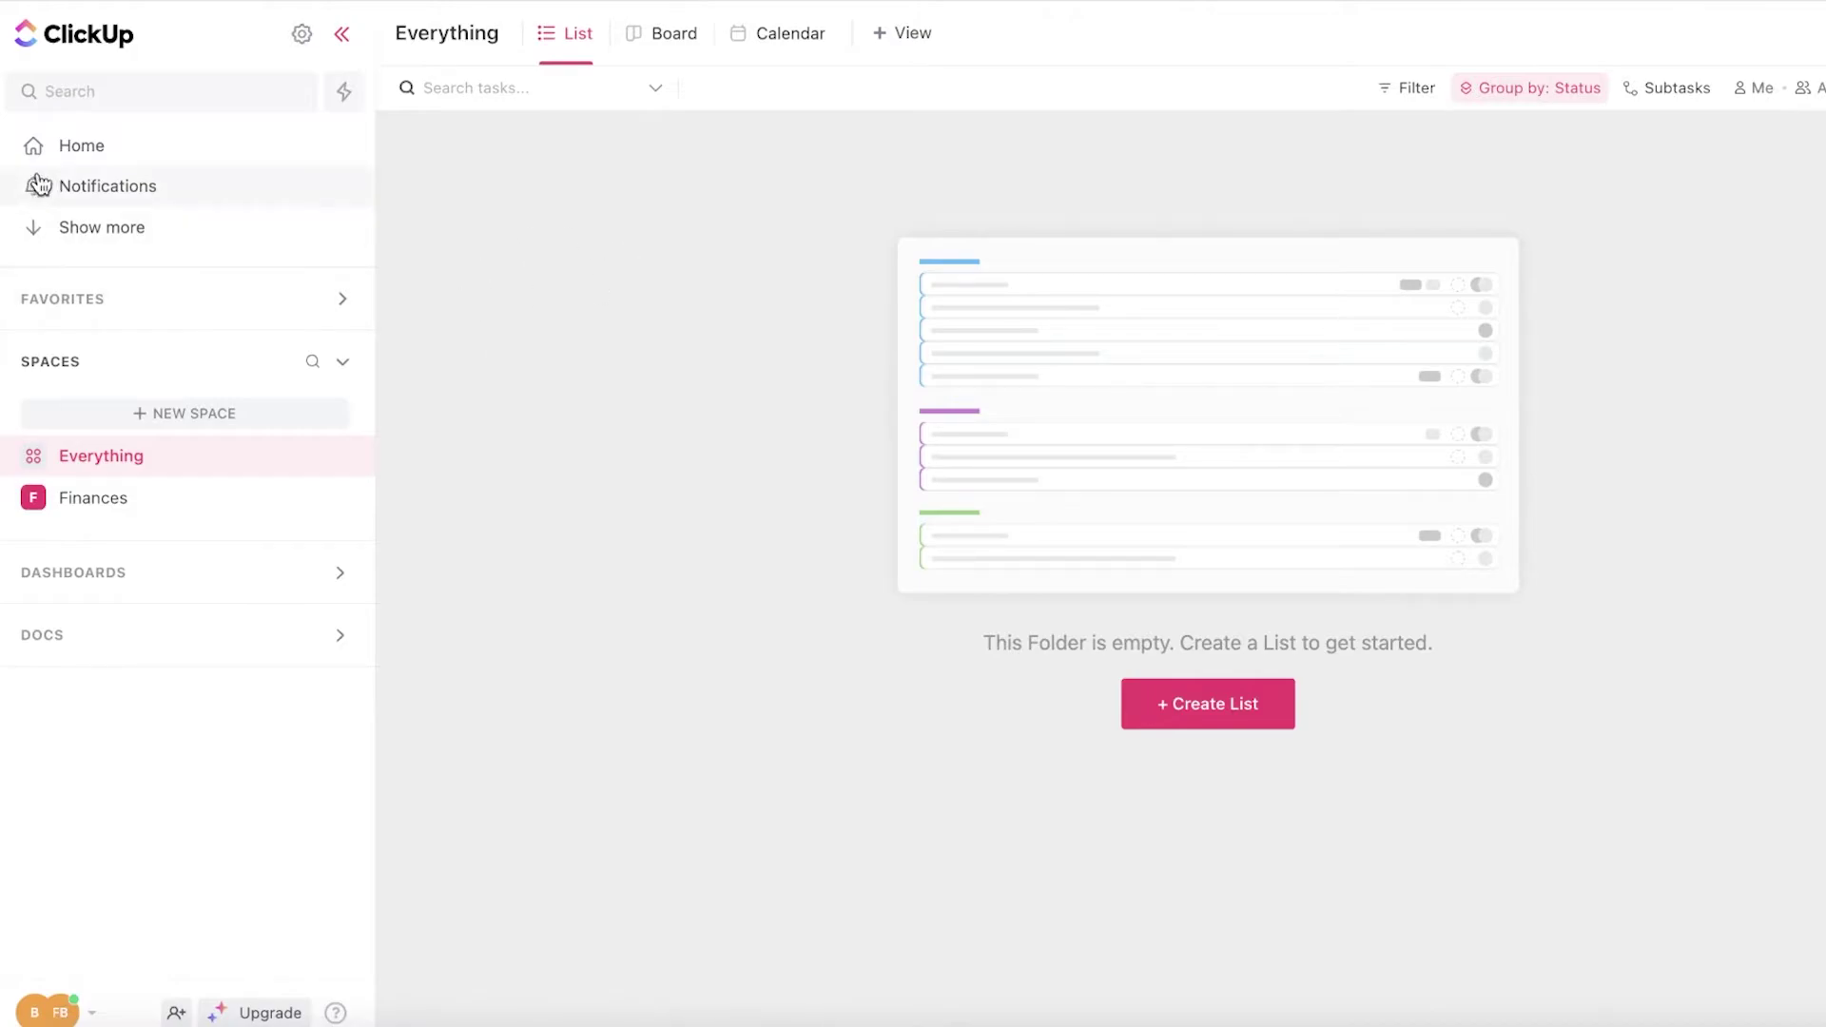
click(104, 142)
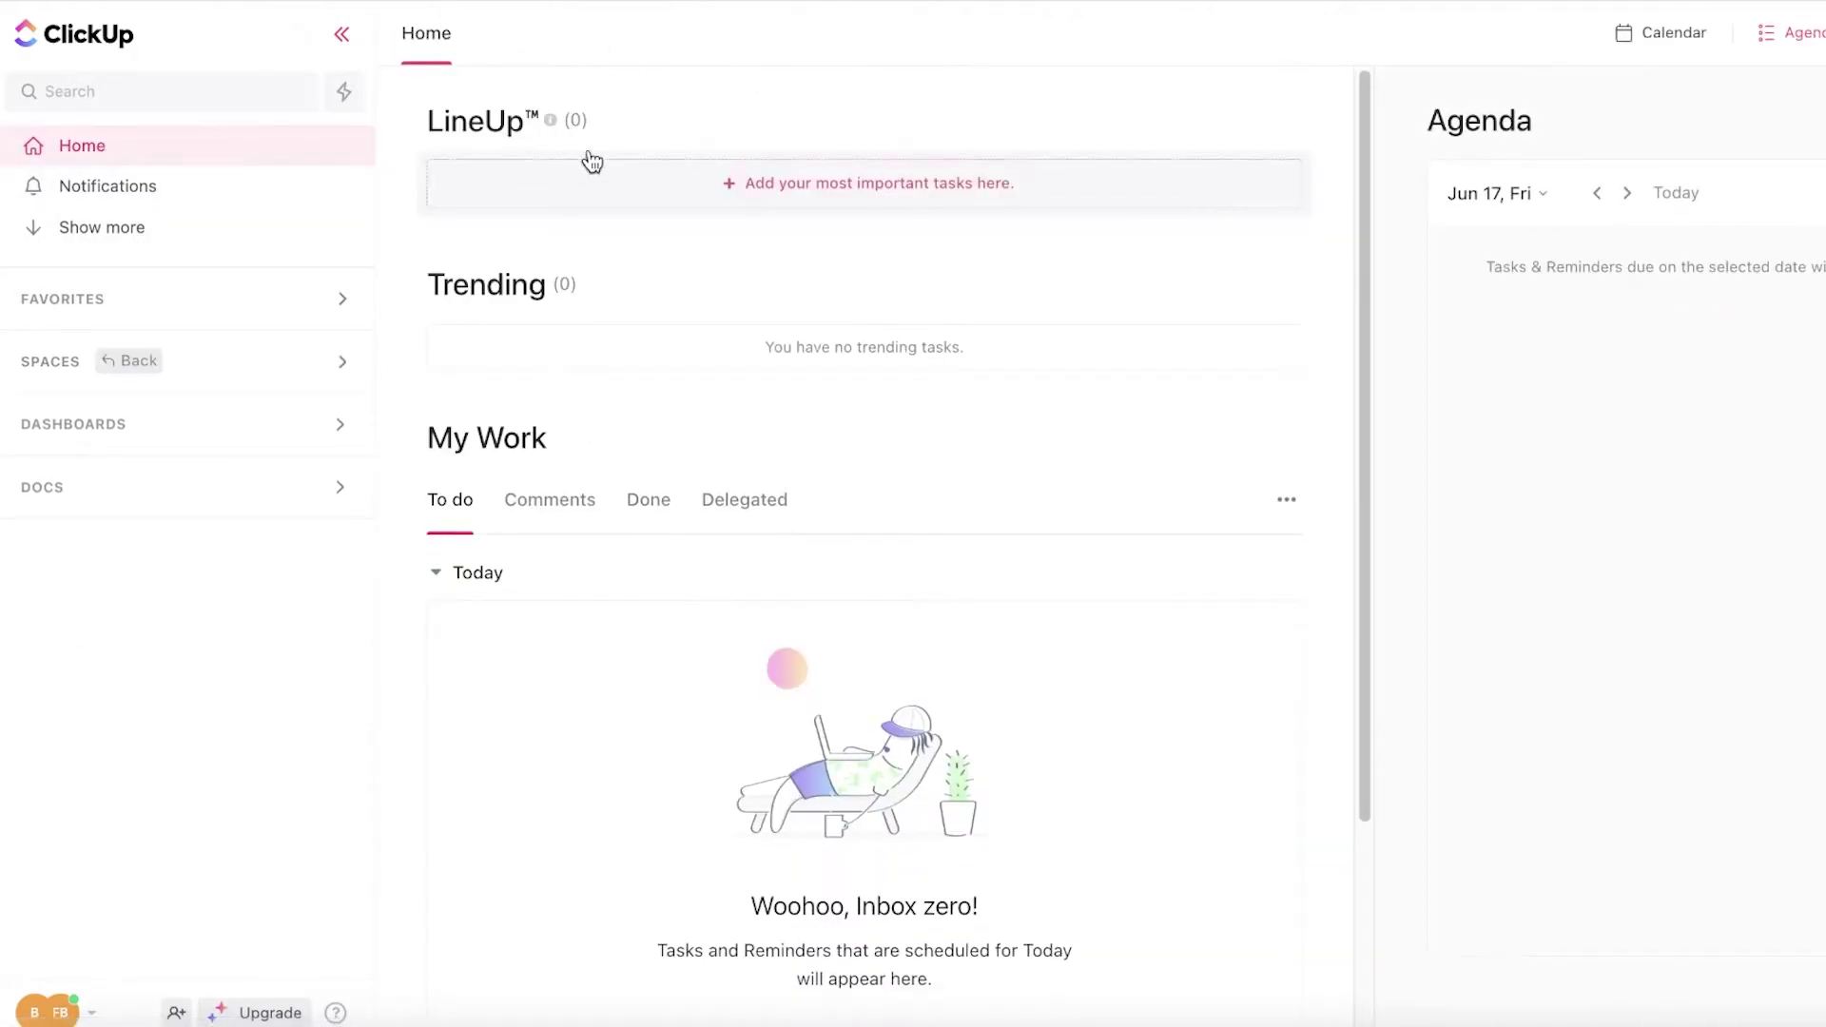
scroll(591, 333, down, 1)
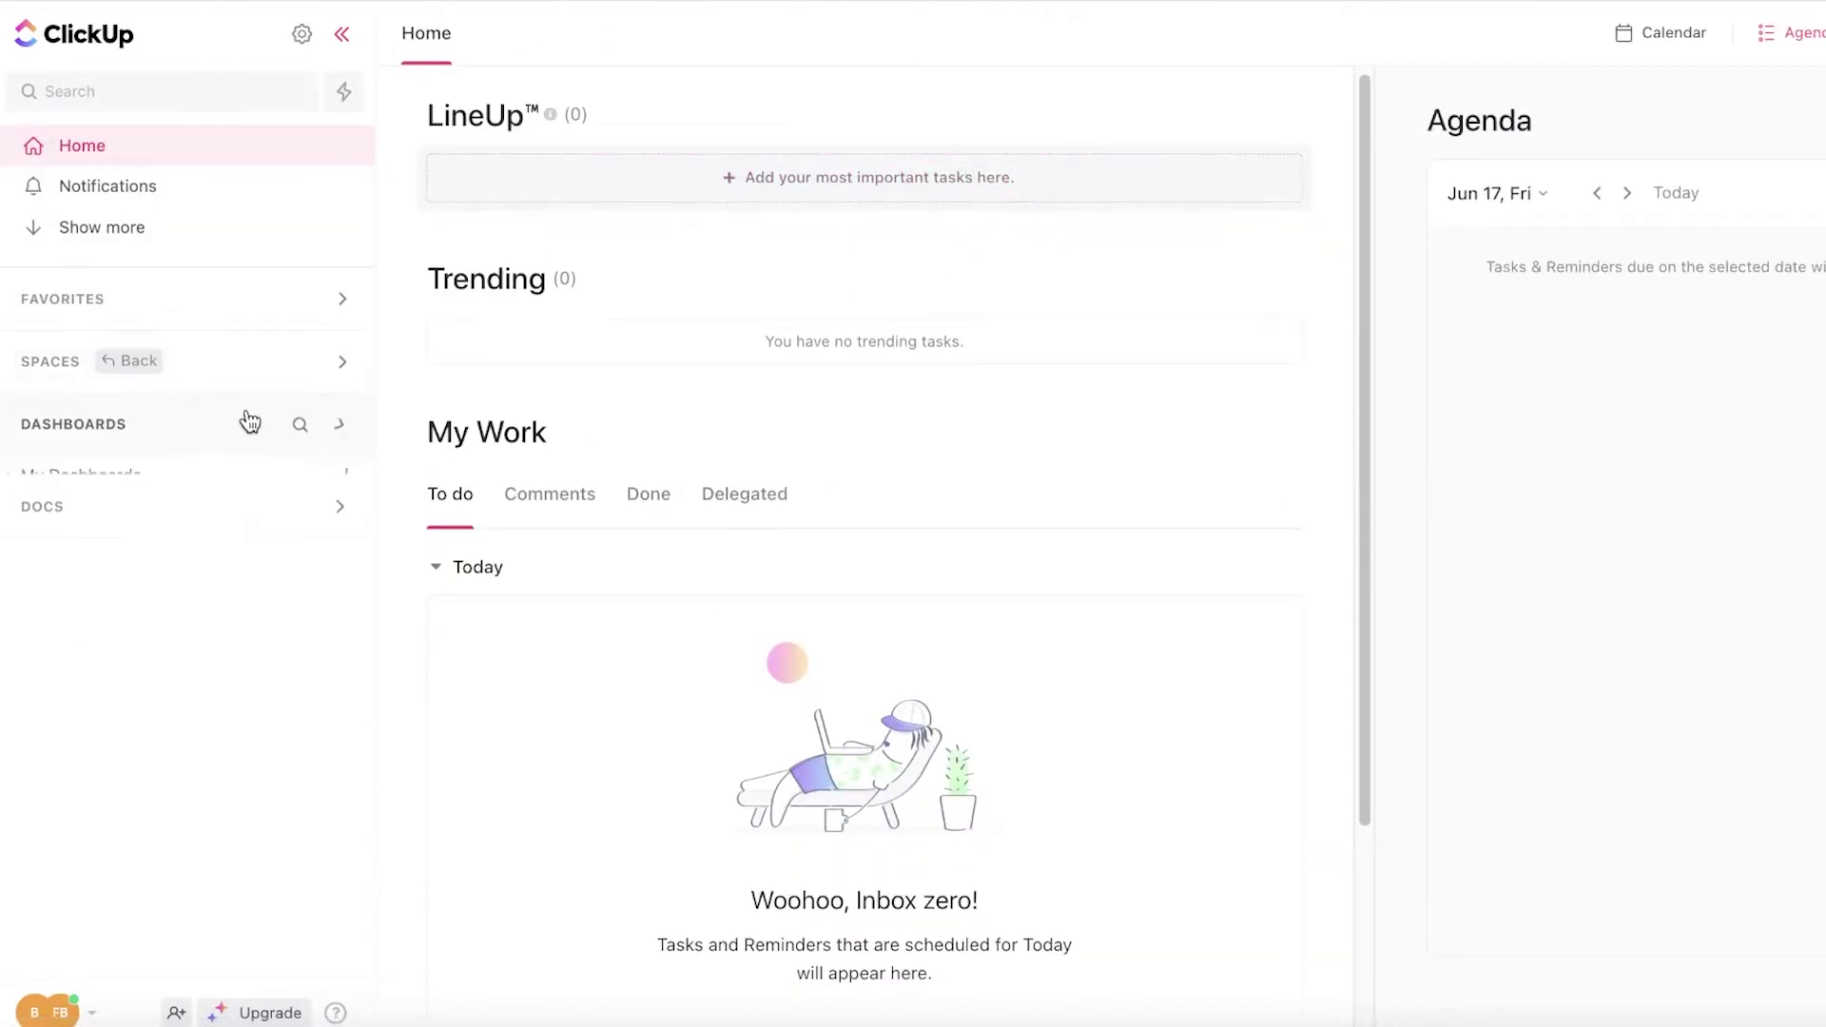
click(310, 362)
click(163, 495)
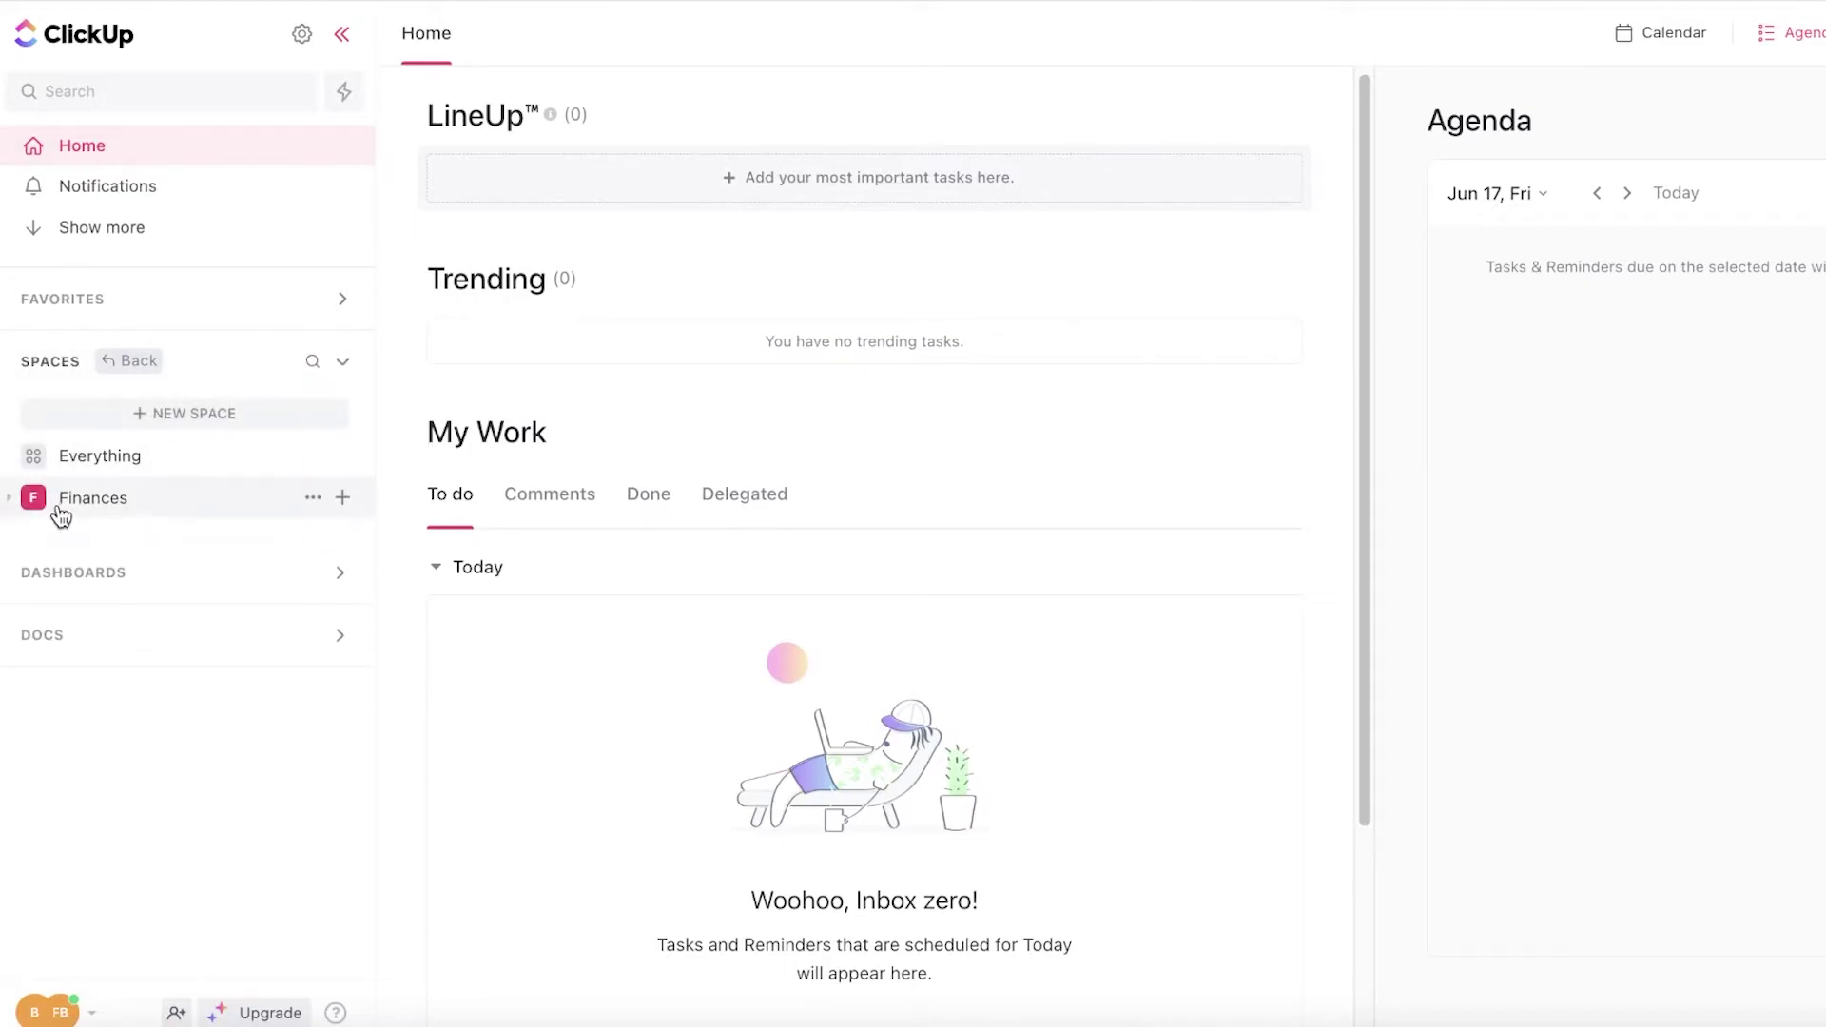
click(57, 512)
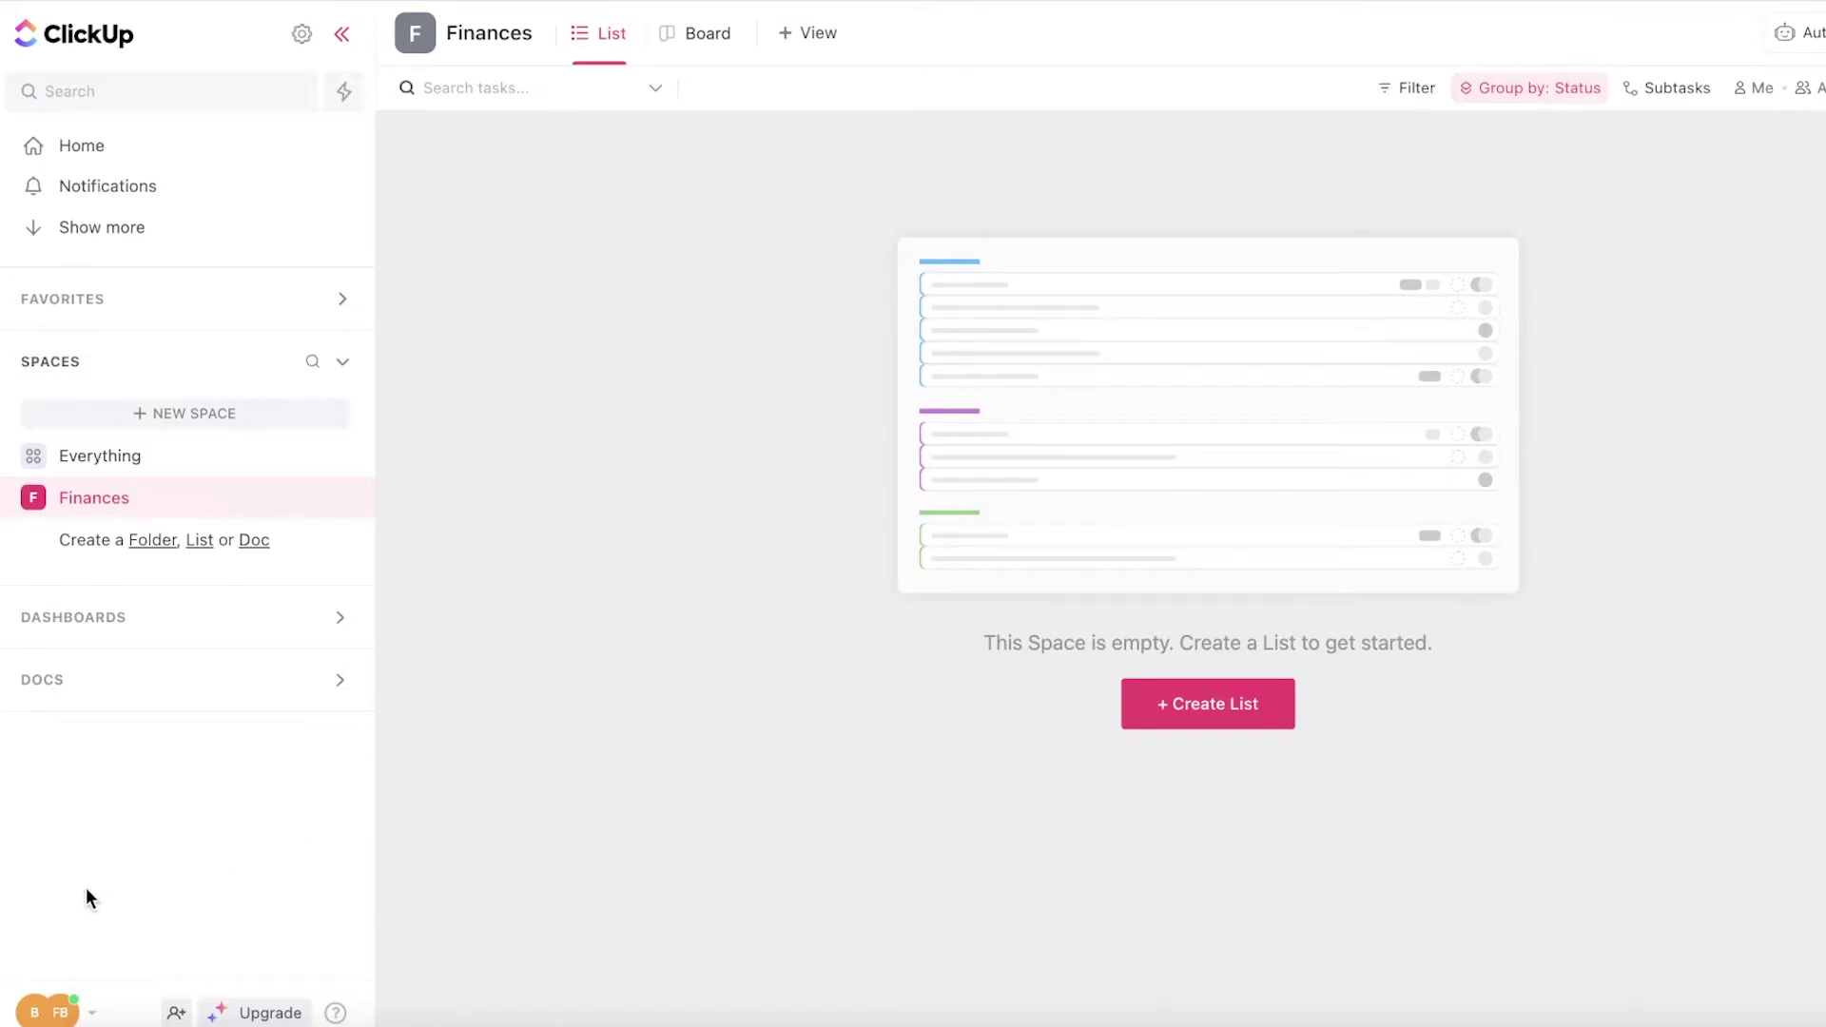
Look over the Workspace and profile menu, and browse the Space templates available for a new Space
click(46, 1012)
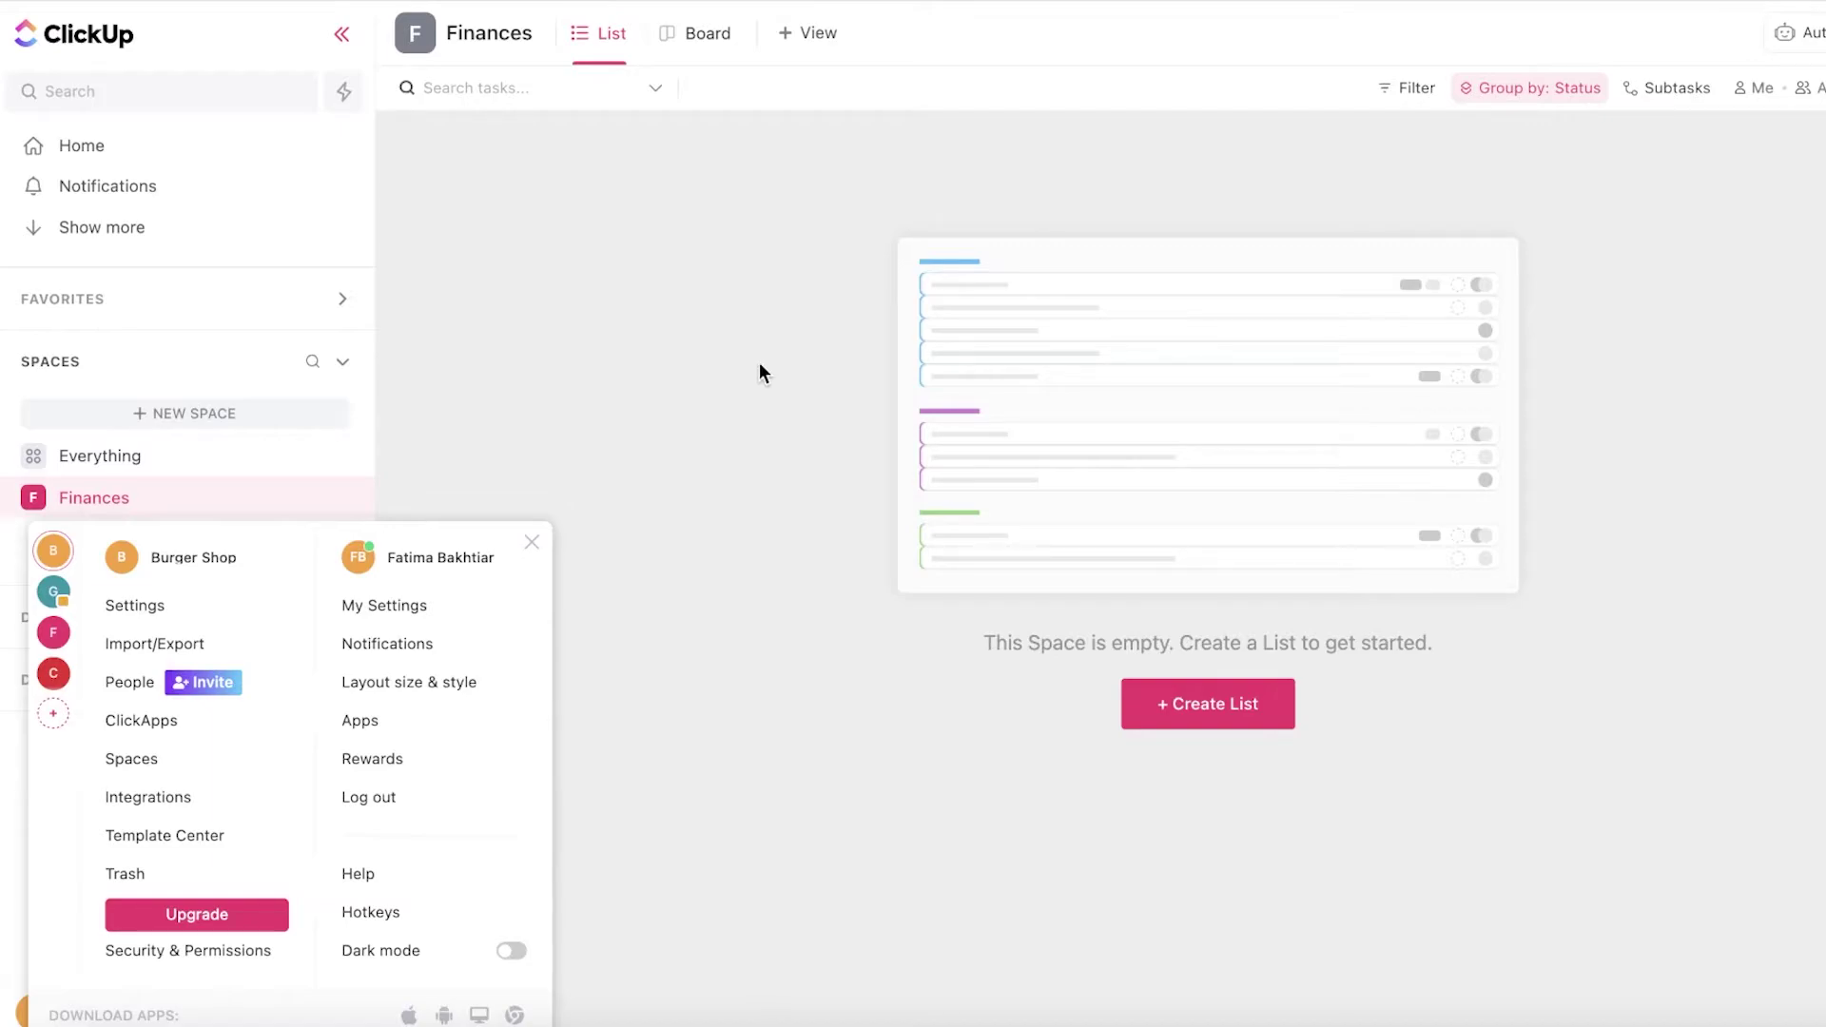
click(767, 268)
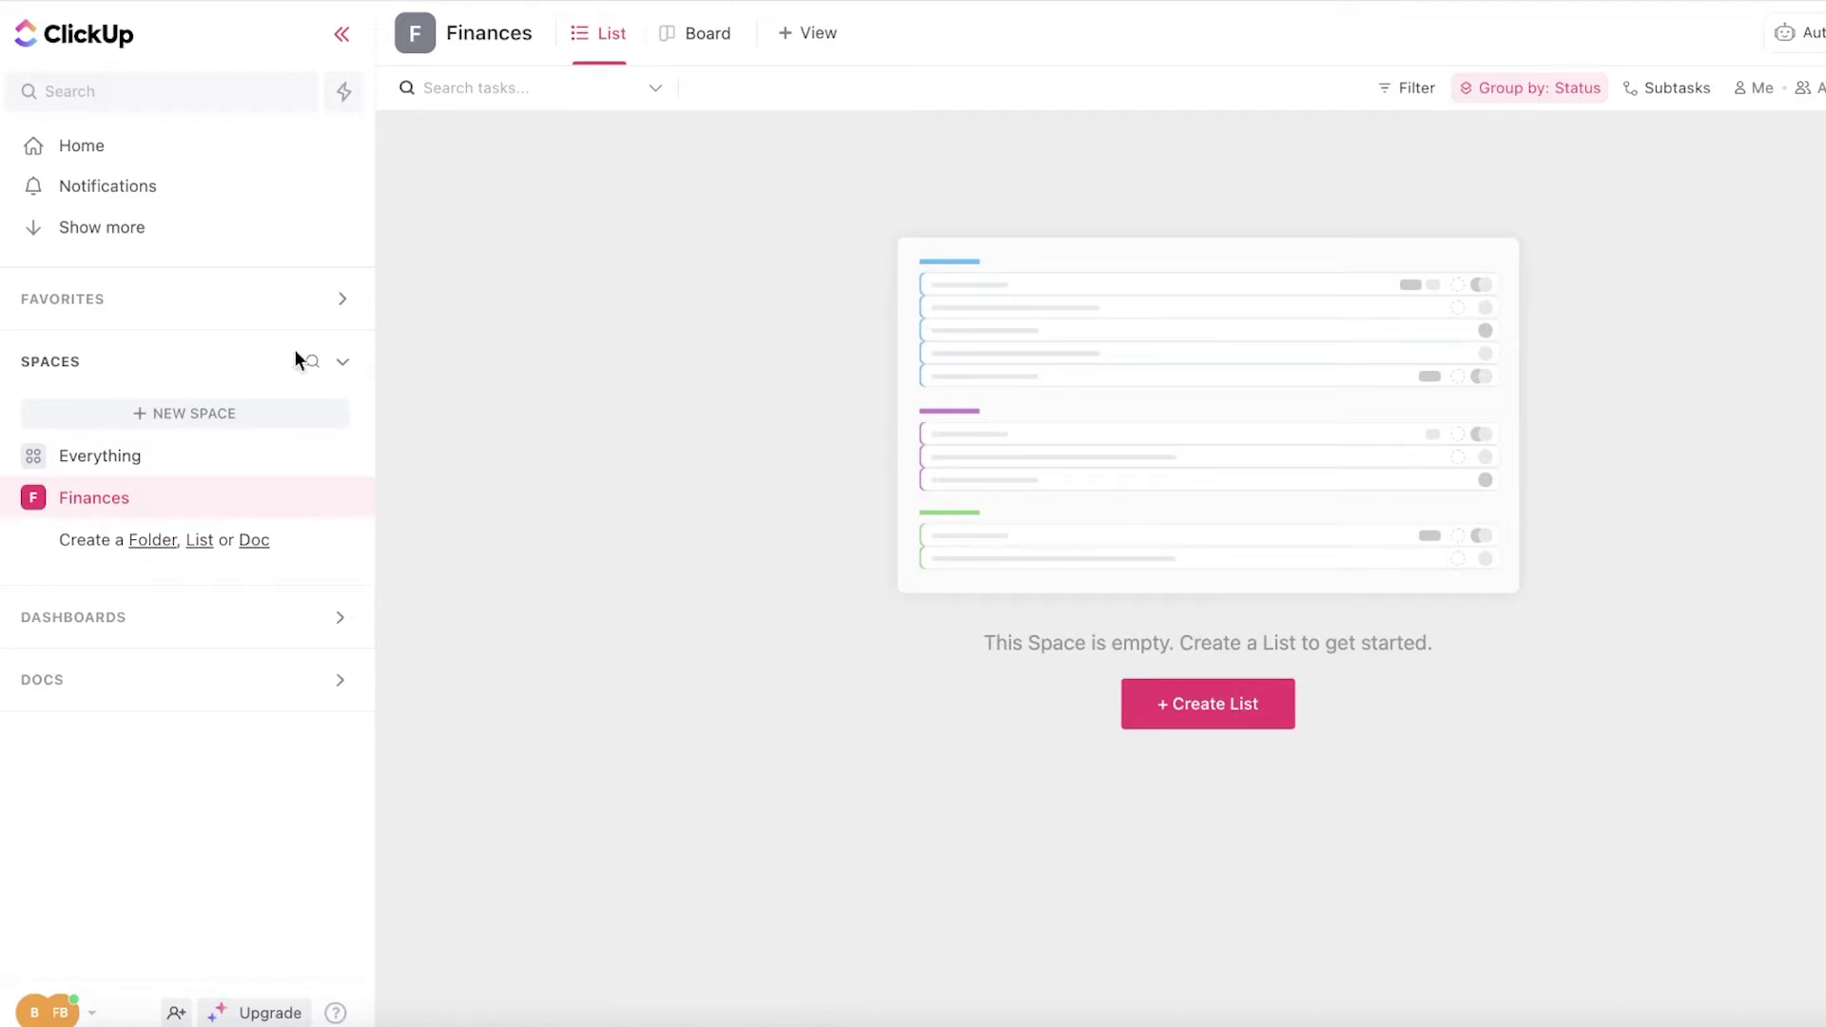
click(178, 418)
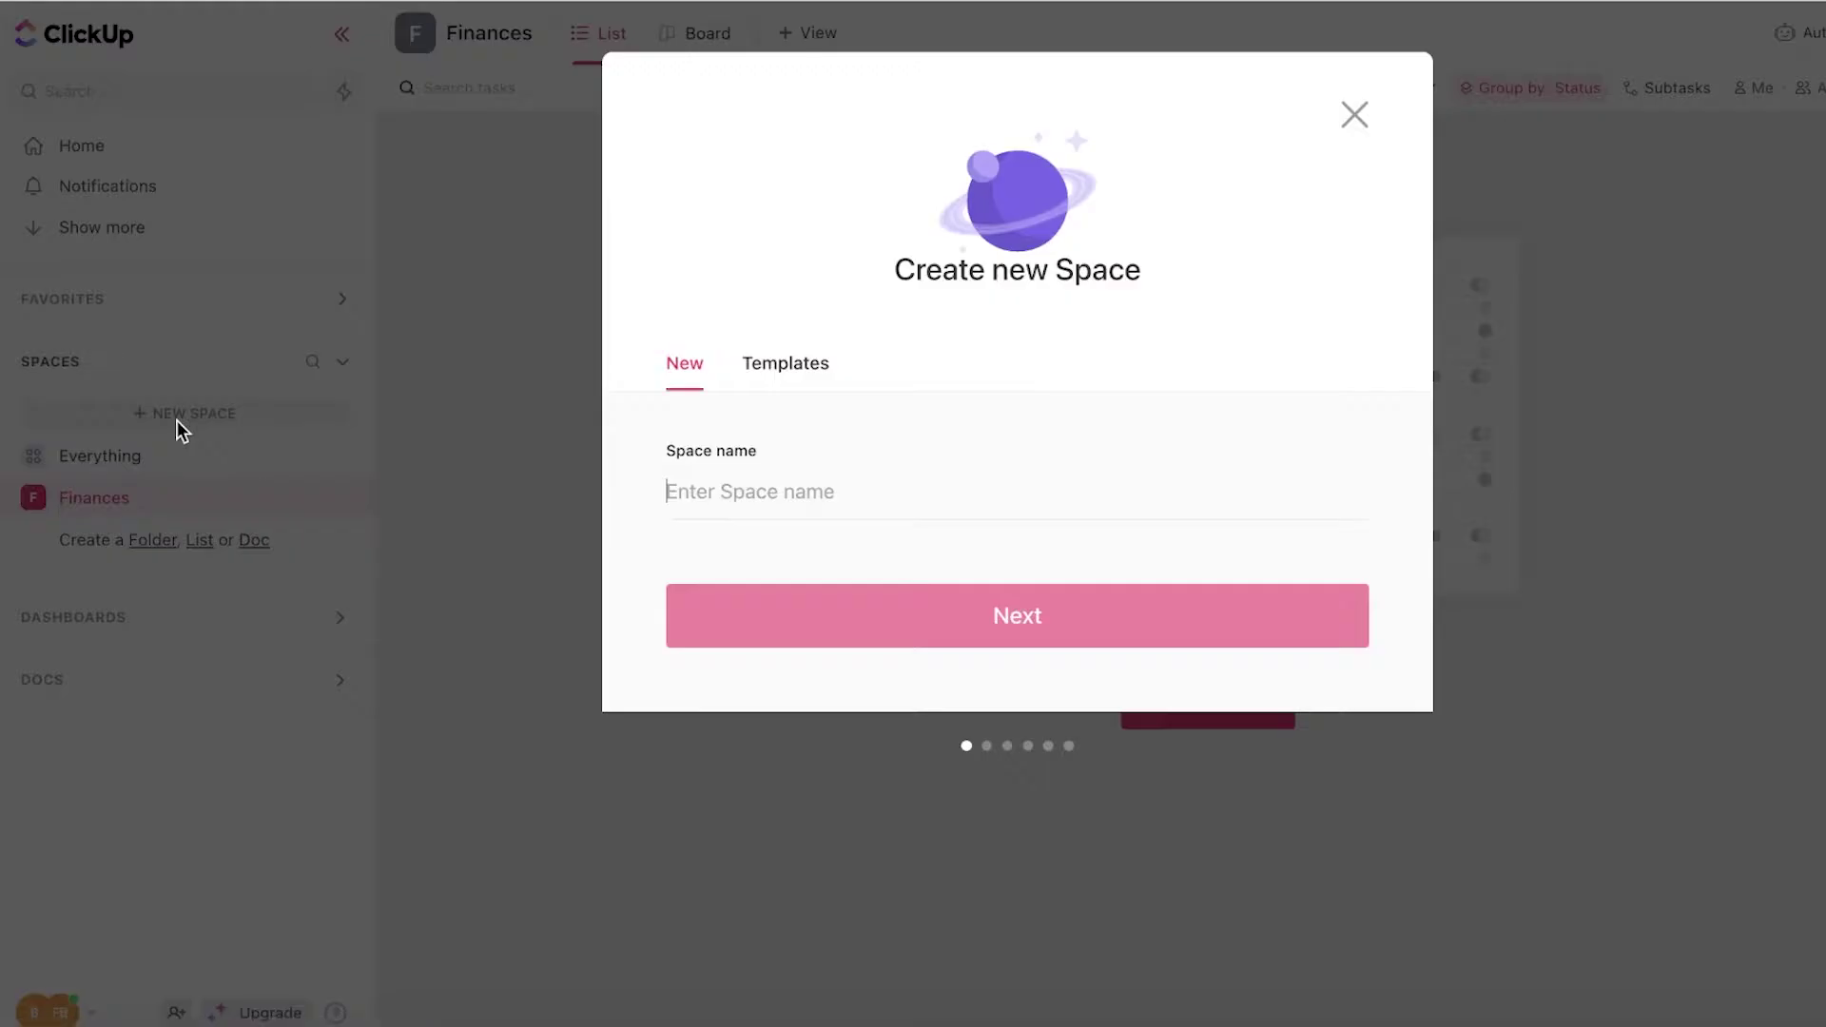
click(820, 373)
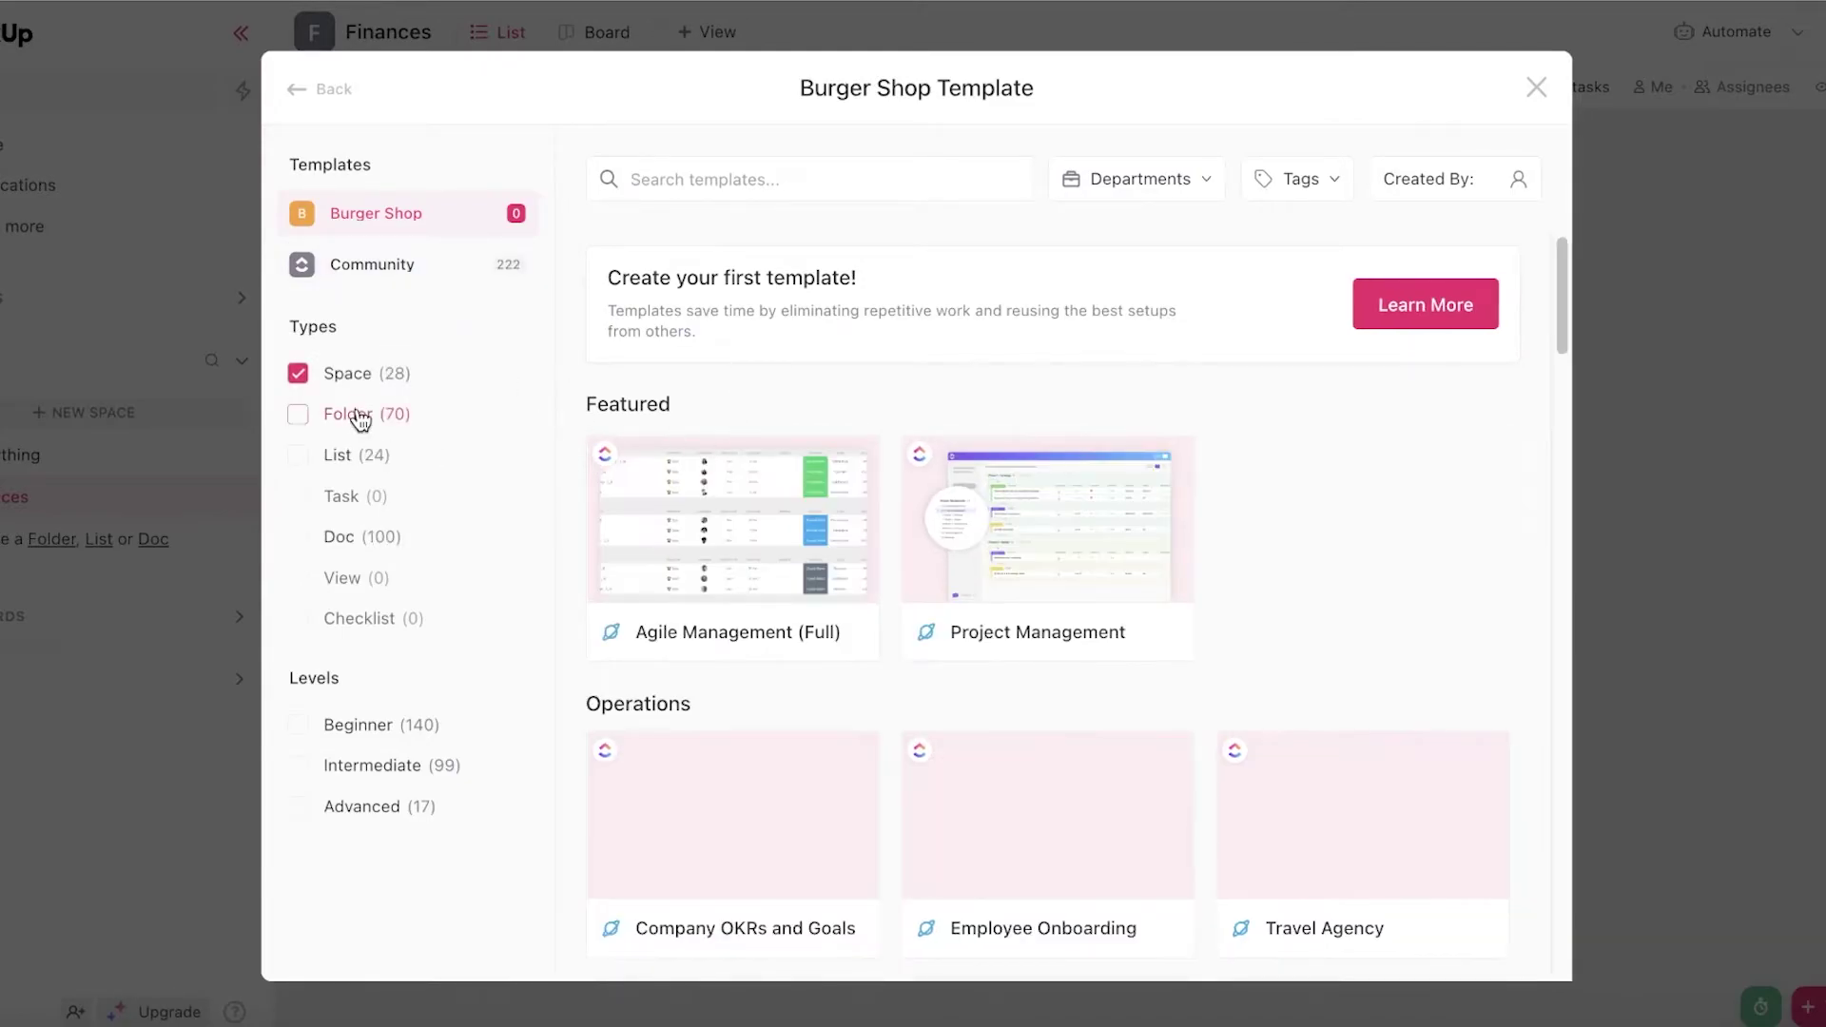
scroll(1326, 519, down, 10)
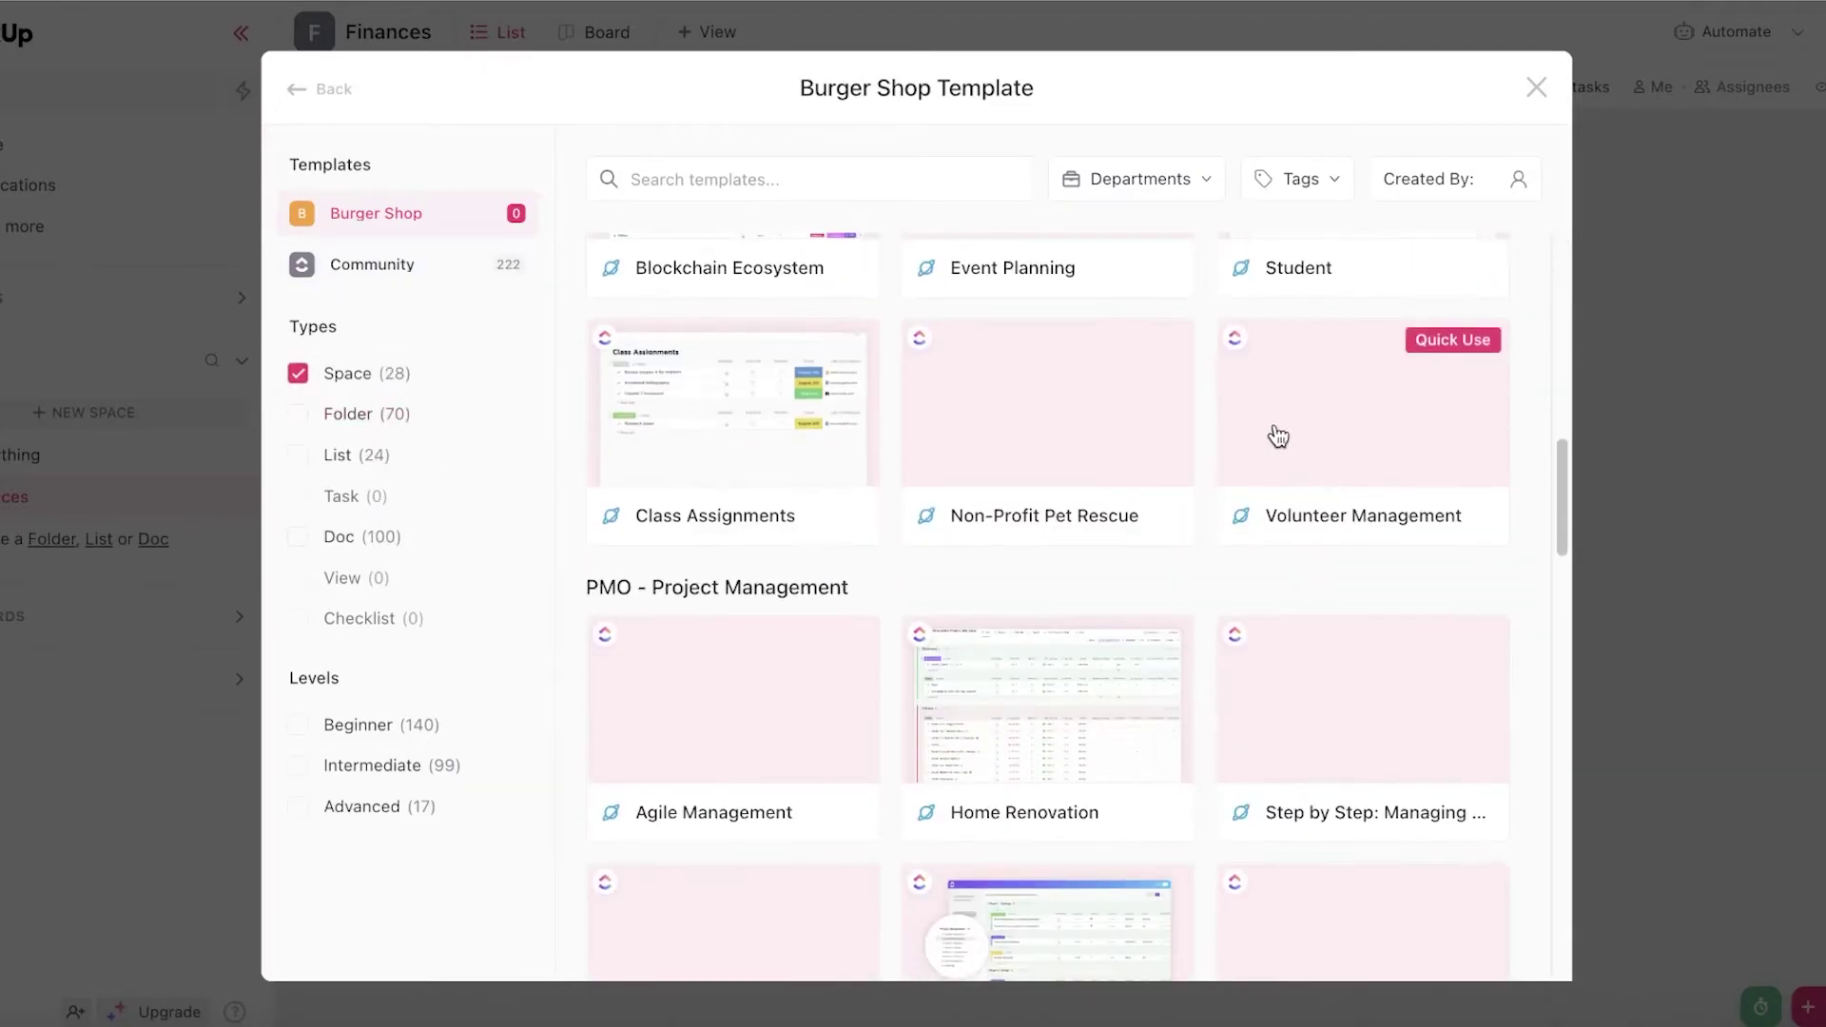
scroll(1278, 447, down, 8)
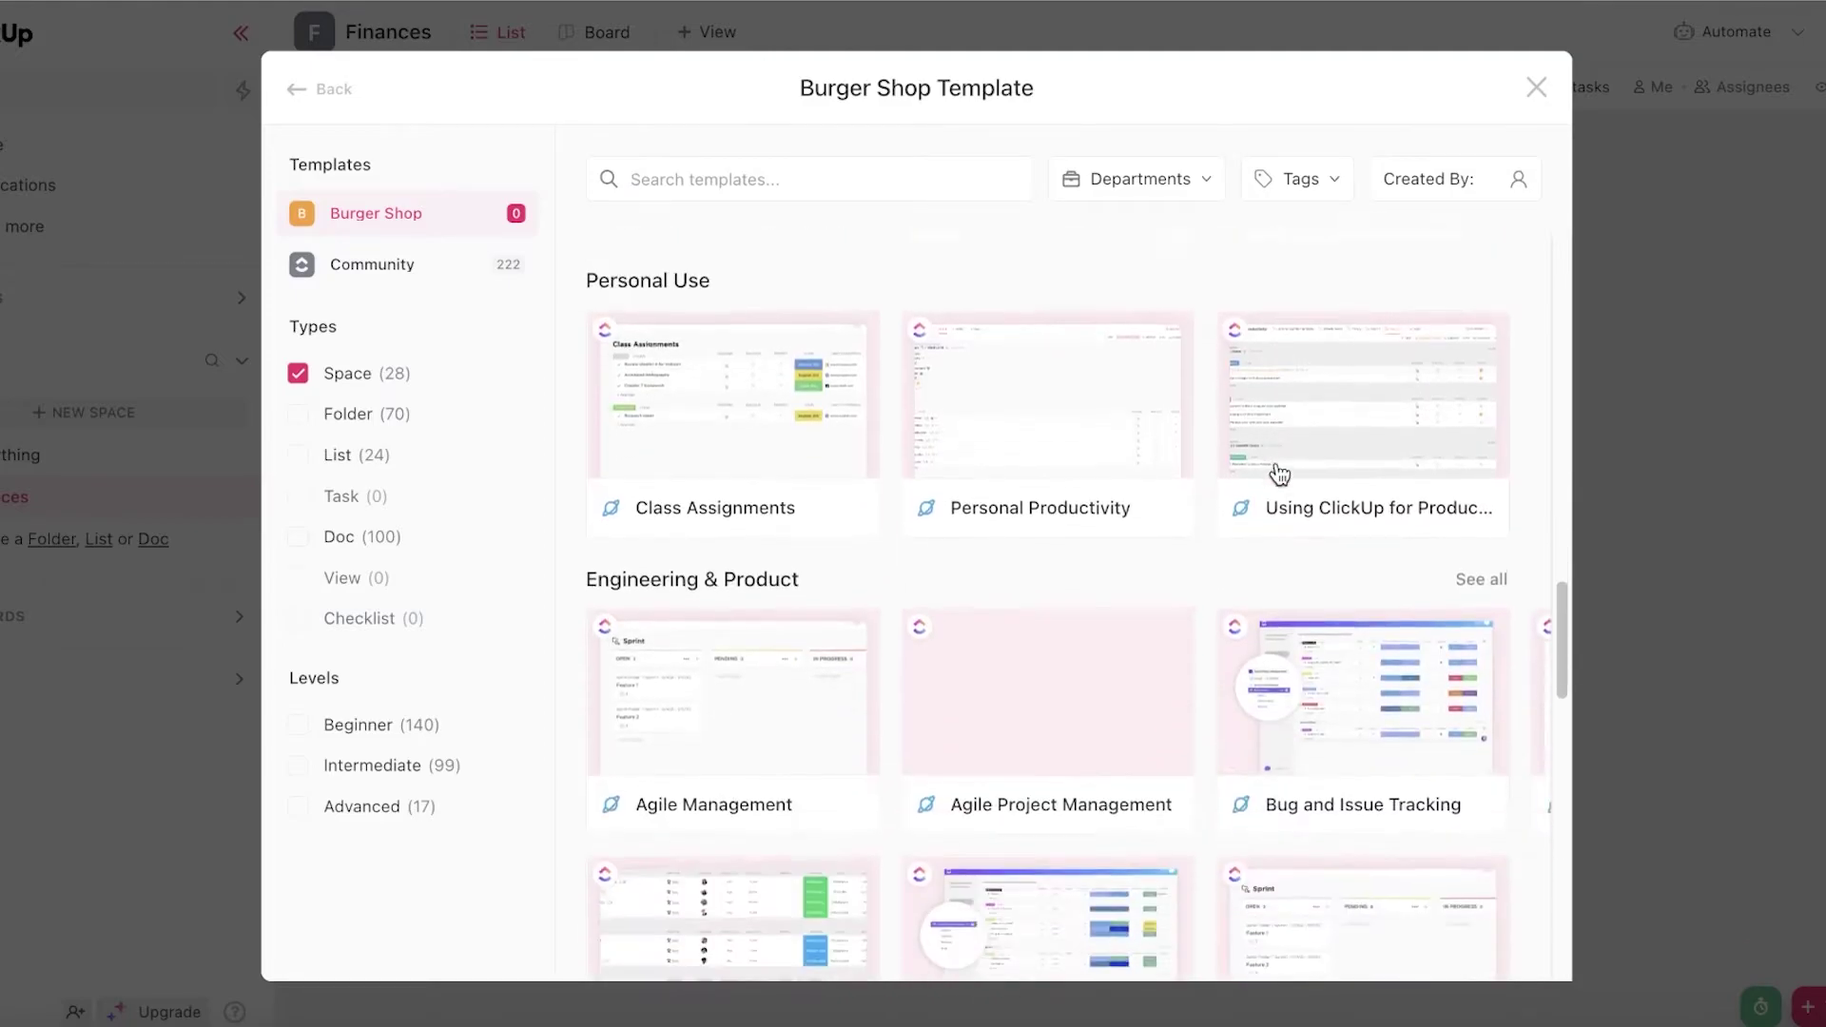
scroll(1280, 473, down, 10)
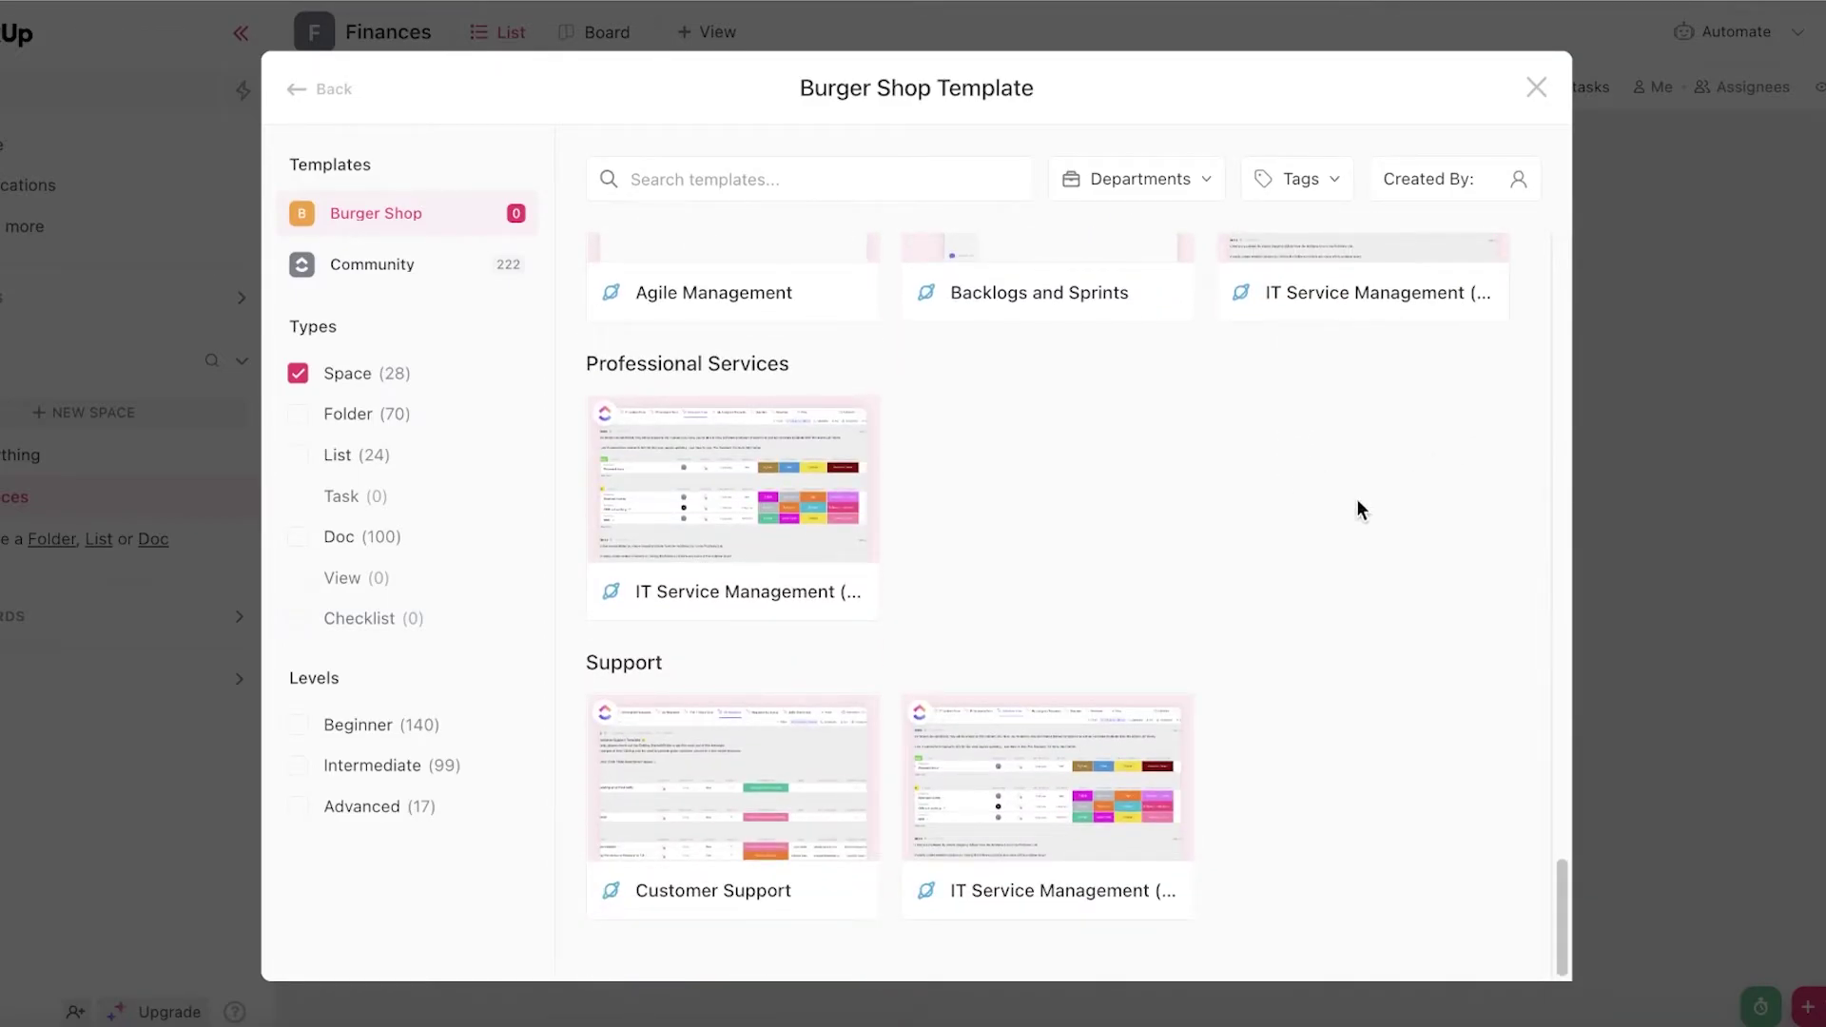
scroll(1121, 579, up, 15)
scroll(1094, 576, up, 10)
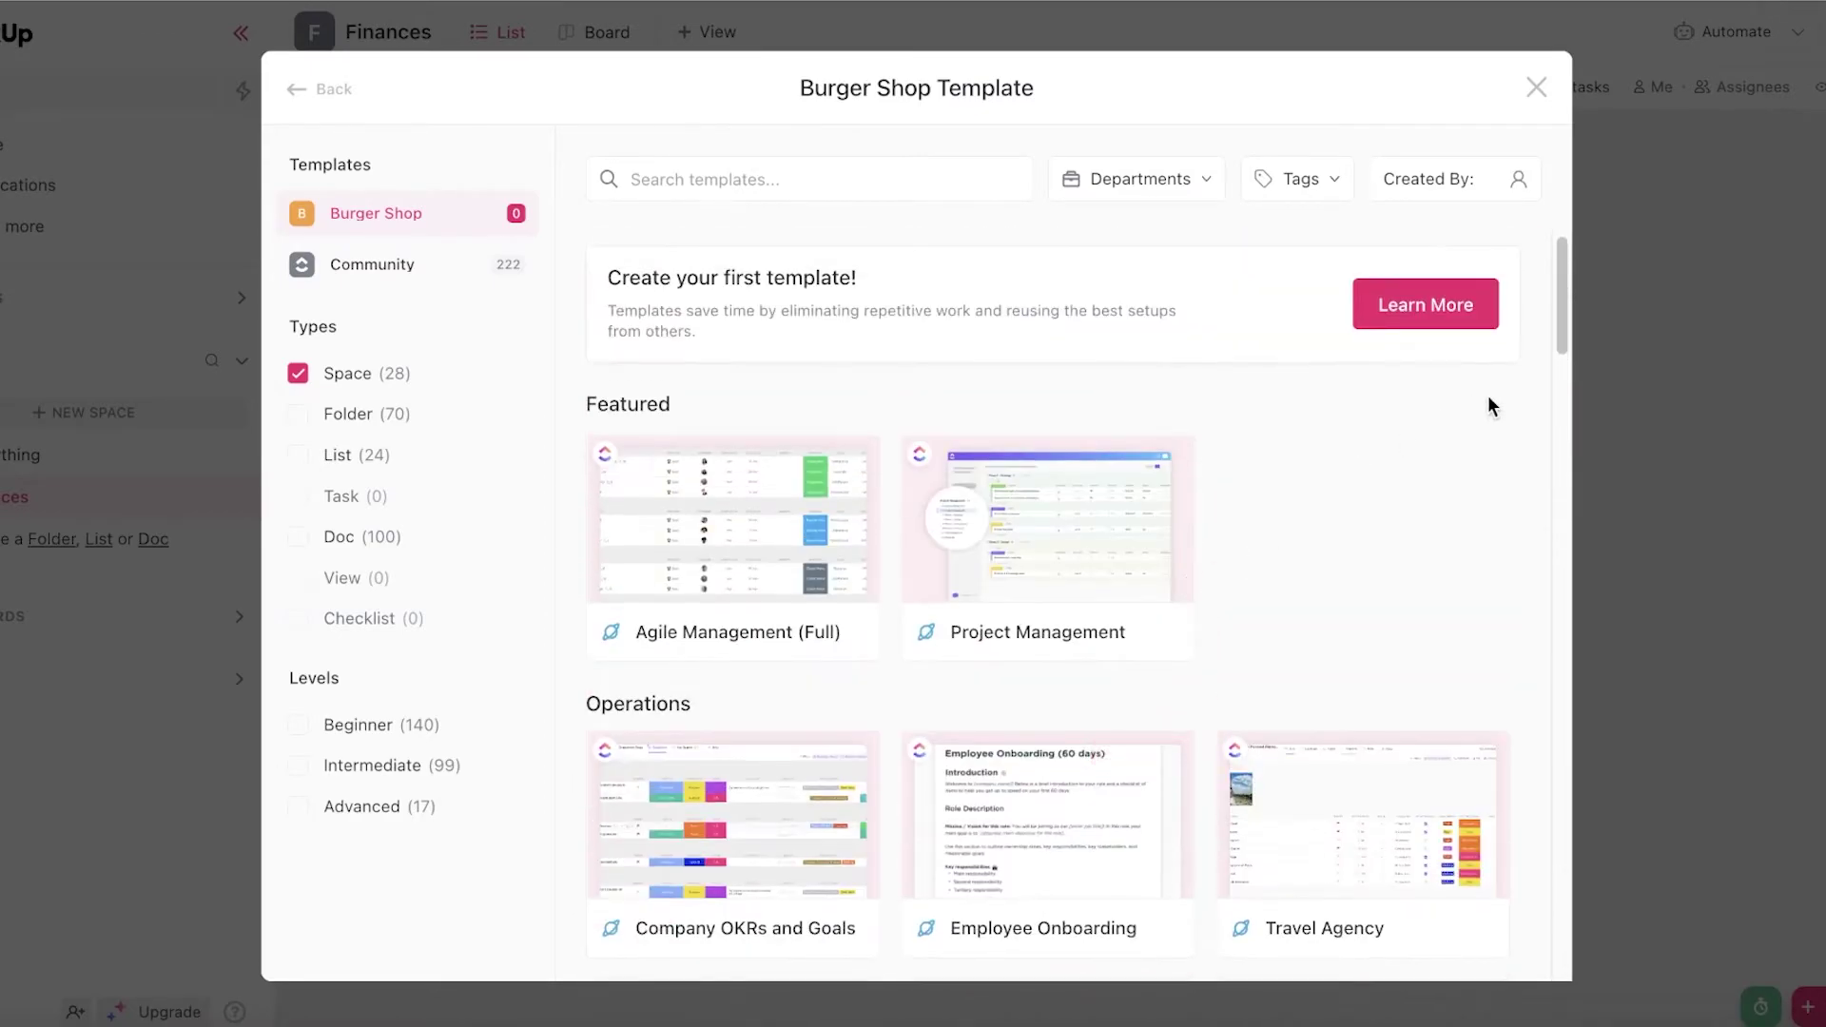
click(1537, 88)
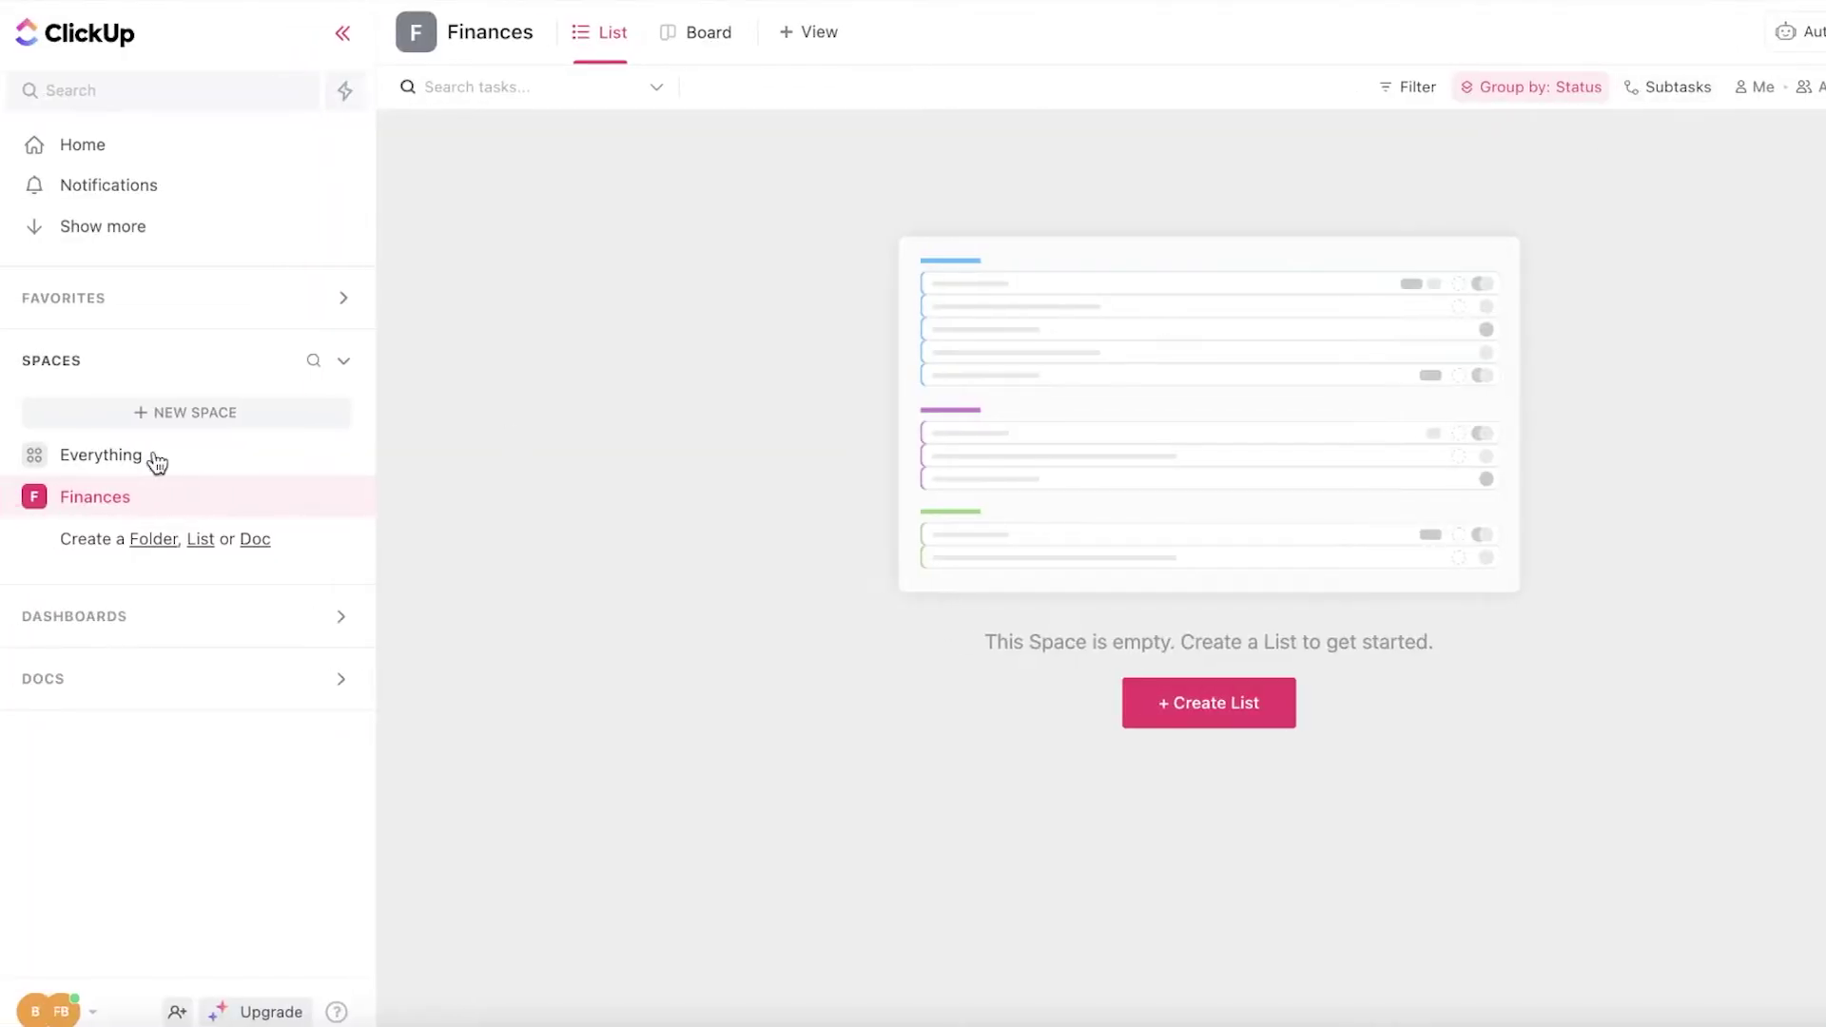
Start a new Space named Daily Tasks, shared with the Burger Shop Workspace and keeping the preset task statuses
click(162, 419)
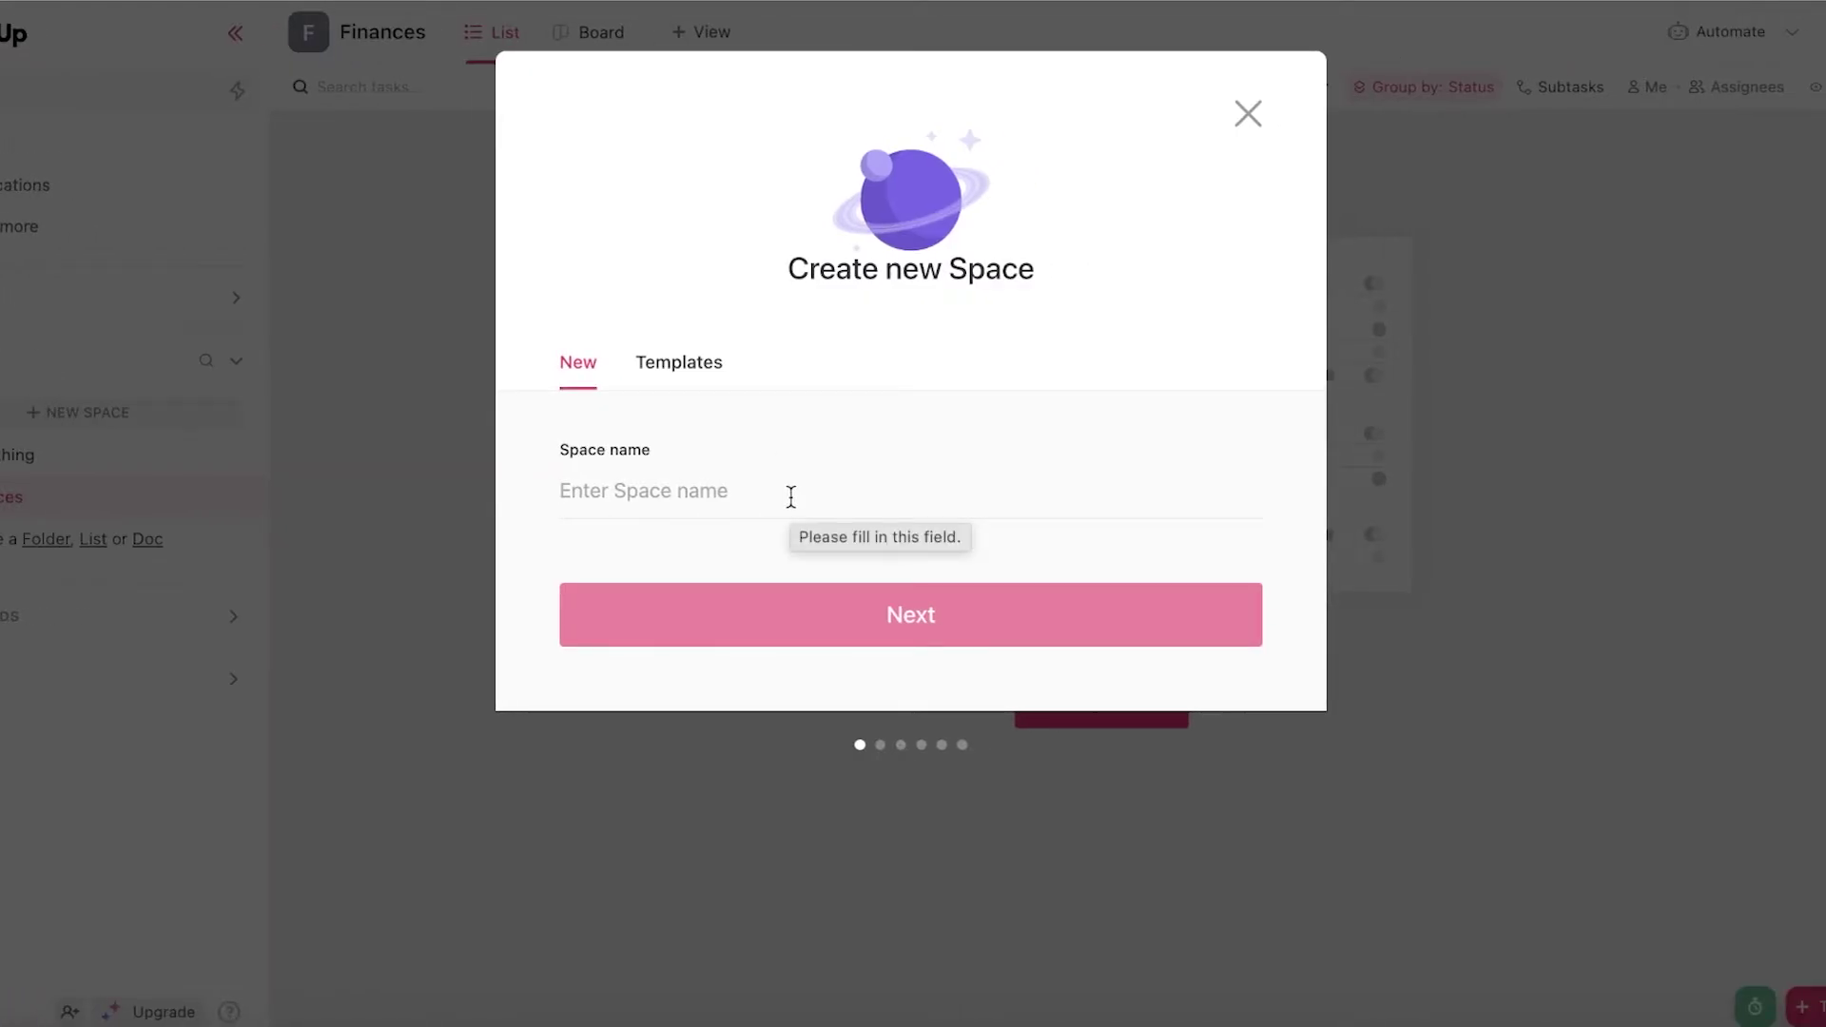
click(966, 632)
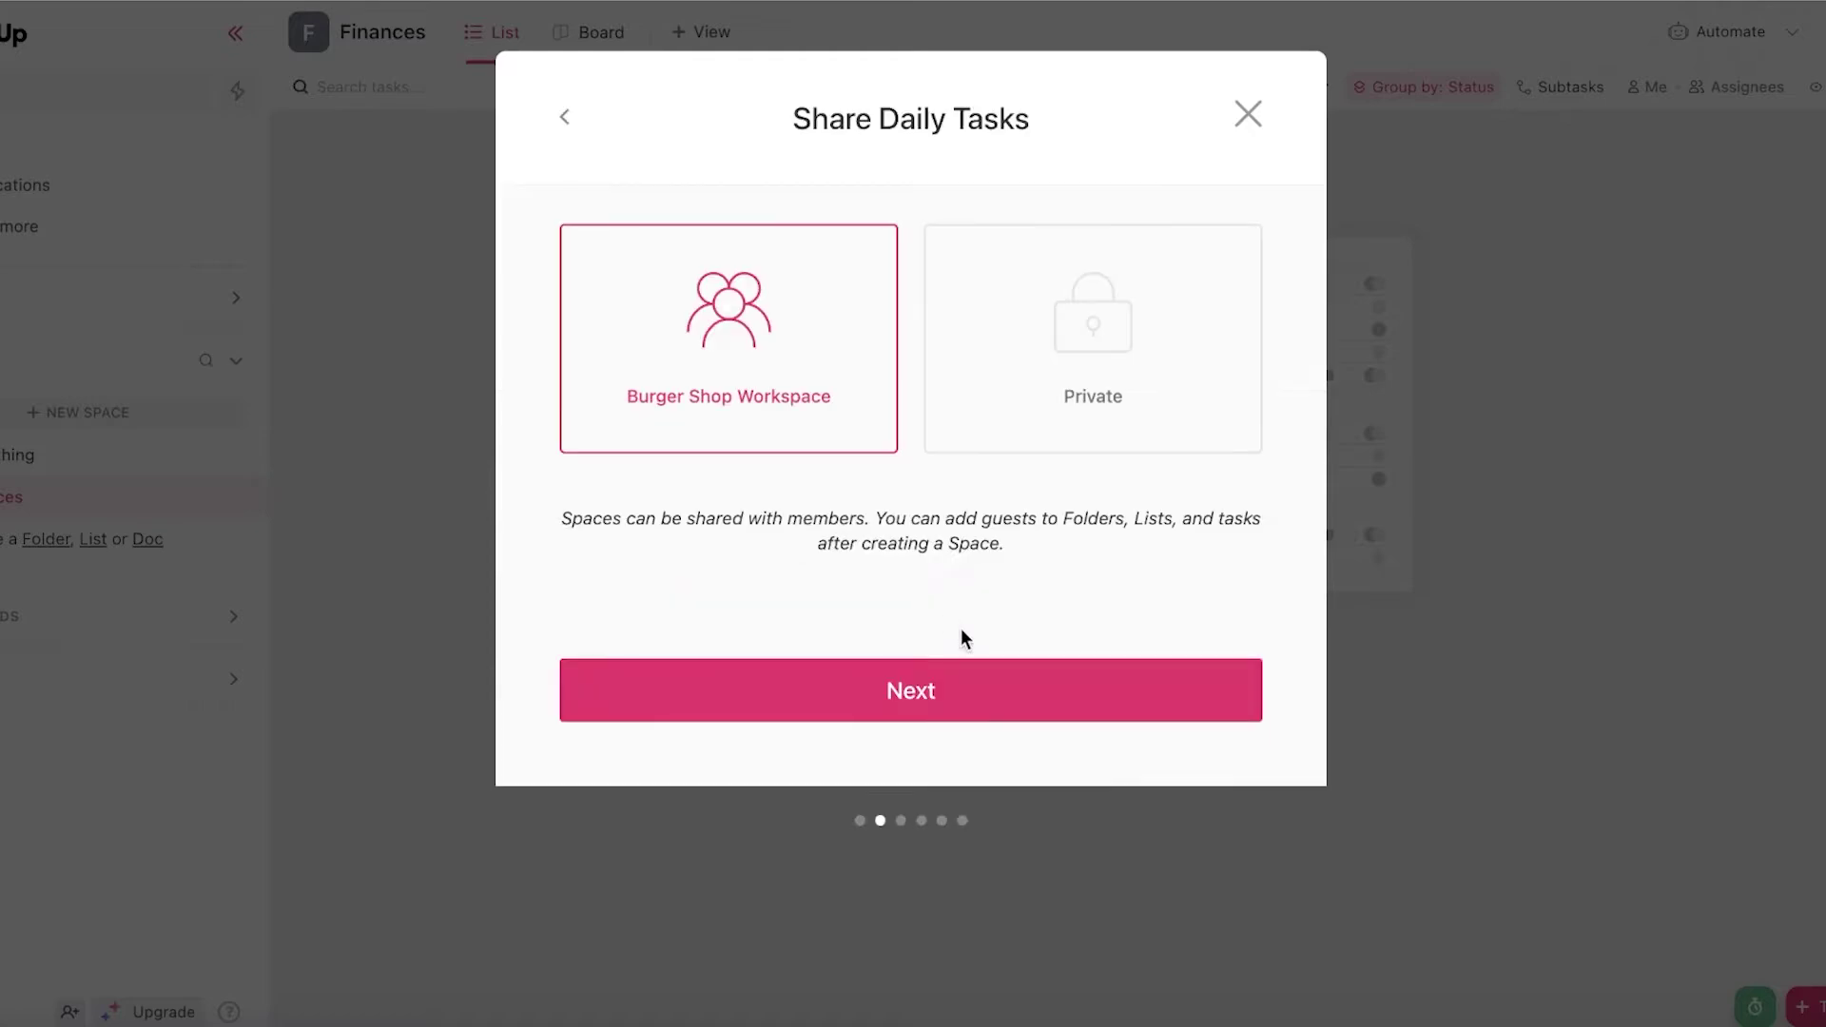
click(1003, 688)
click(1002, 689)
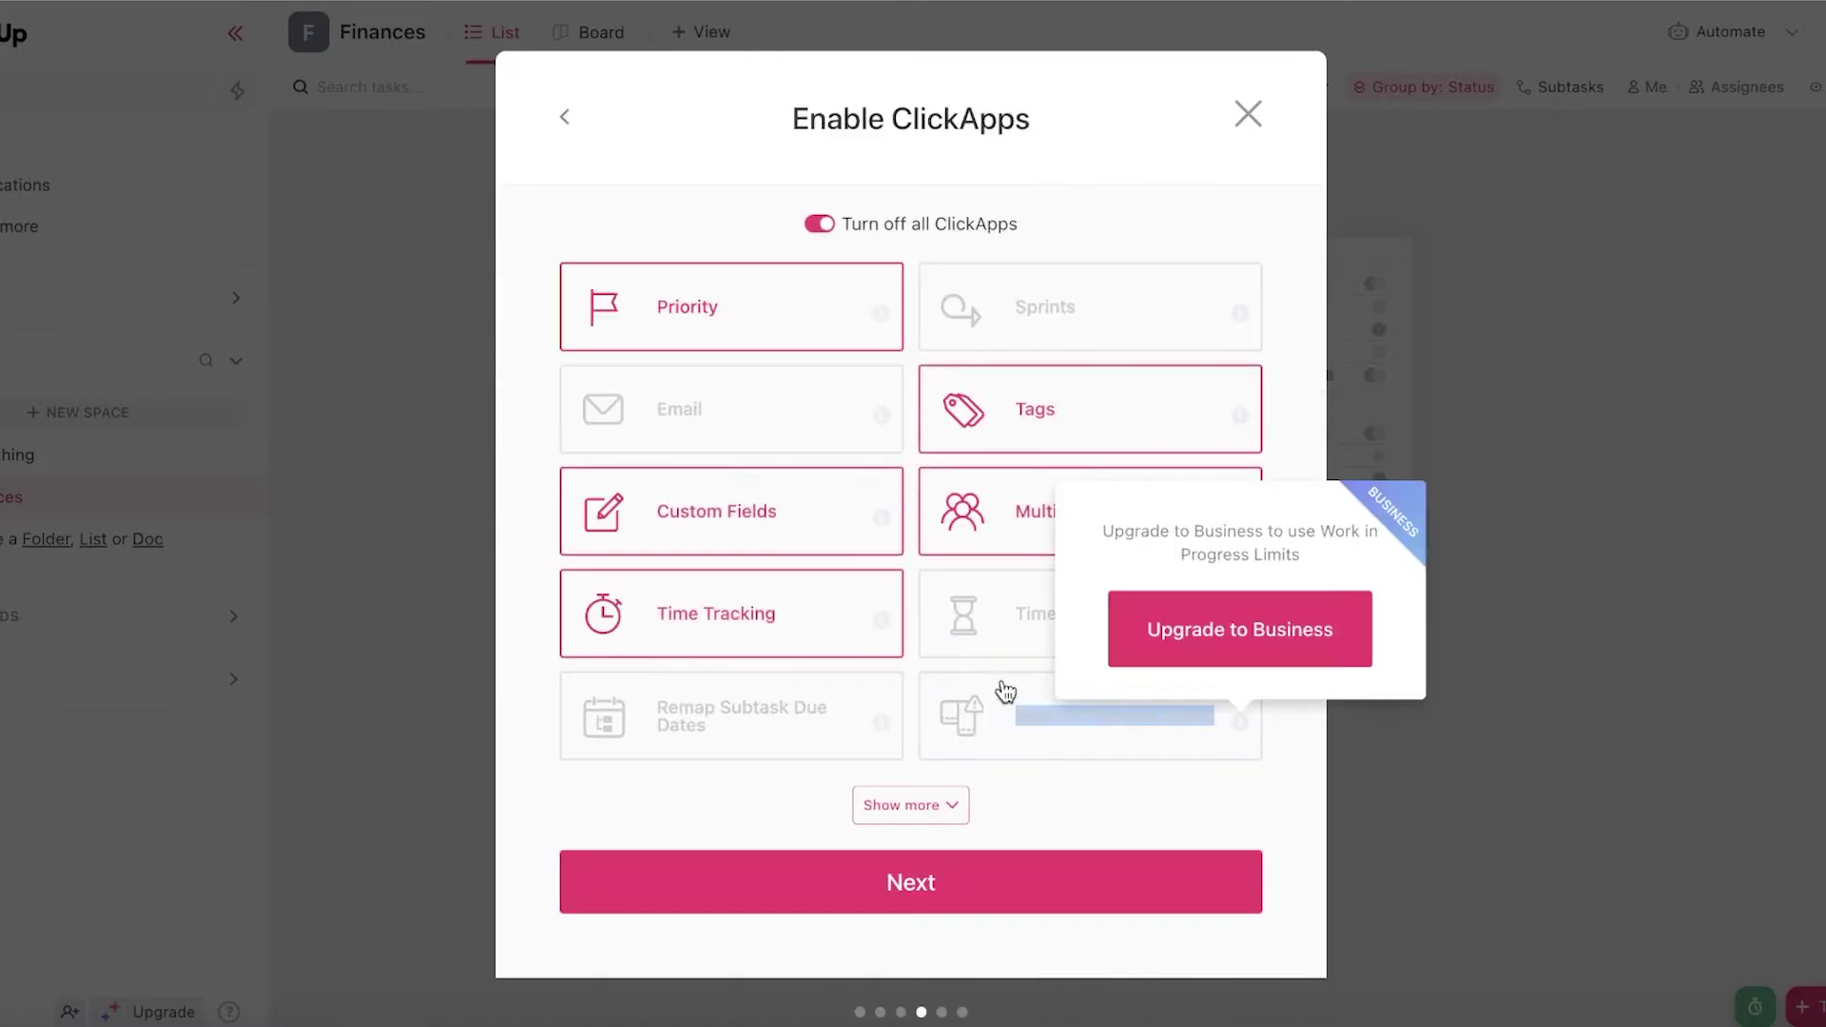
Turn off the Time Tracking ClickApp for the new Space and keep the List and Board views
click(728, 605)
click(734, 613)
click(815, 590)
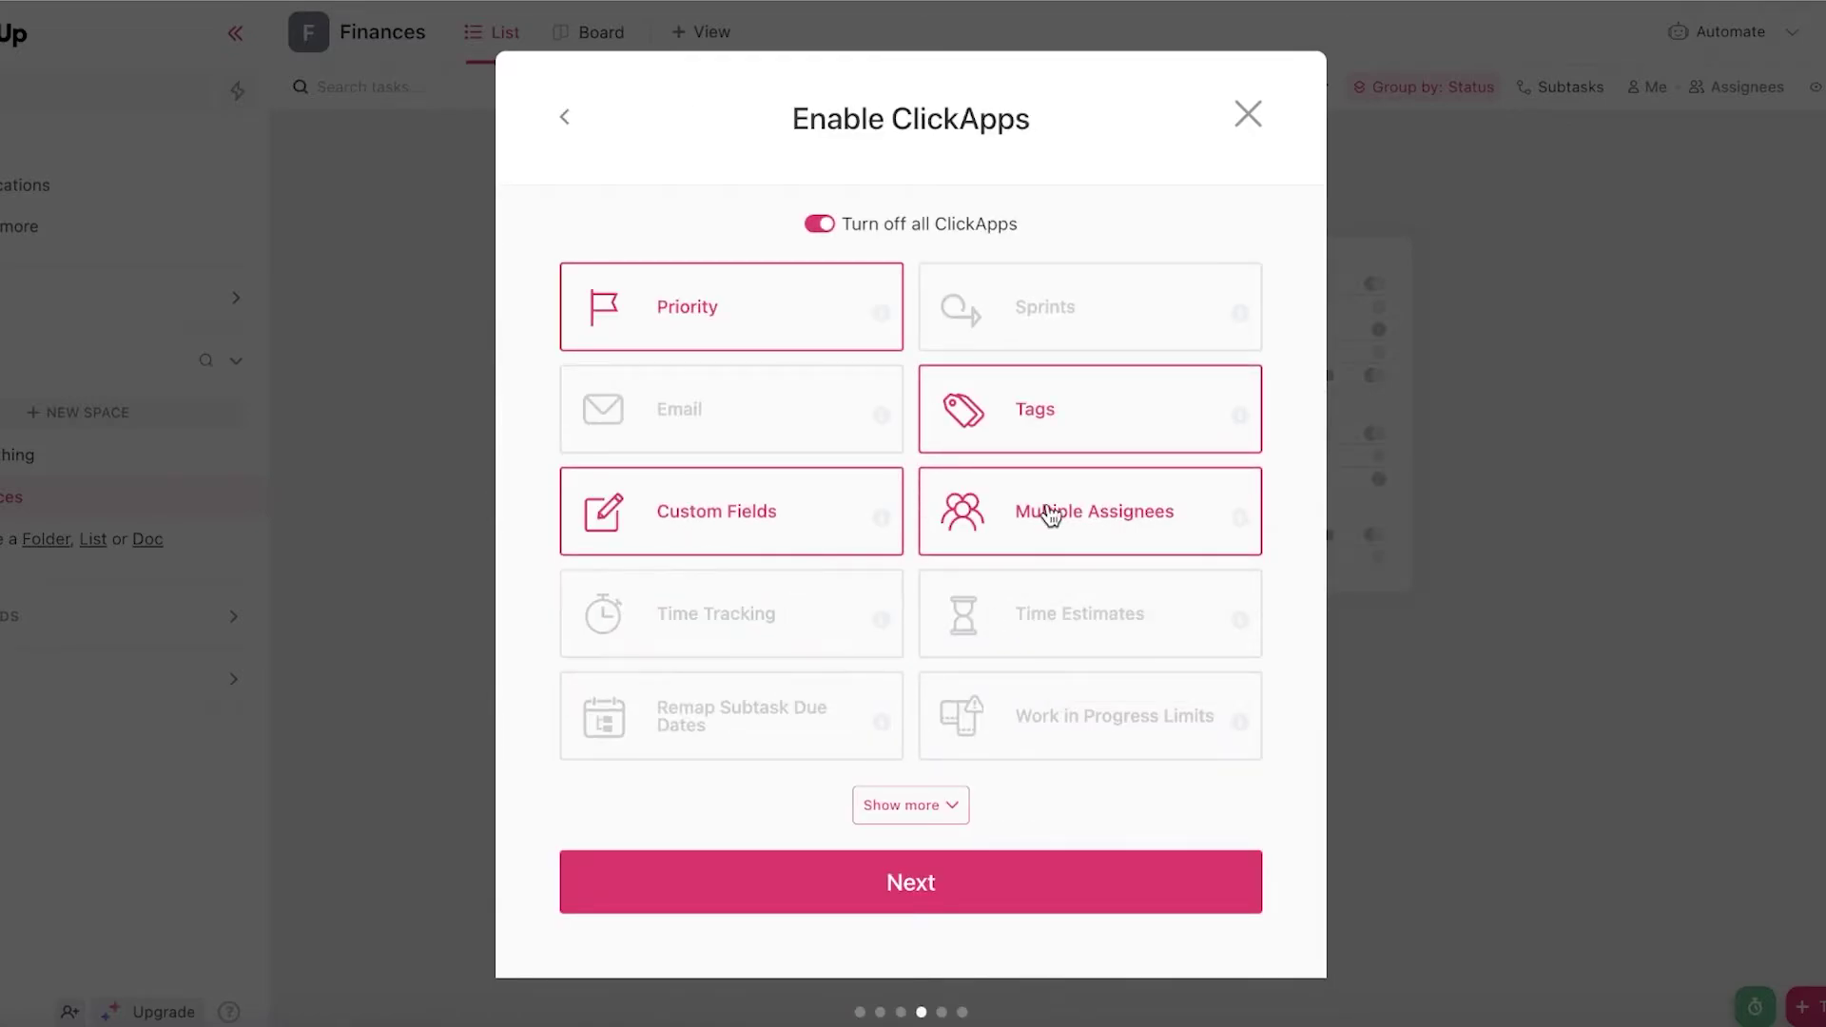
click(954, 911)
click(965, 886)
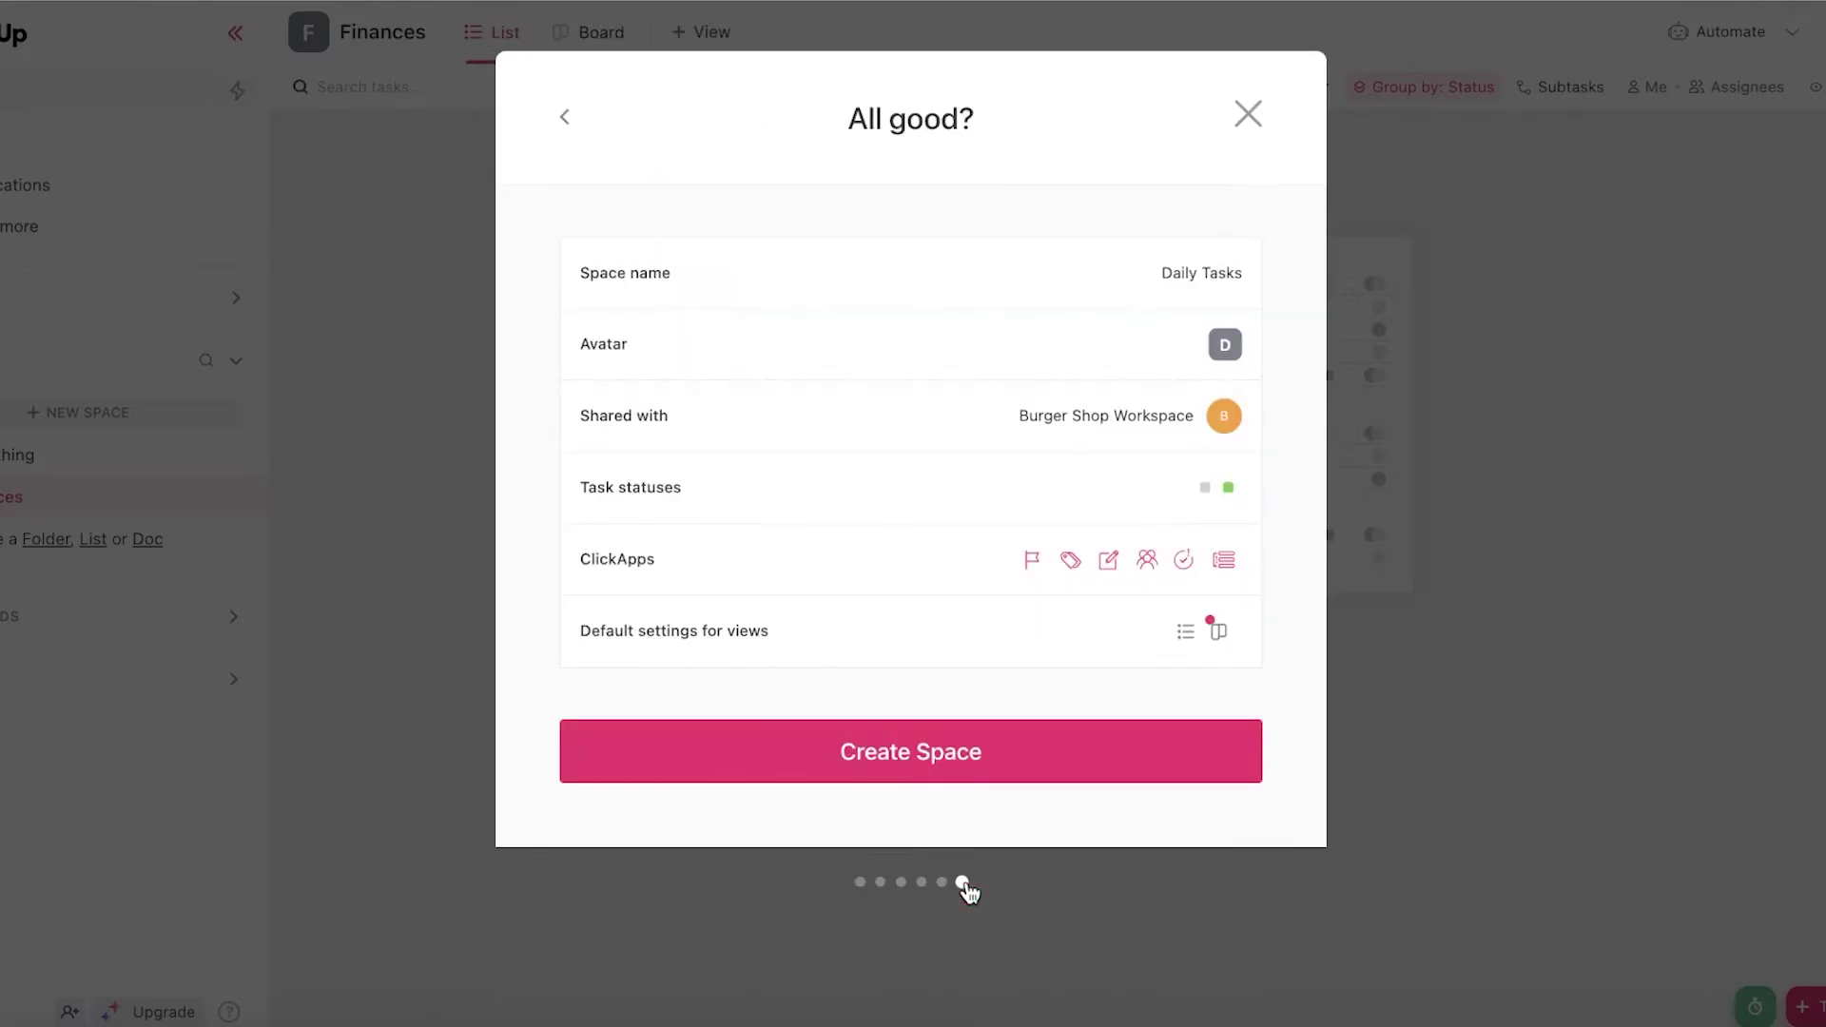
Set the Daily Tasks avatar color to green and create the Space
click(1186, 350)
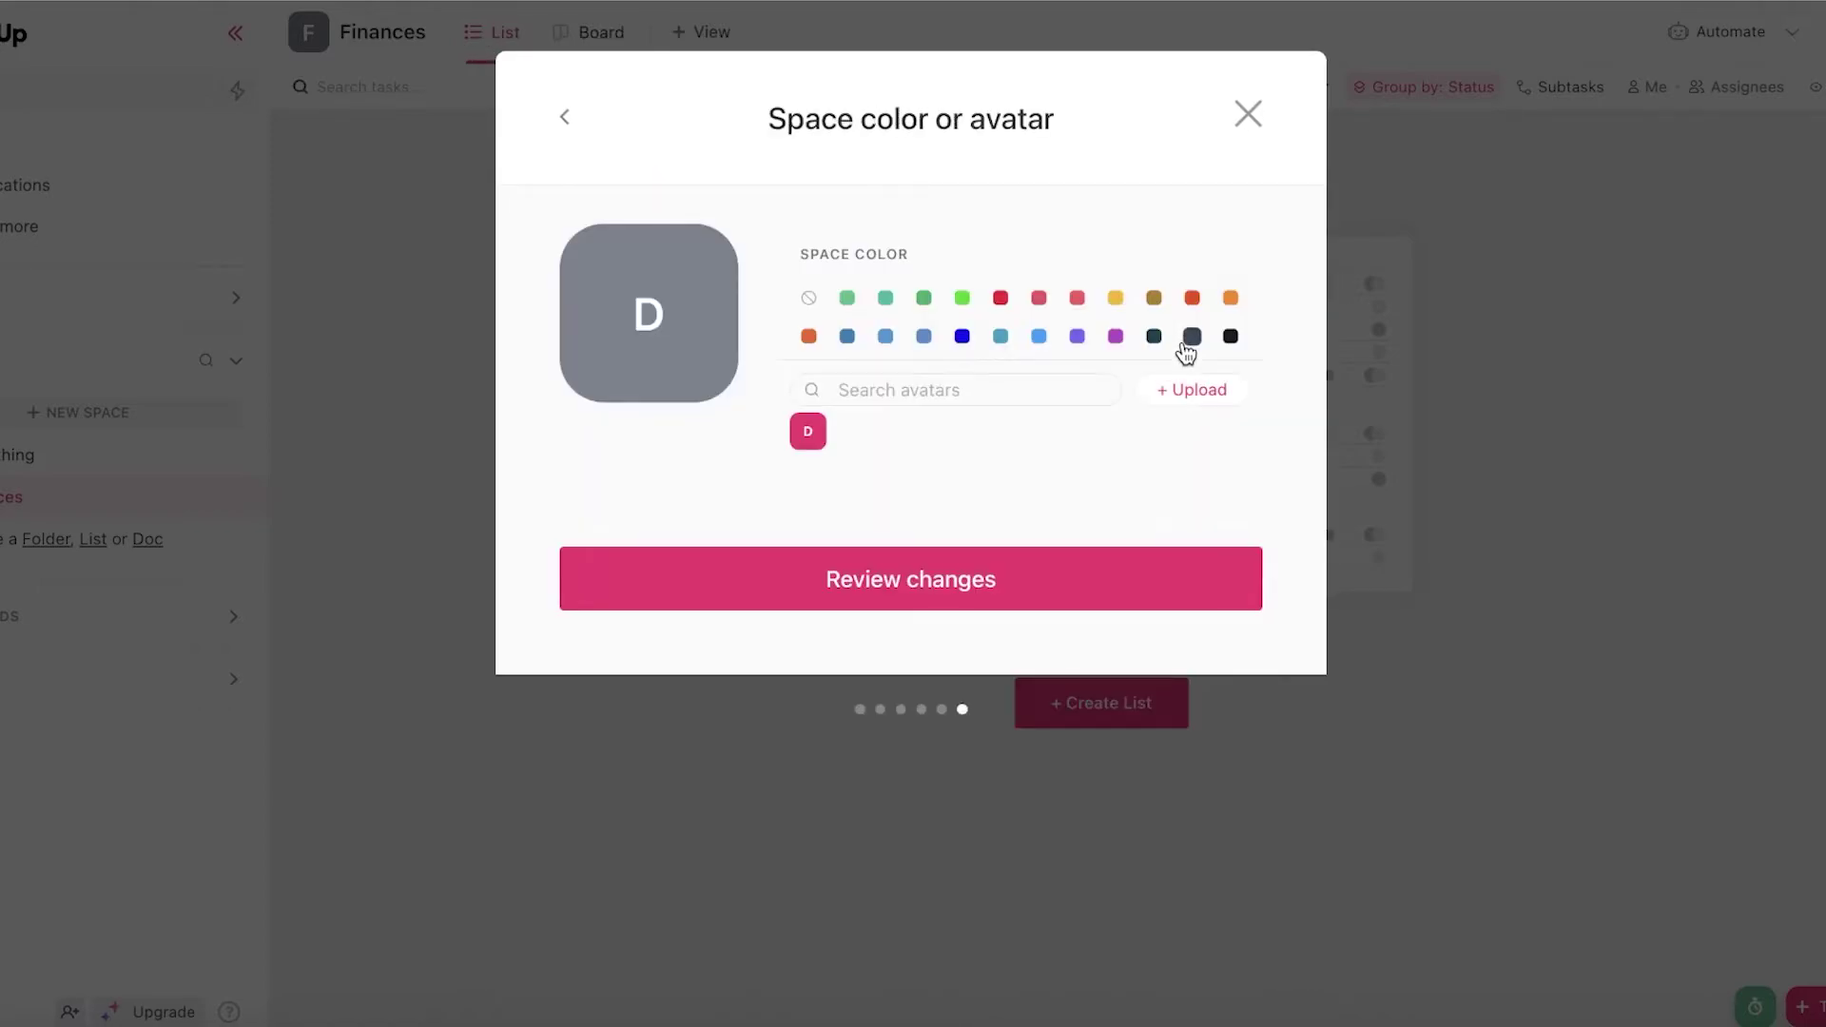
click(934, 692)
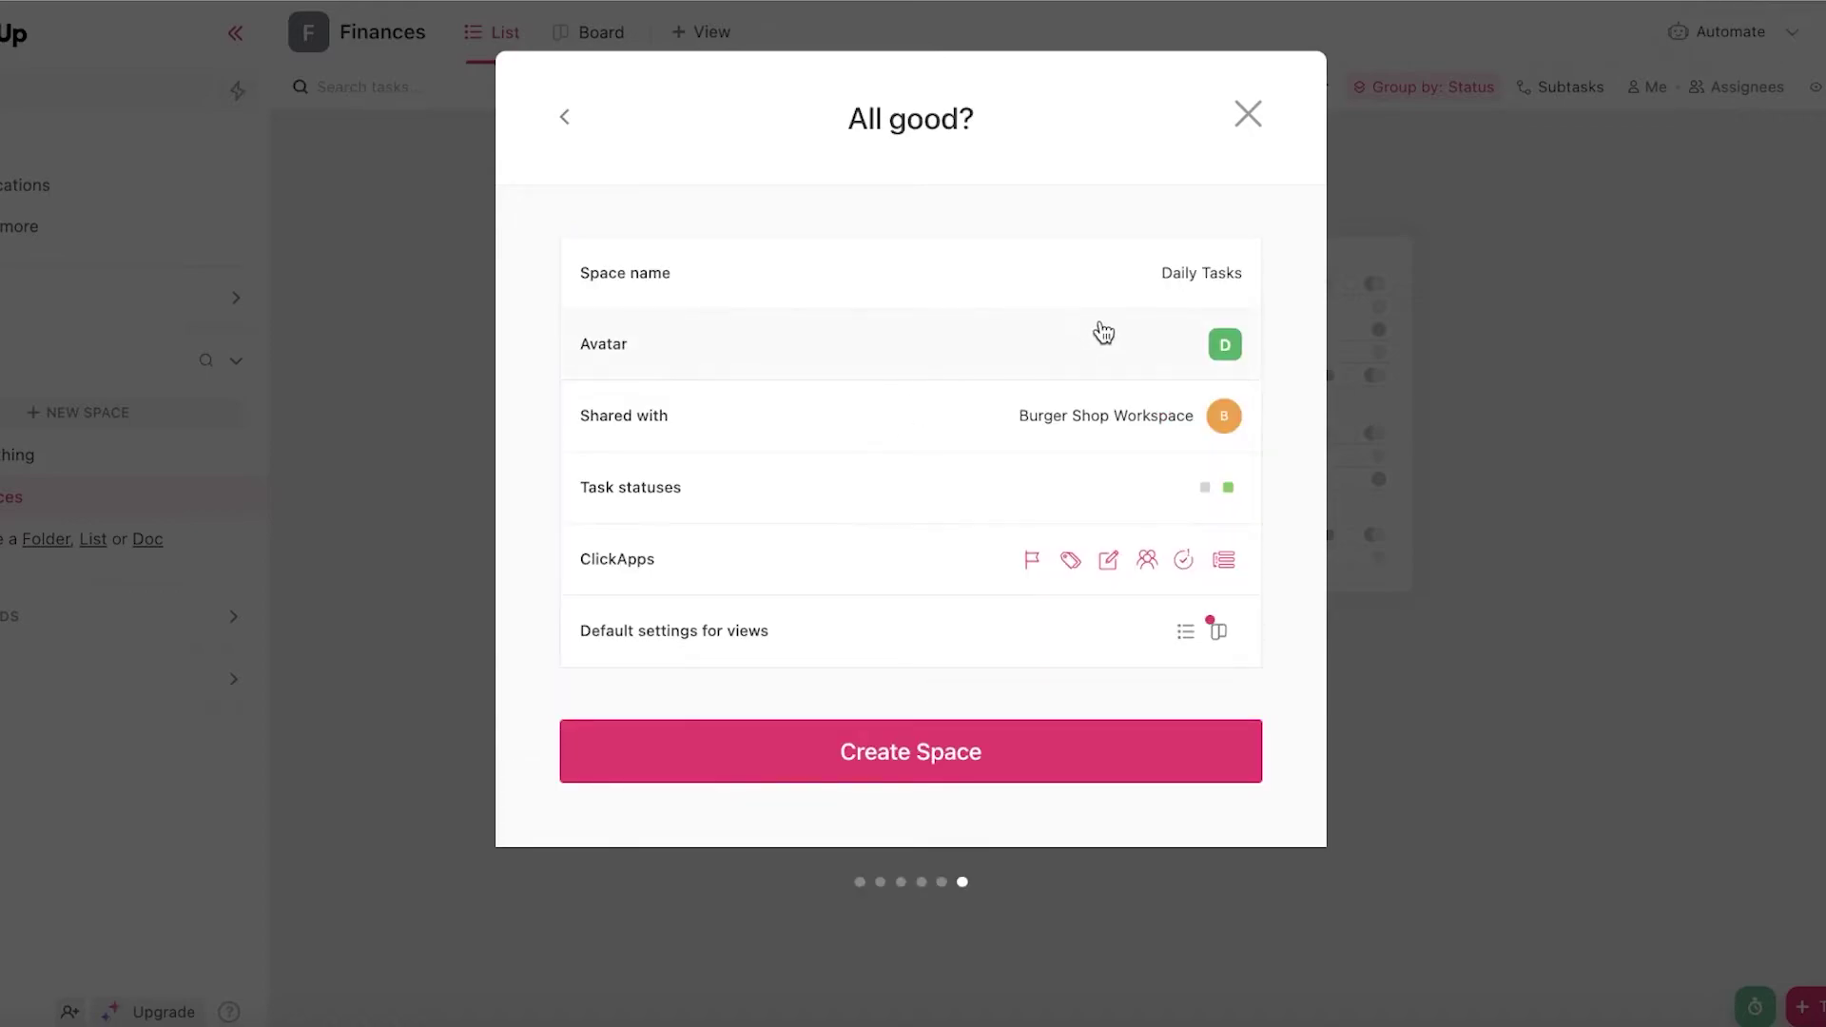
click(1093, 748)
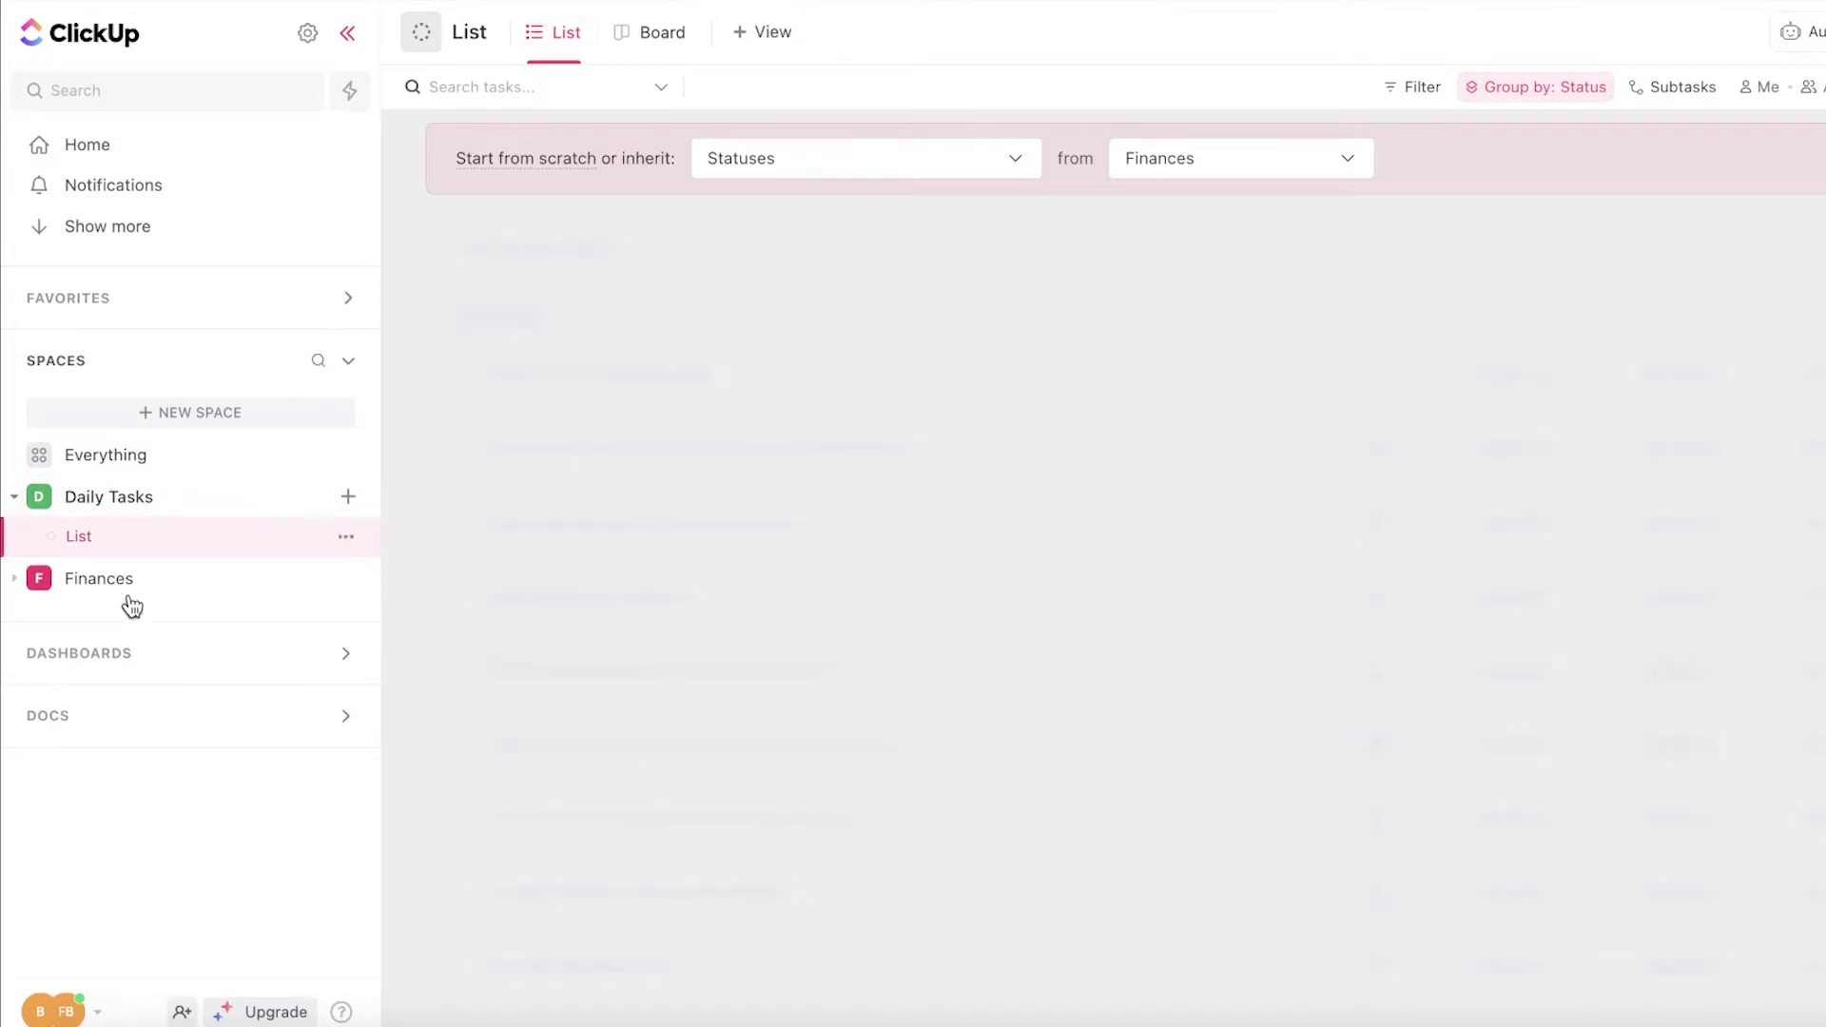
View the Daily Tasks Space and the contents of the Daily Tasks and Finances Spaces
click(88, 502)
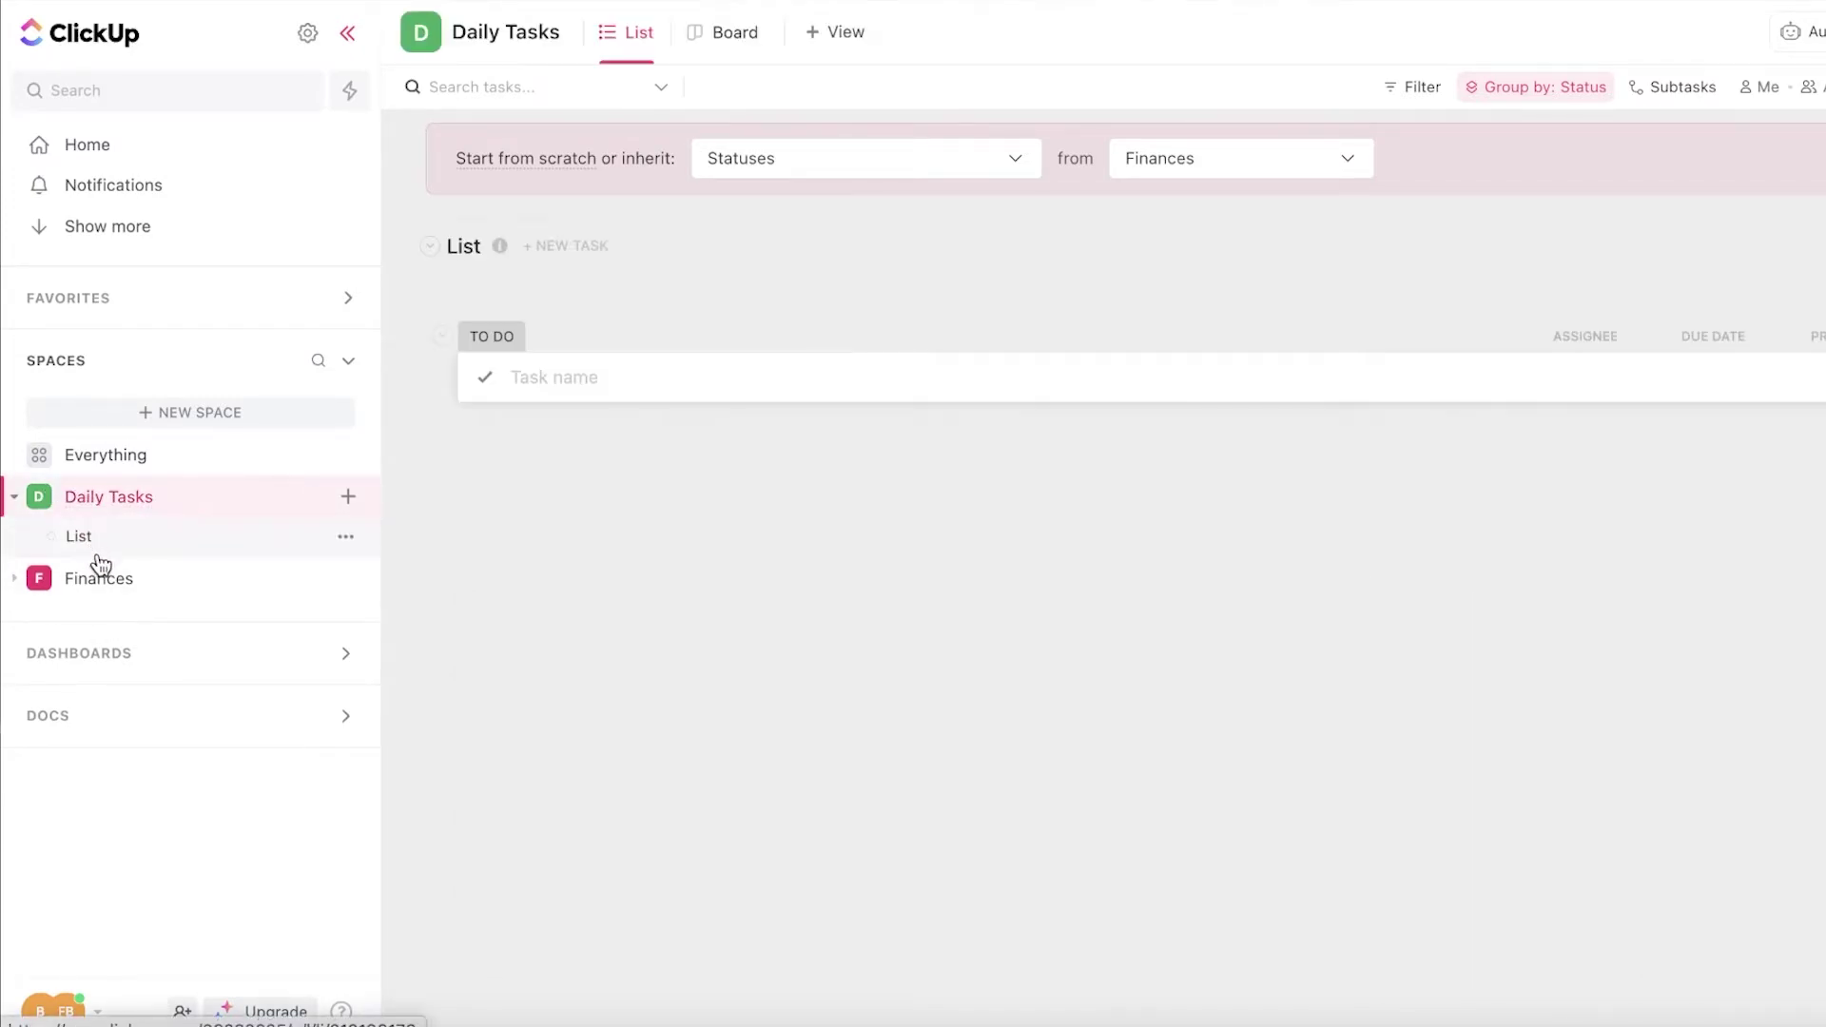
click(100, 575)
click(245, 502)
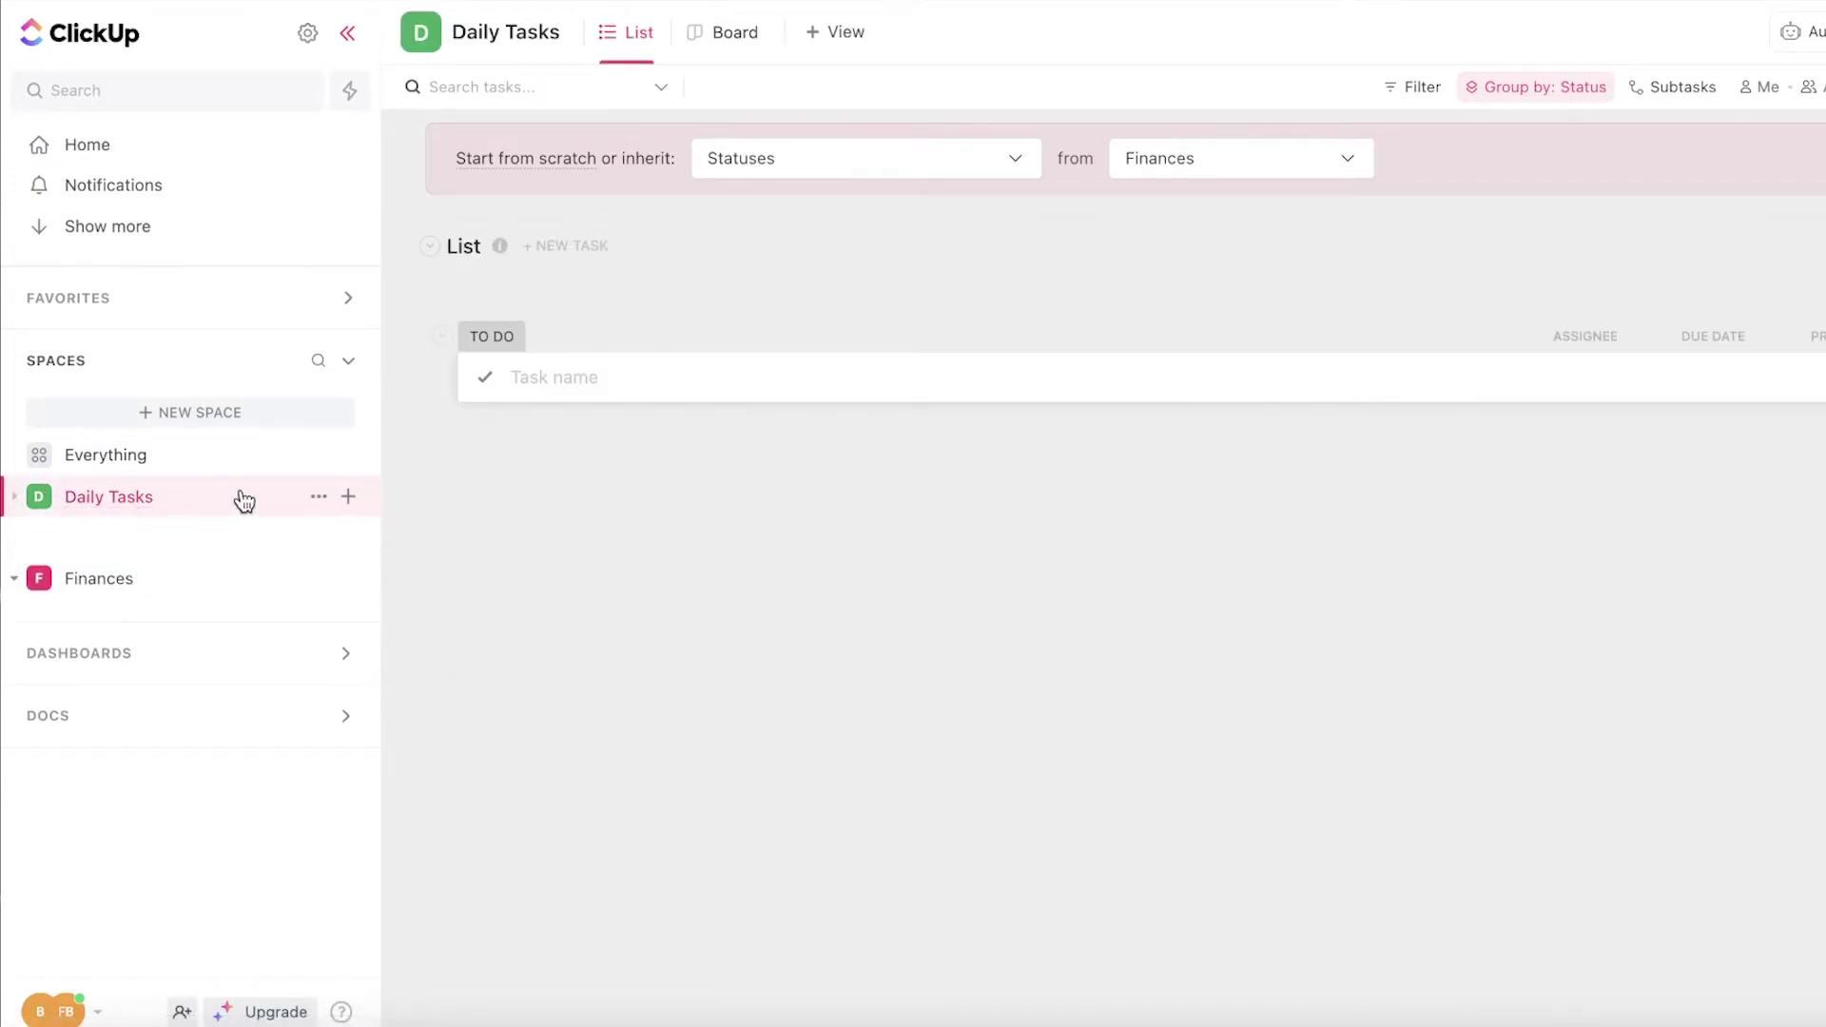
Rename the default List in the Daily Tasks Space as Cleaning Chorus
click(87, 534)
click(347, 537)
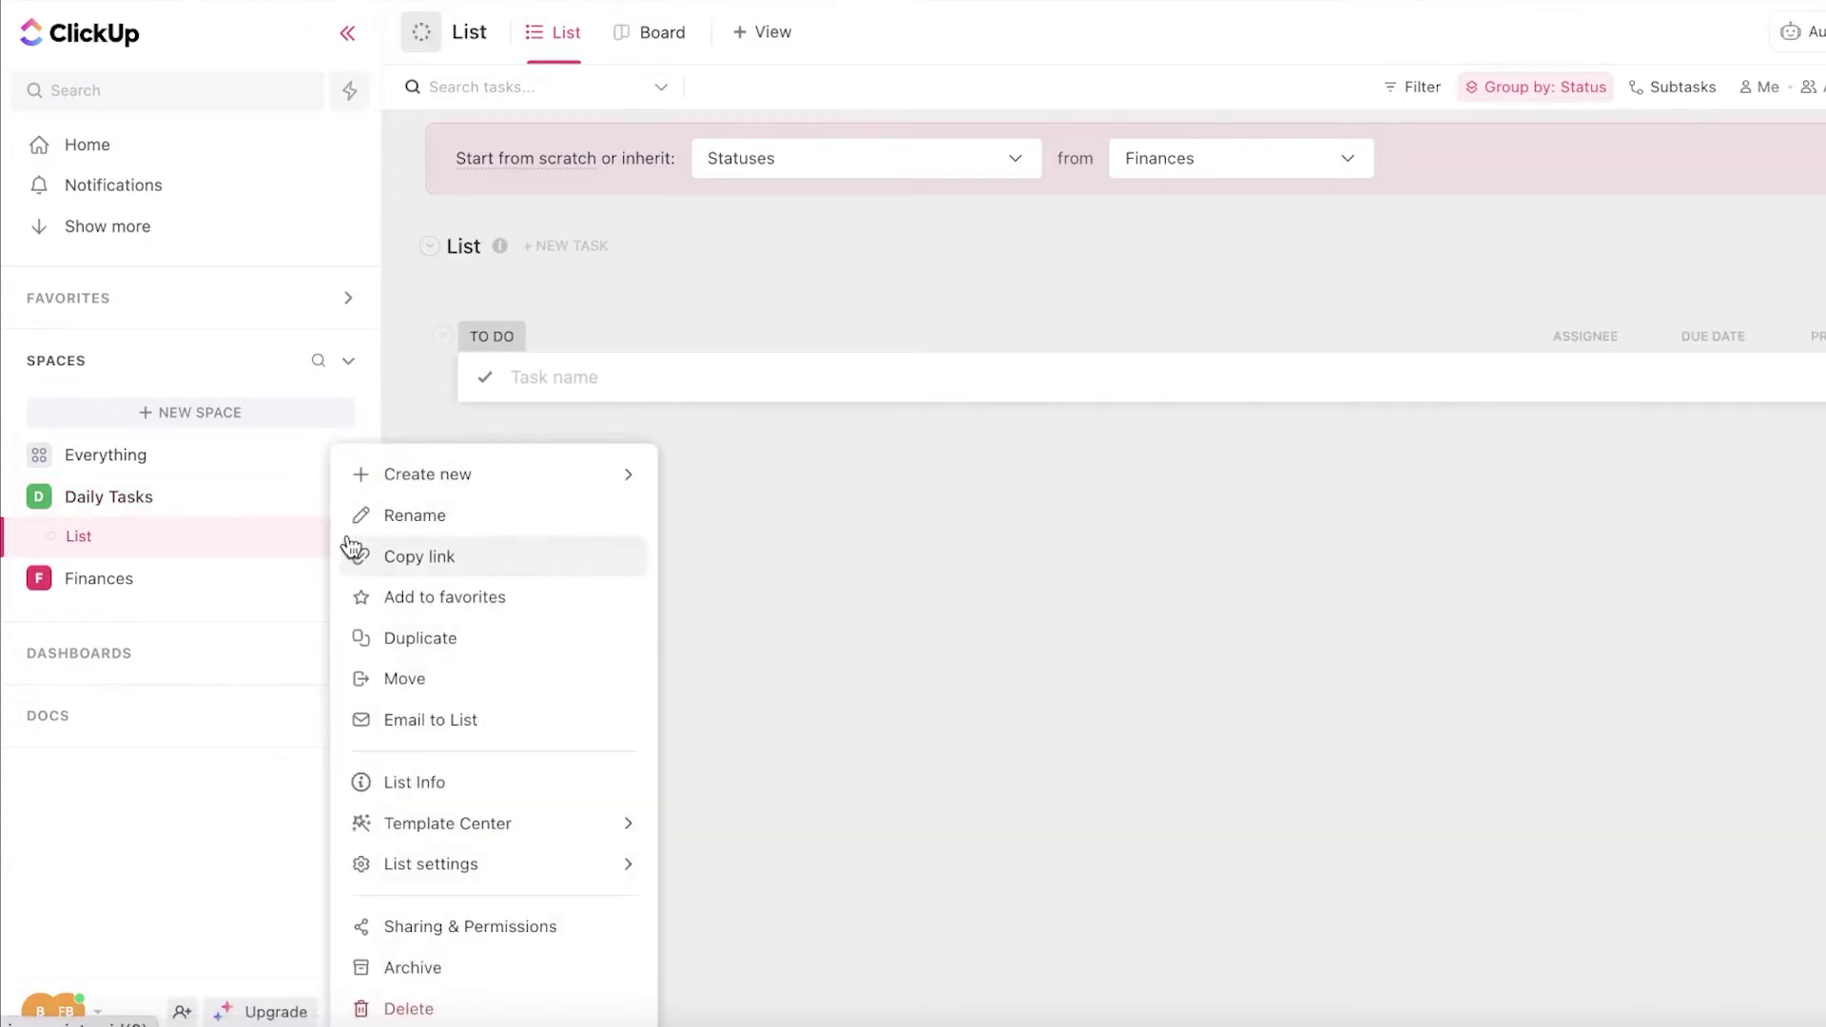
click(471, 252)
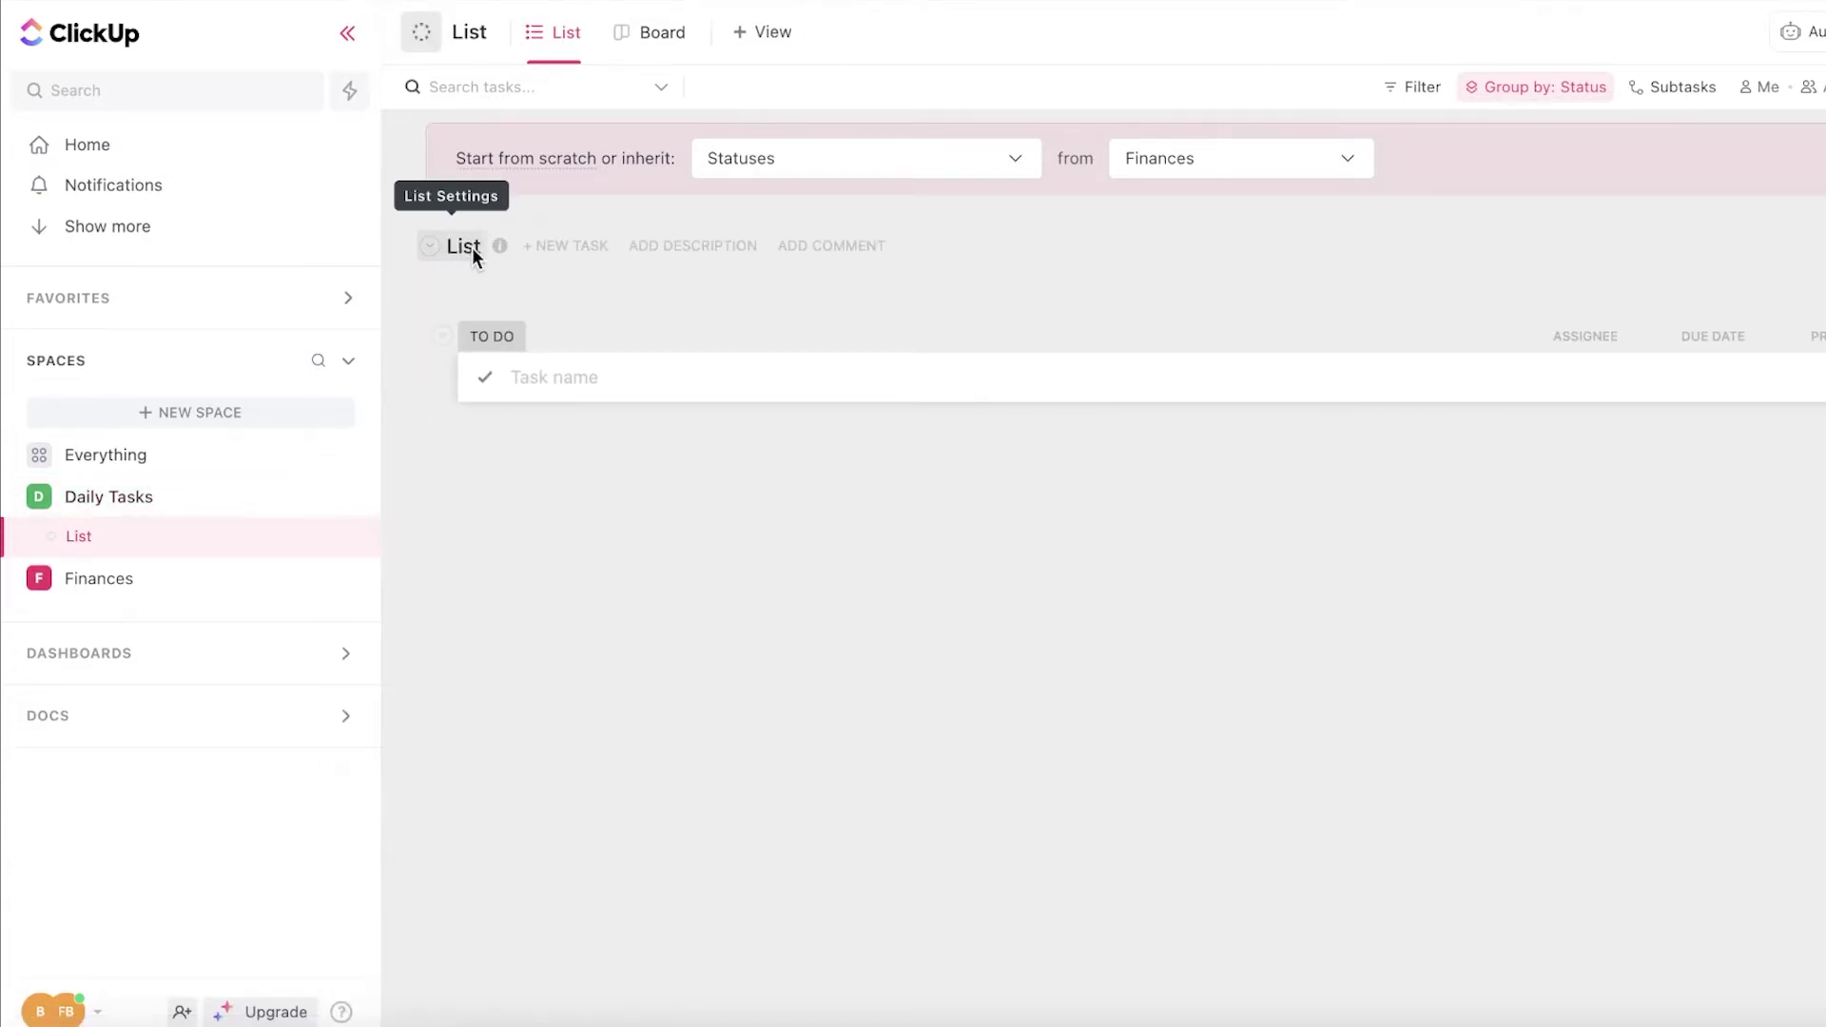
click(474, 255)
click(542, 352)
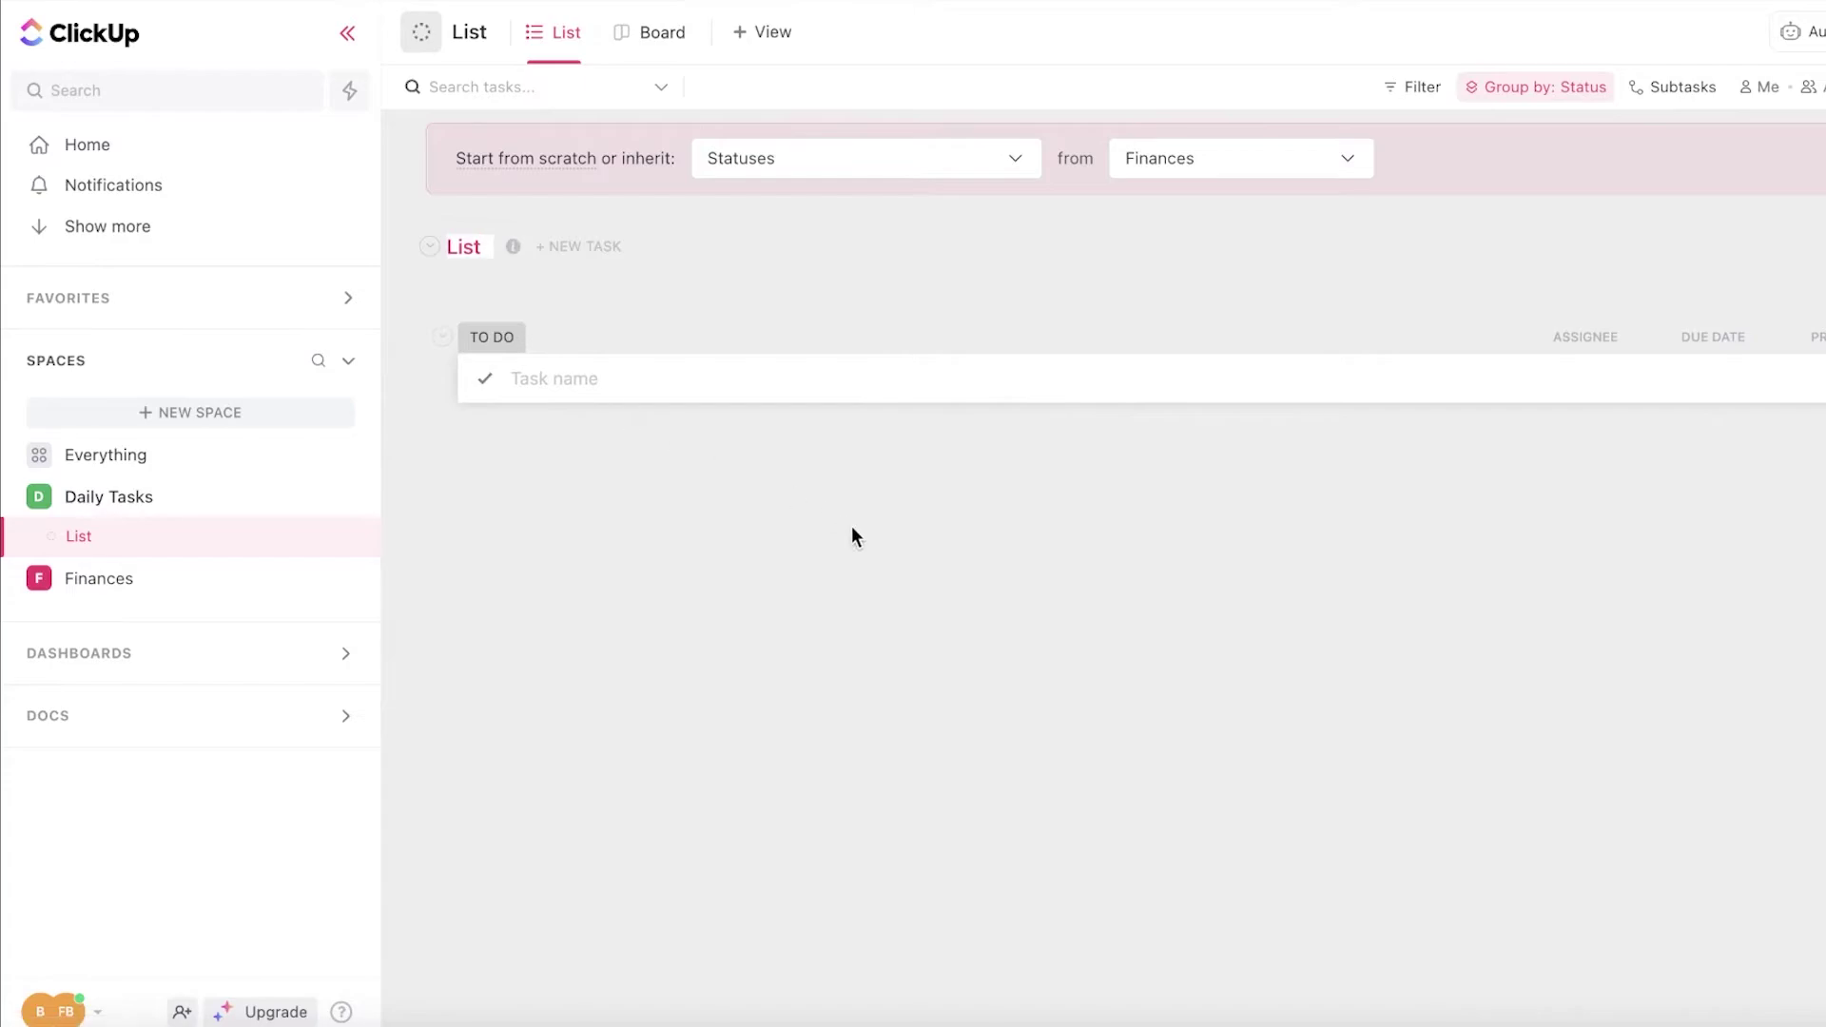
key(BackSpace)
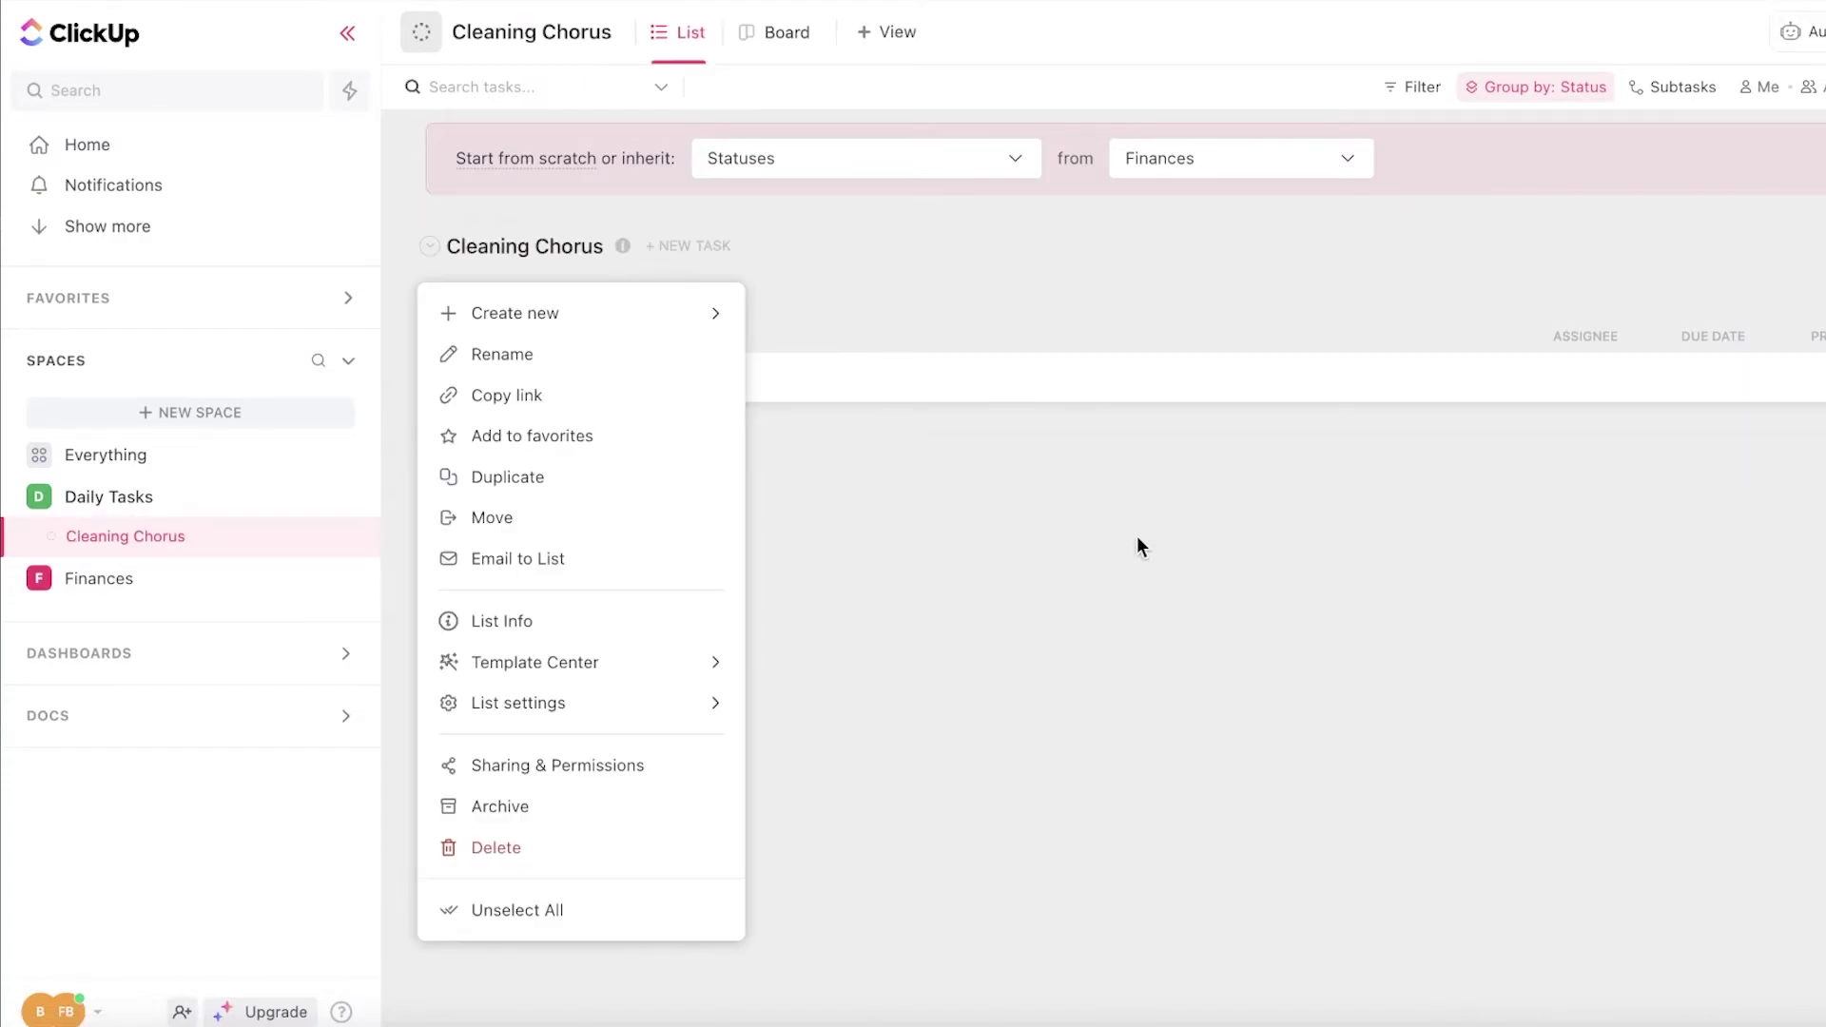
click(1138, 539)
Add the tasks "clean dishes" and "clean floors" to the Cleaning Chorus List
click(607, 362)
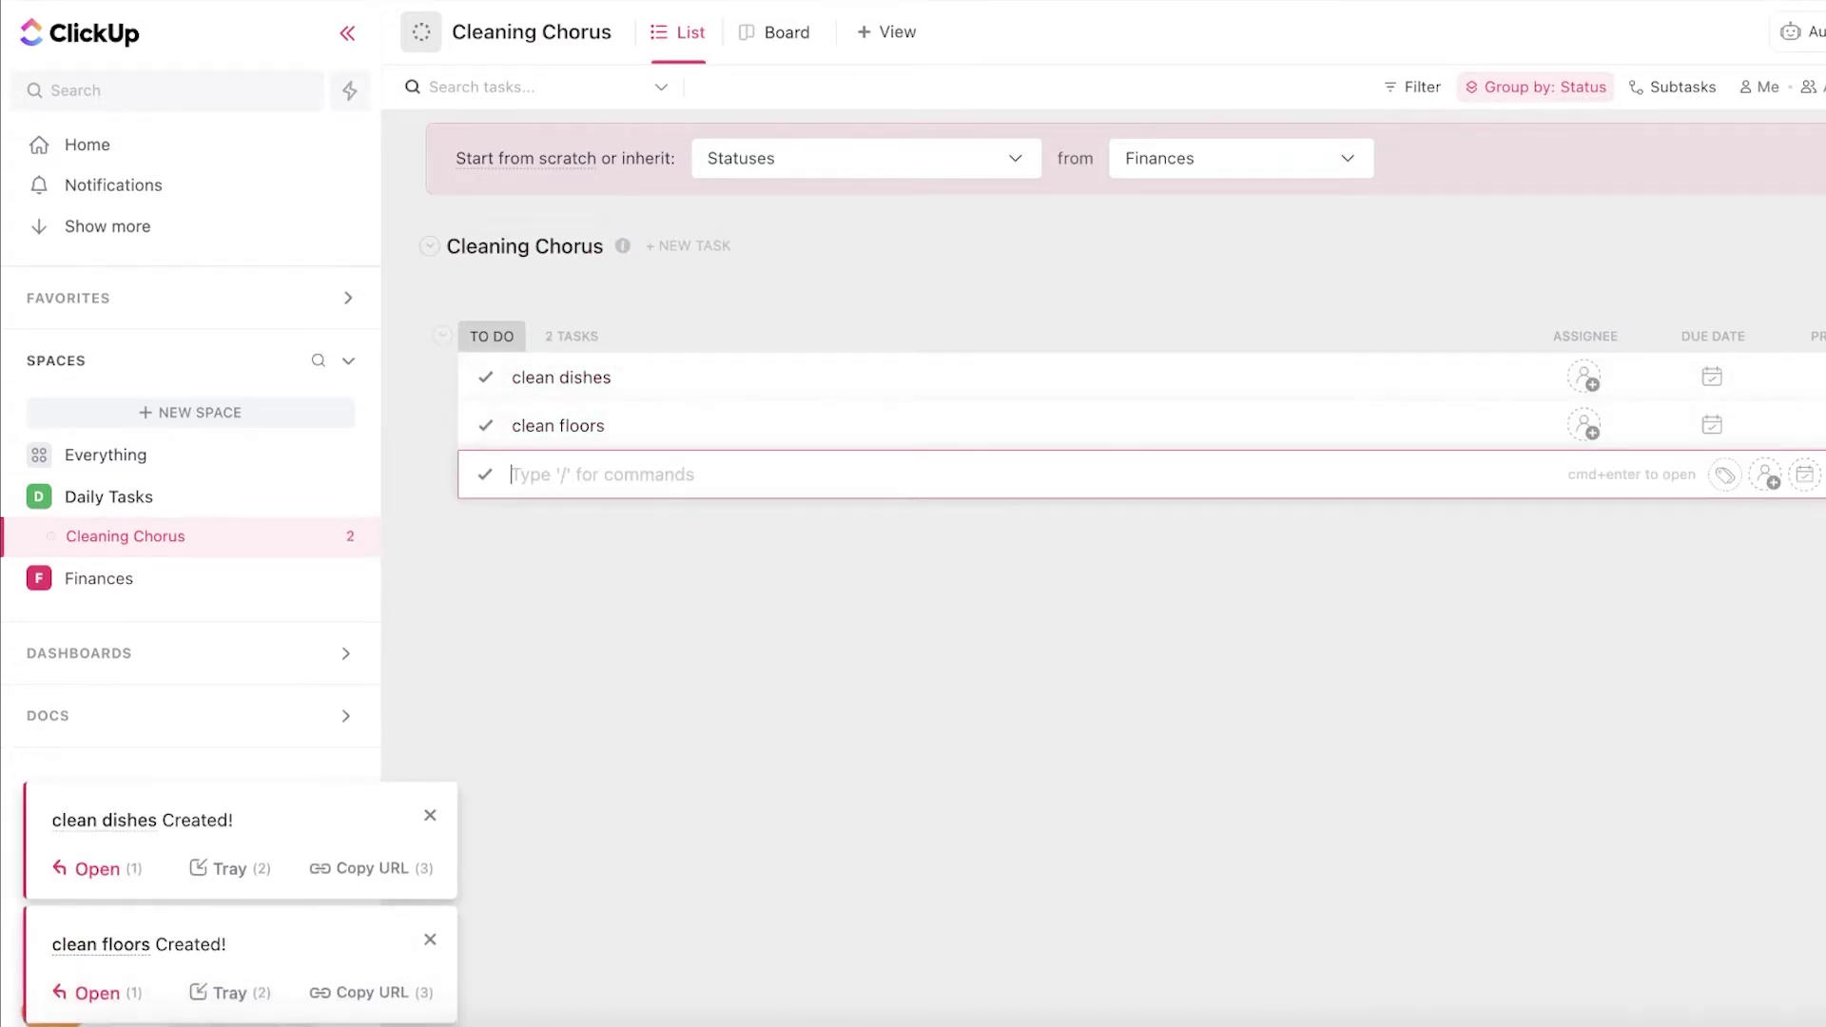
click(1144, 335)
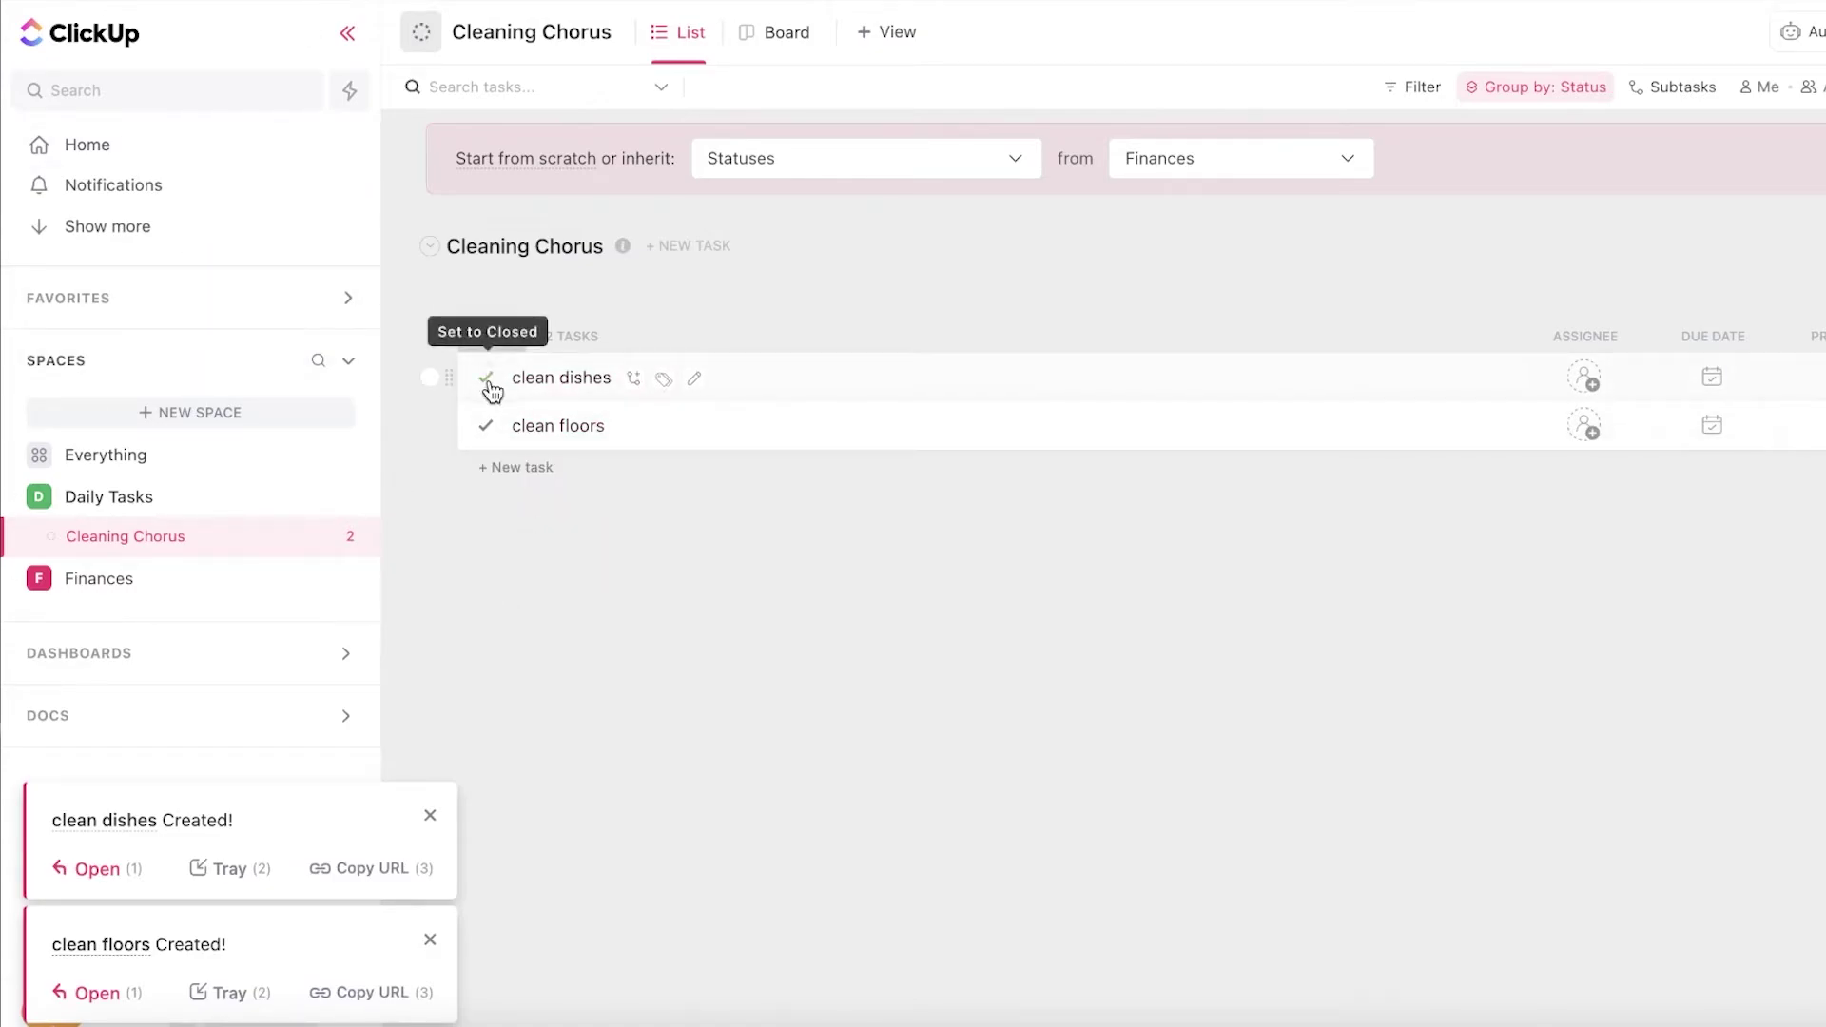
Add the subtasks "-dusting", "scrubbing" and "sanitizing" to the clean dishes task, and complete "-dusting" and "scrubbing"
click(823, 395)
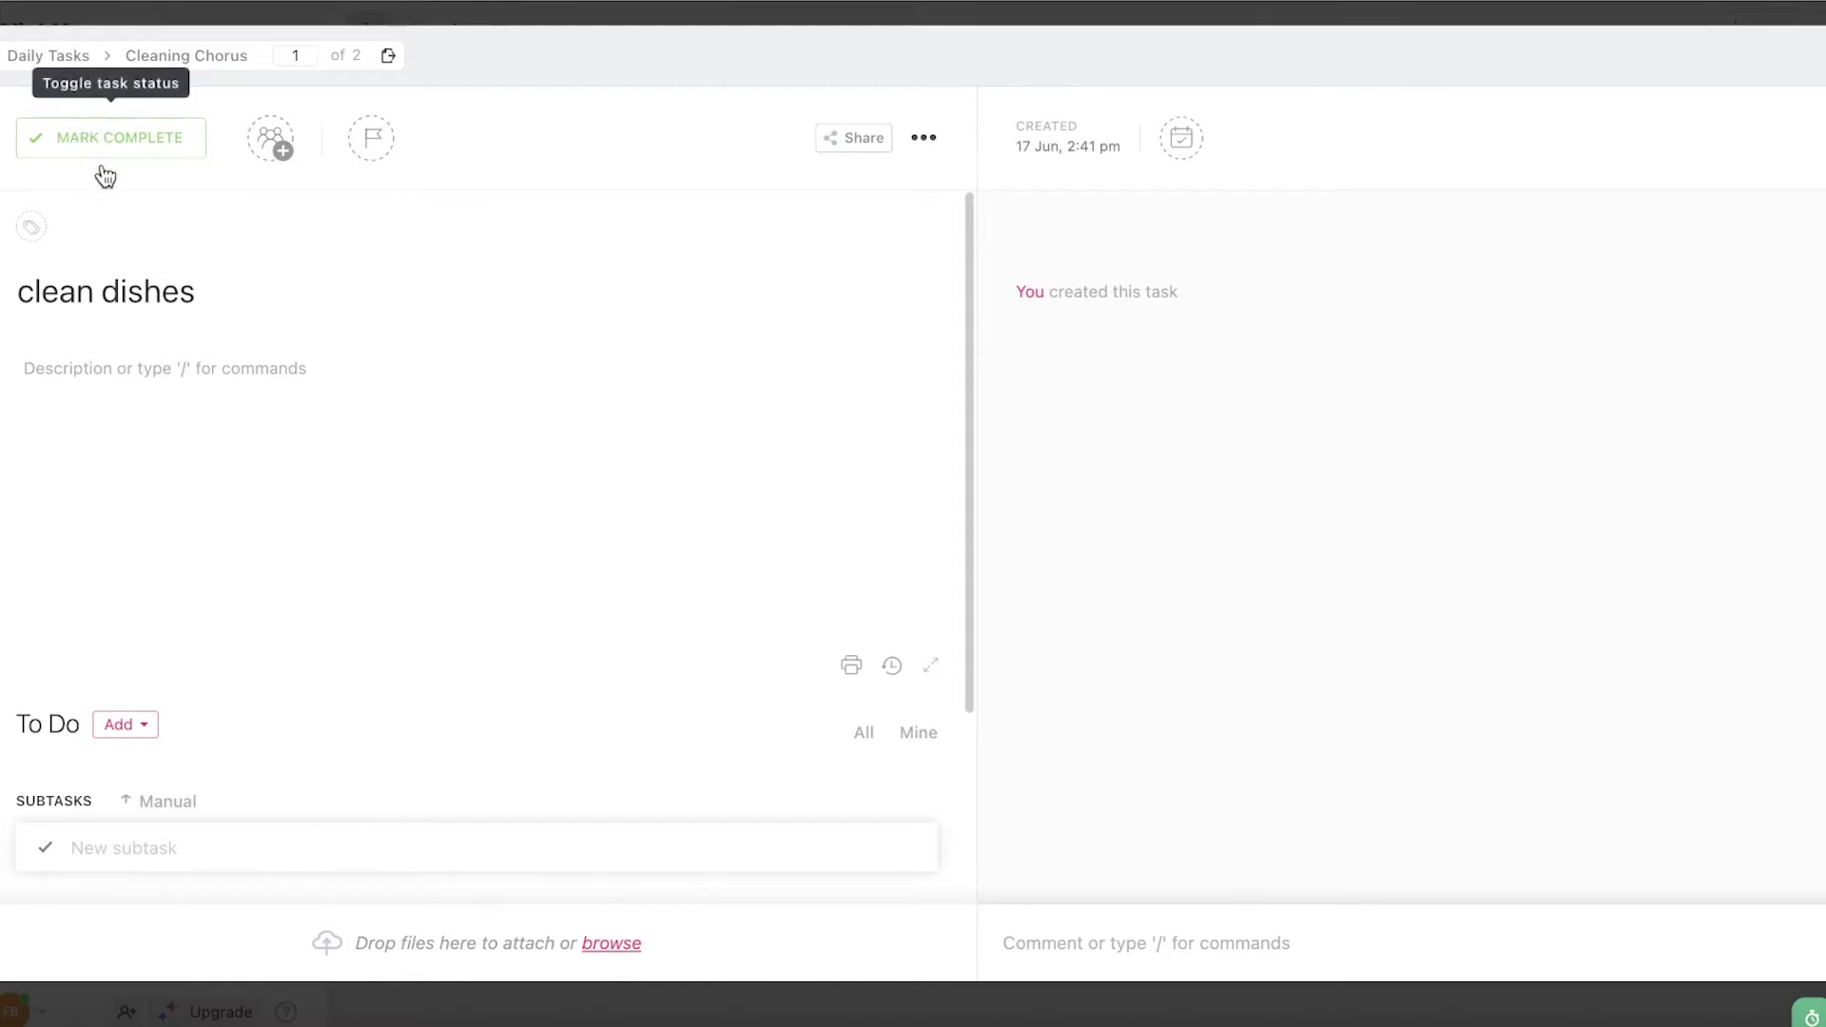
scroll(195, 539, down, 3)
scroll(196, 538, down, 1)
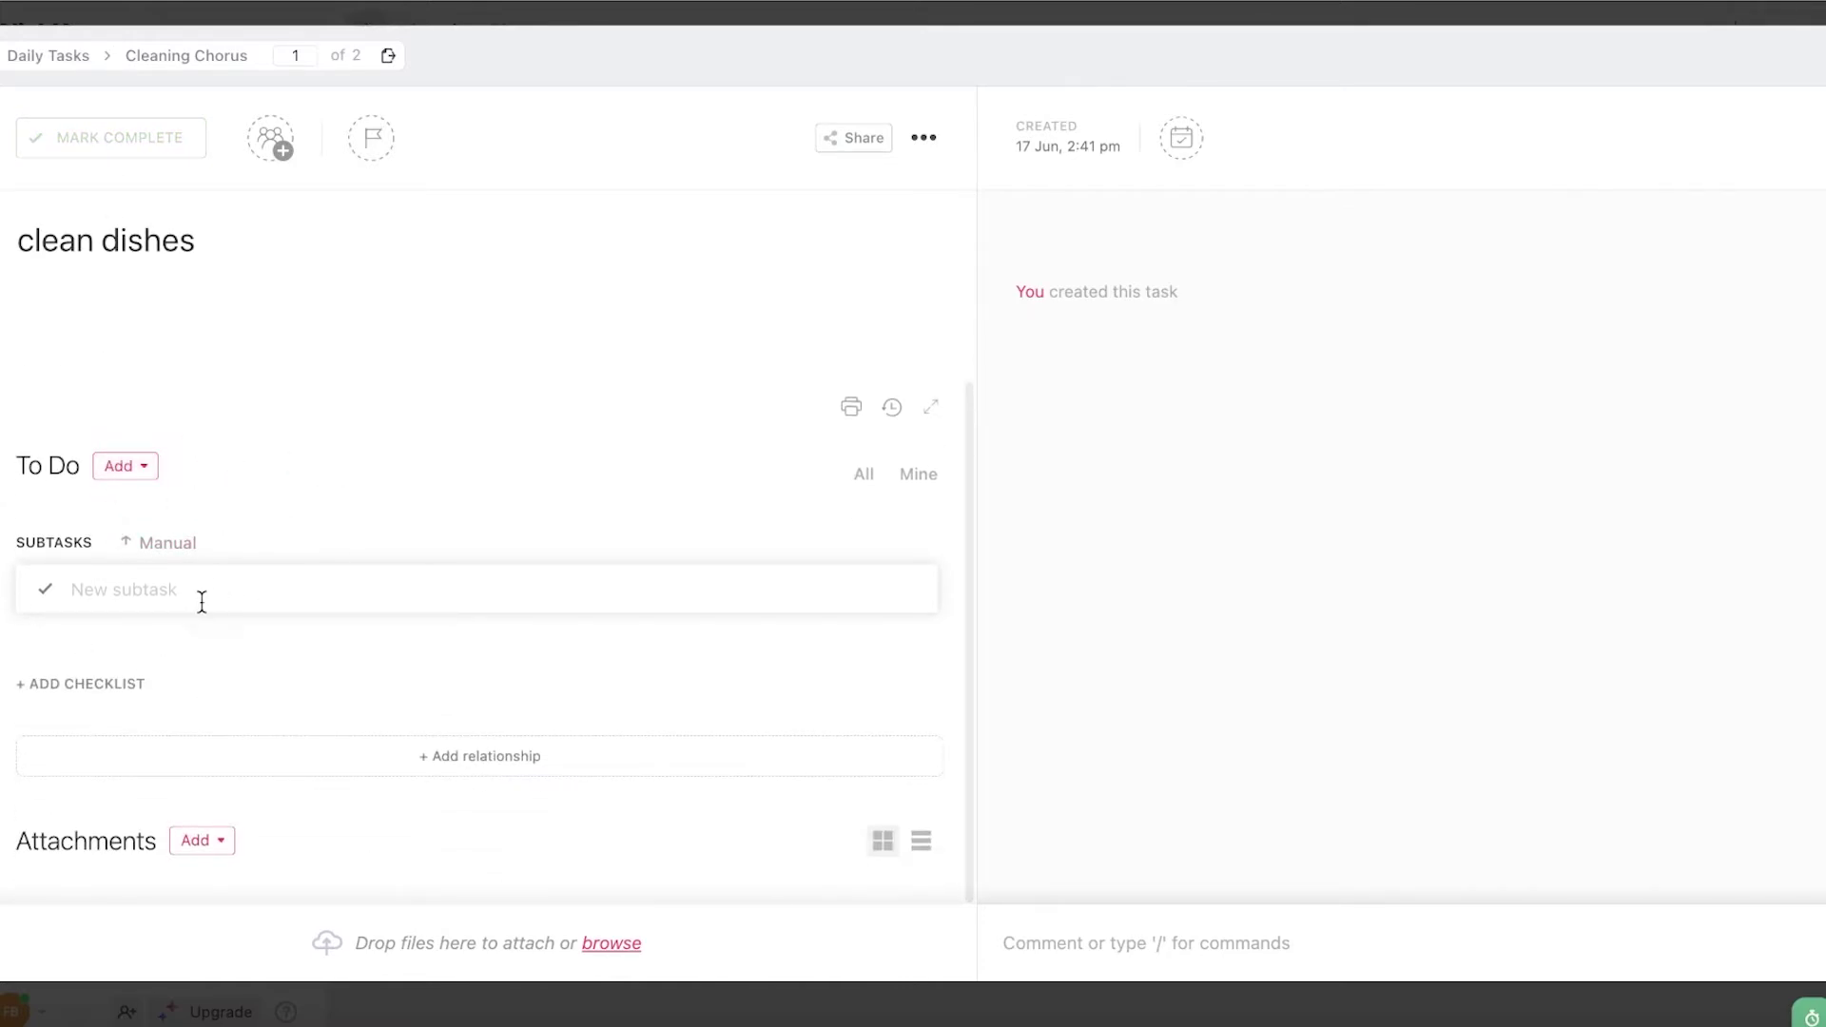
click(202, 592)
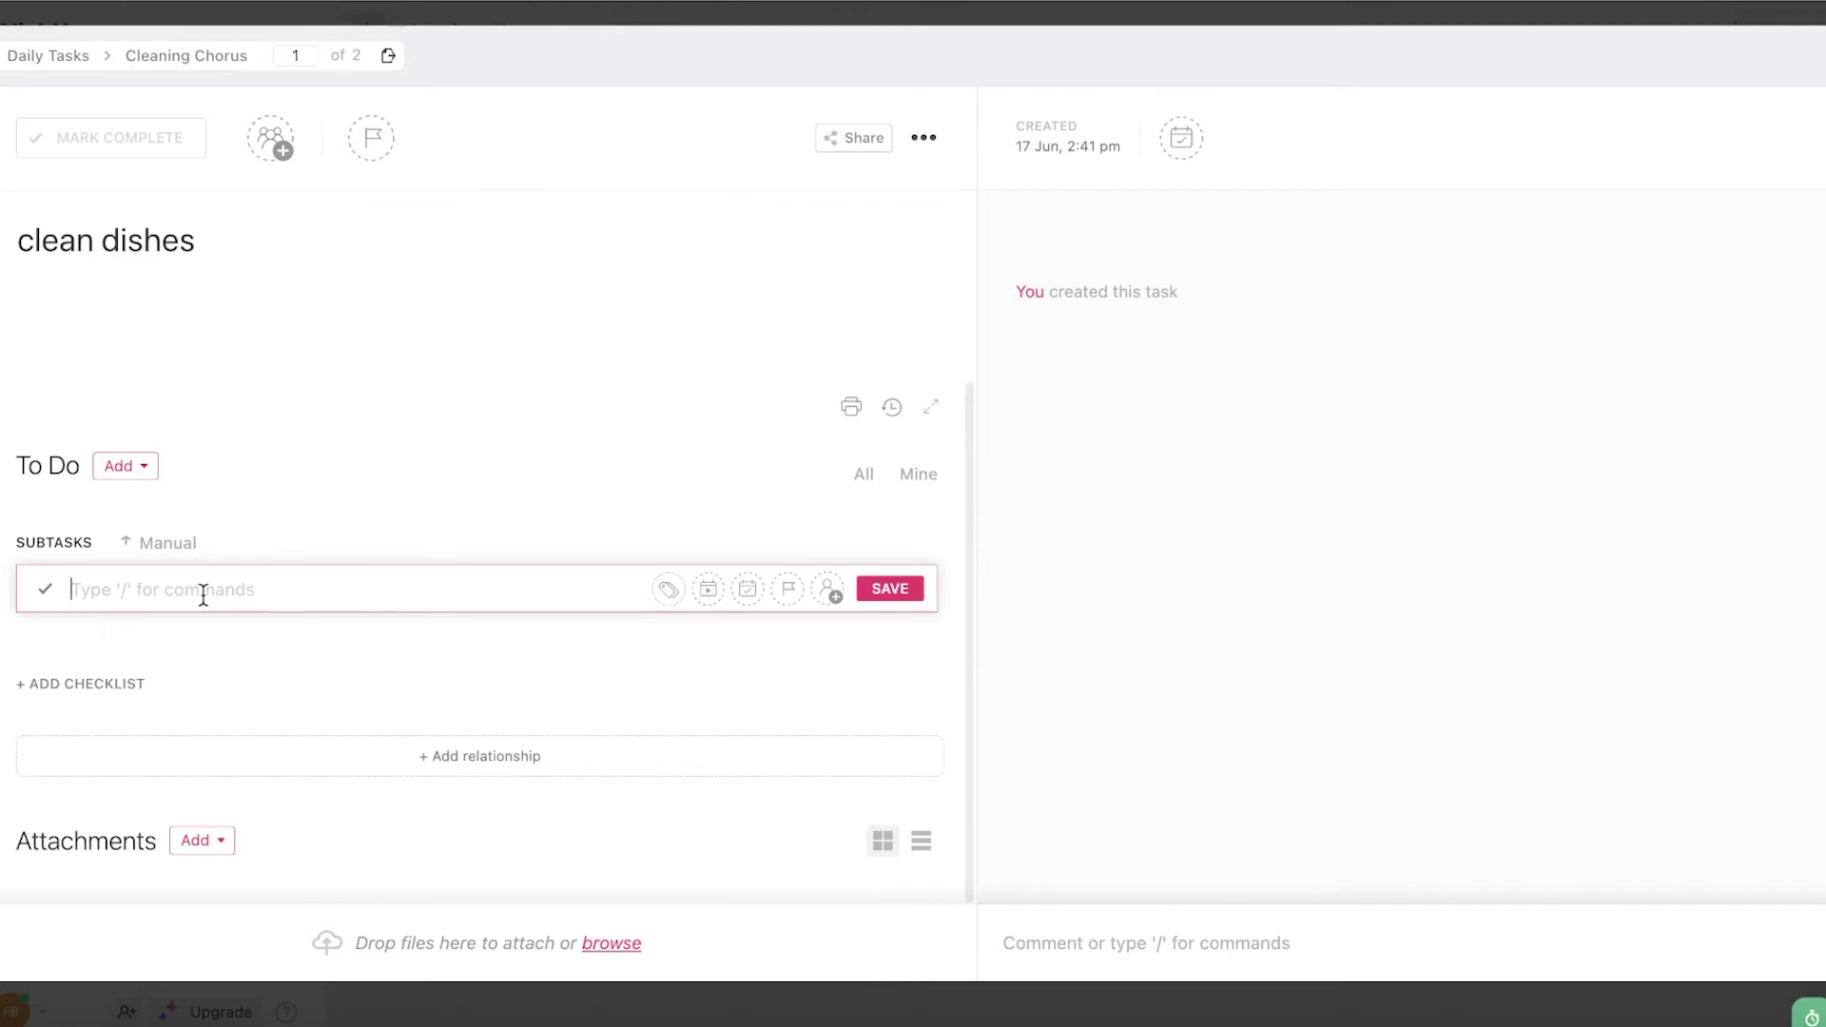
text(-dusting scrubbing sanitizing)
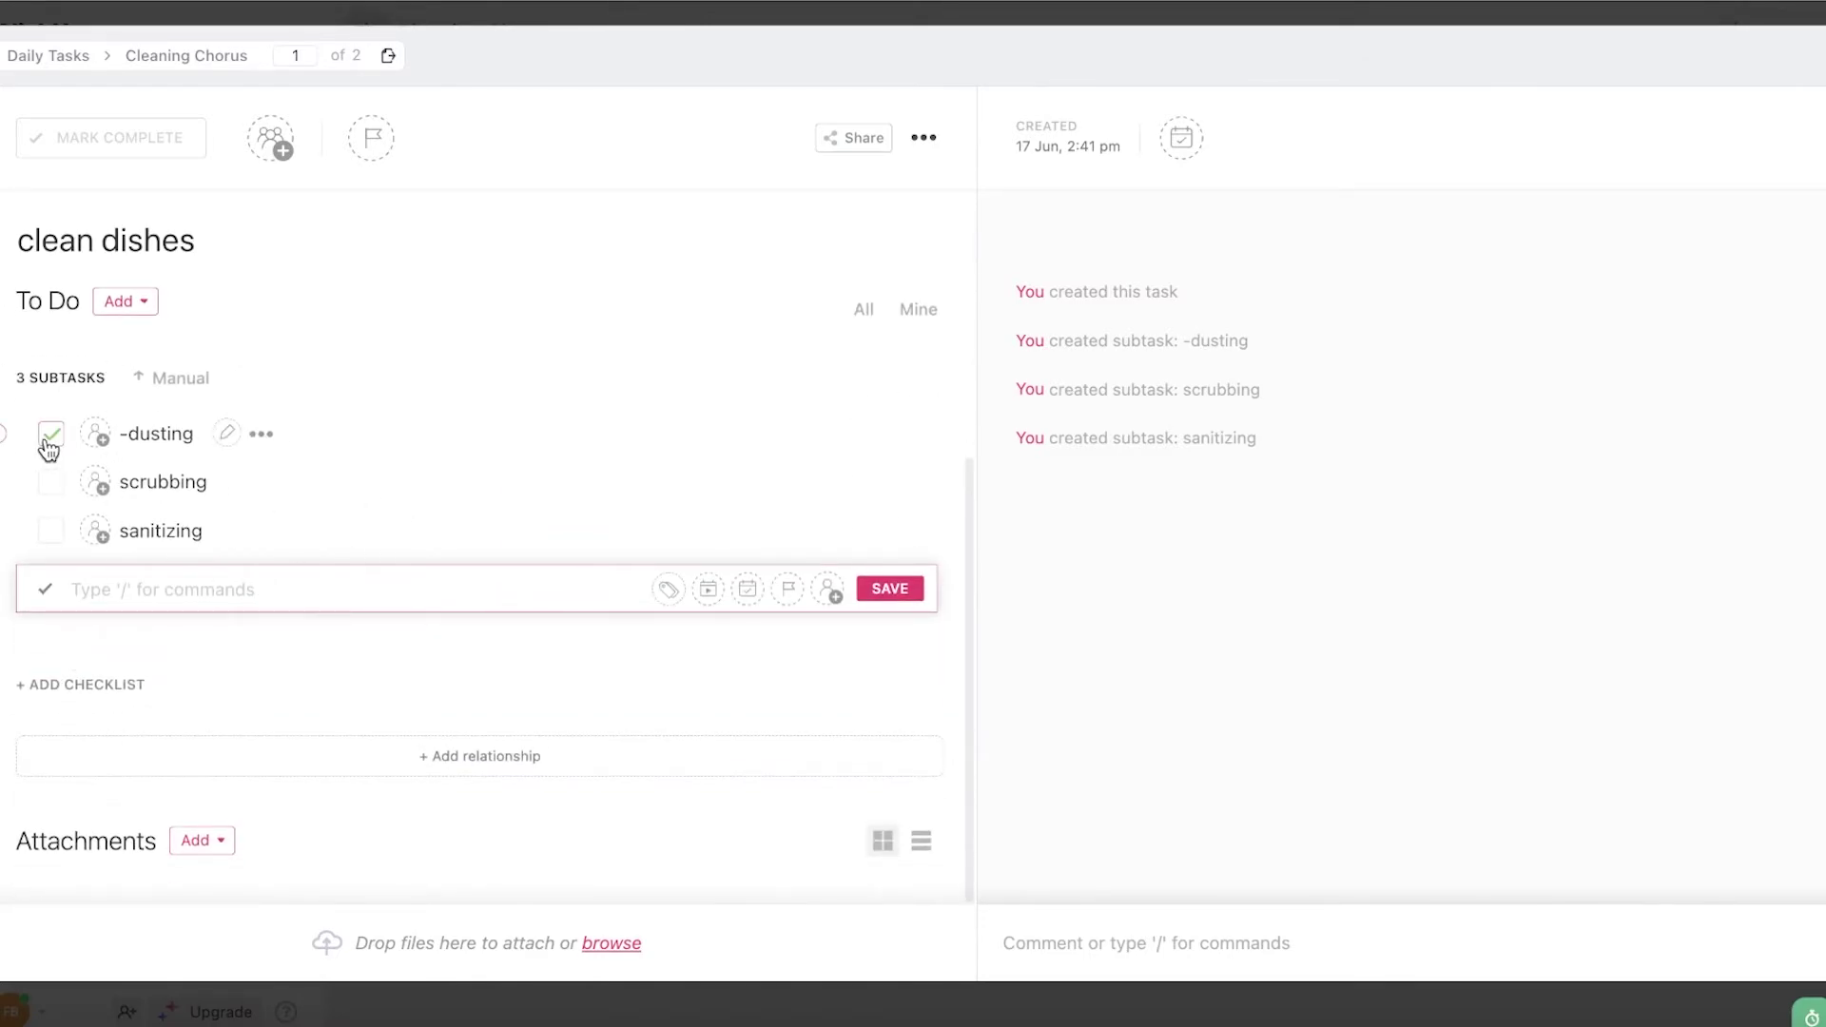
click(50, 439)
click(53, 482)
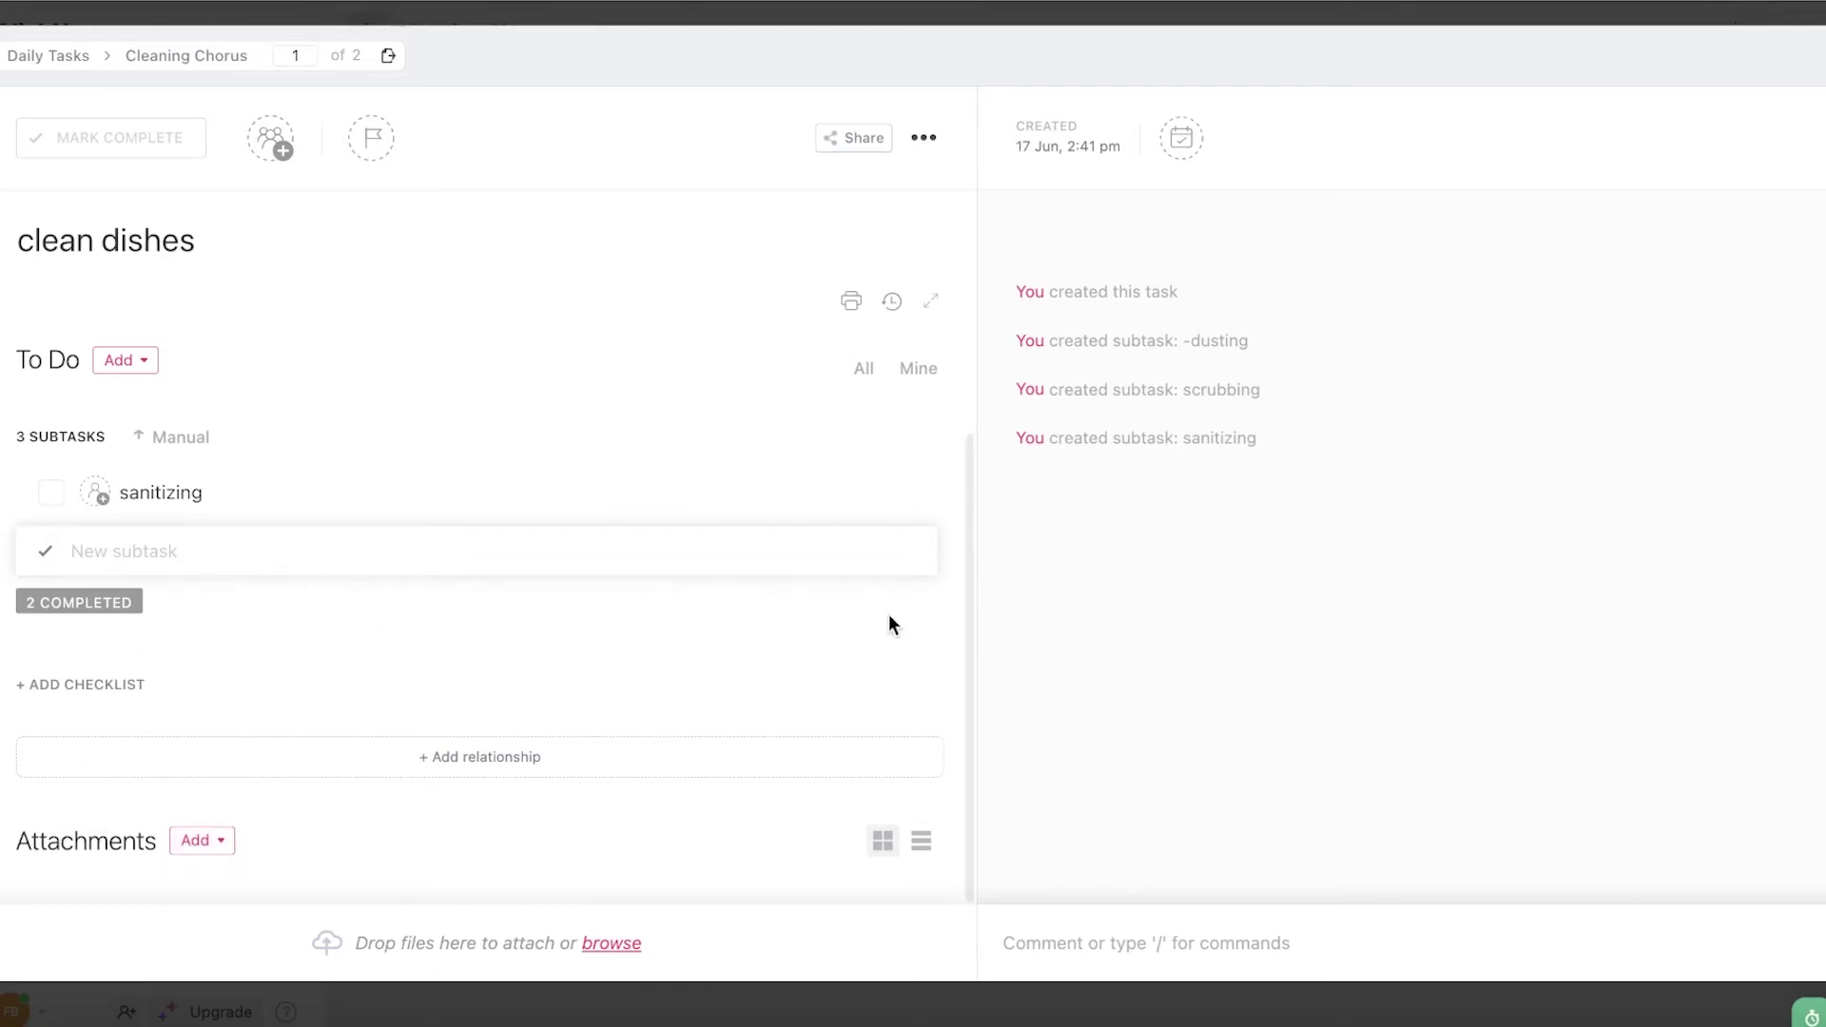
View the attachment sources and the watchers of the clean dishes task, and close the task
click(202, 840)
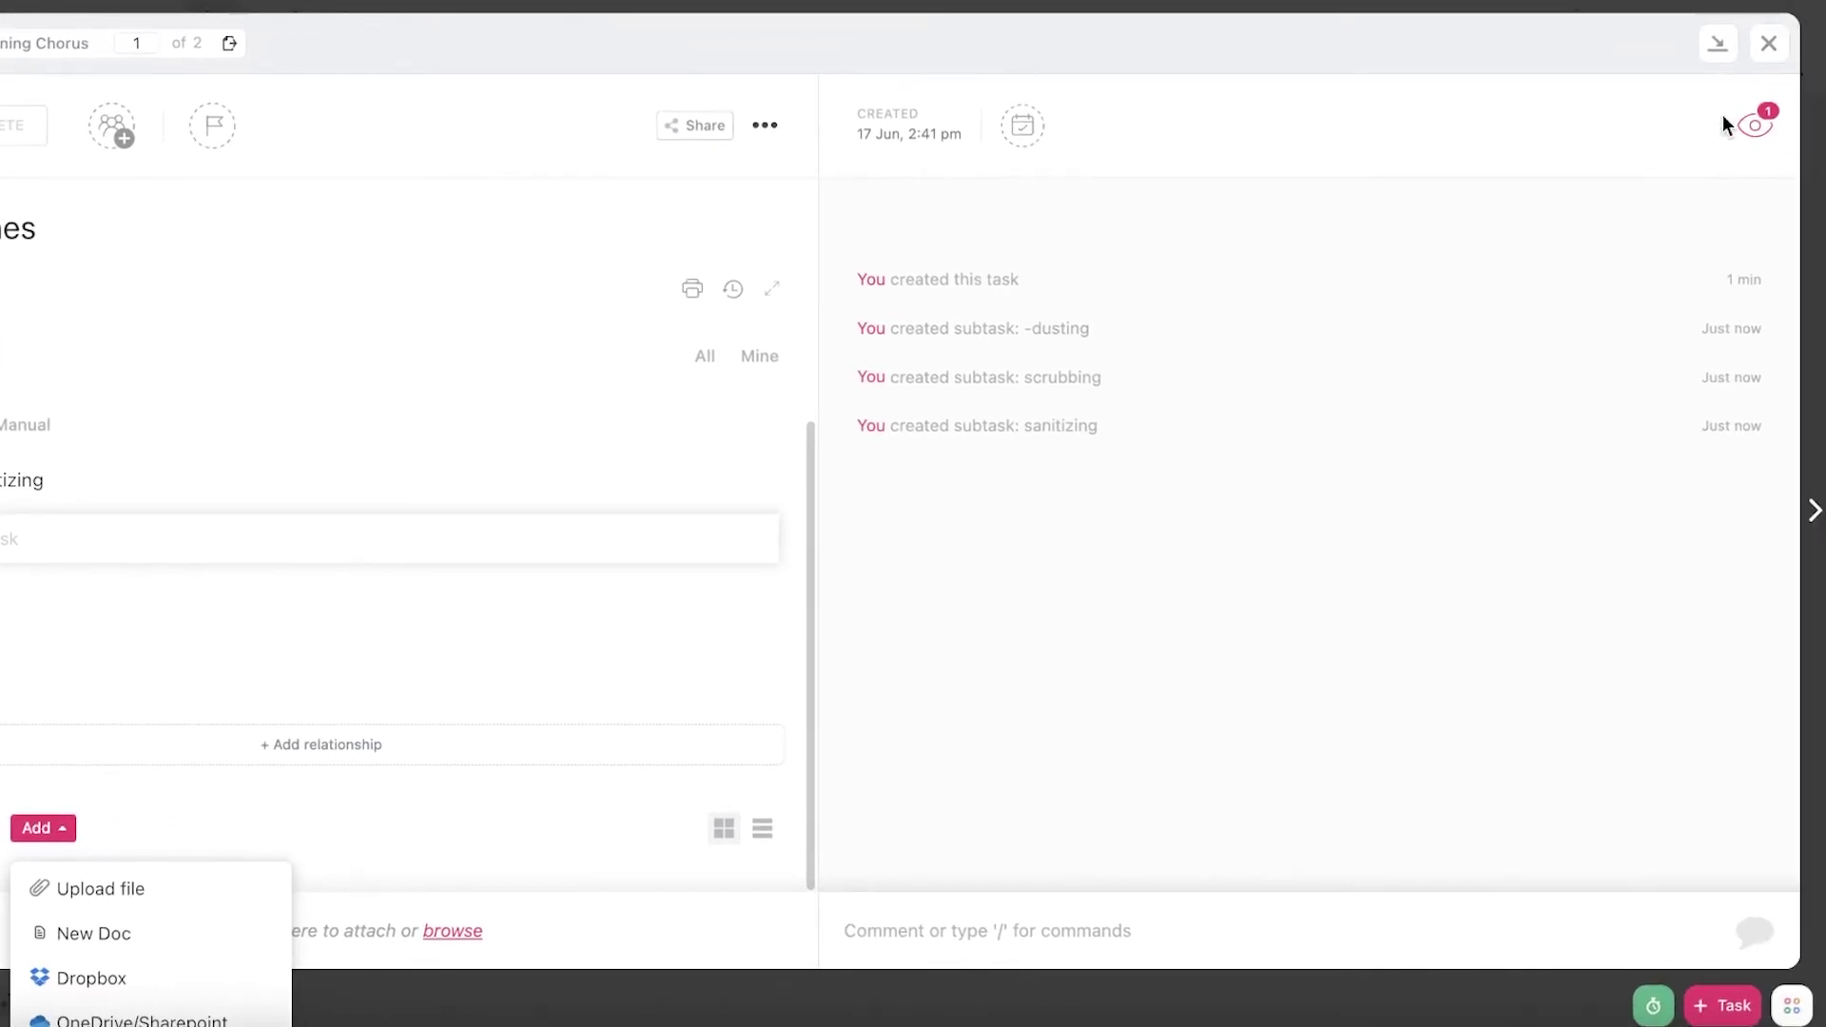
click(1748, 126)
click(1748, 126)
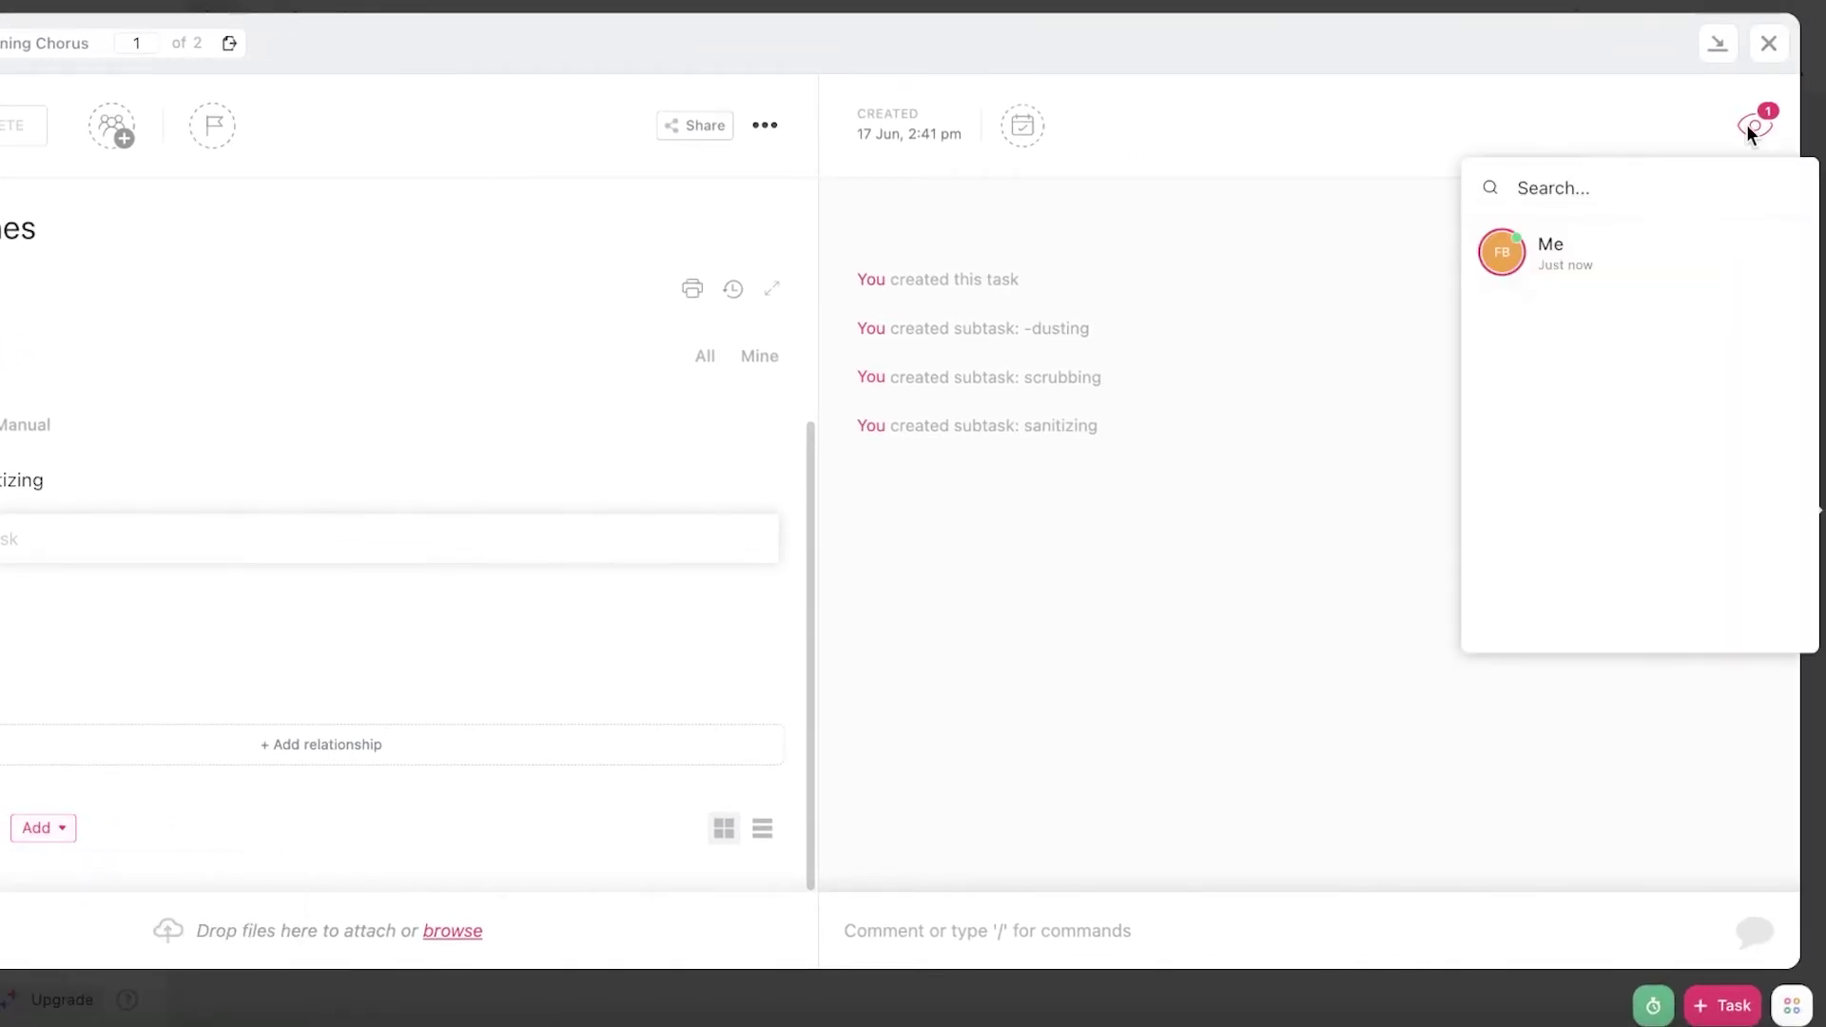
click(1584, 110)
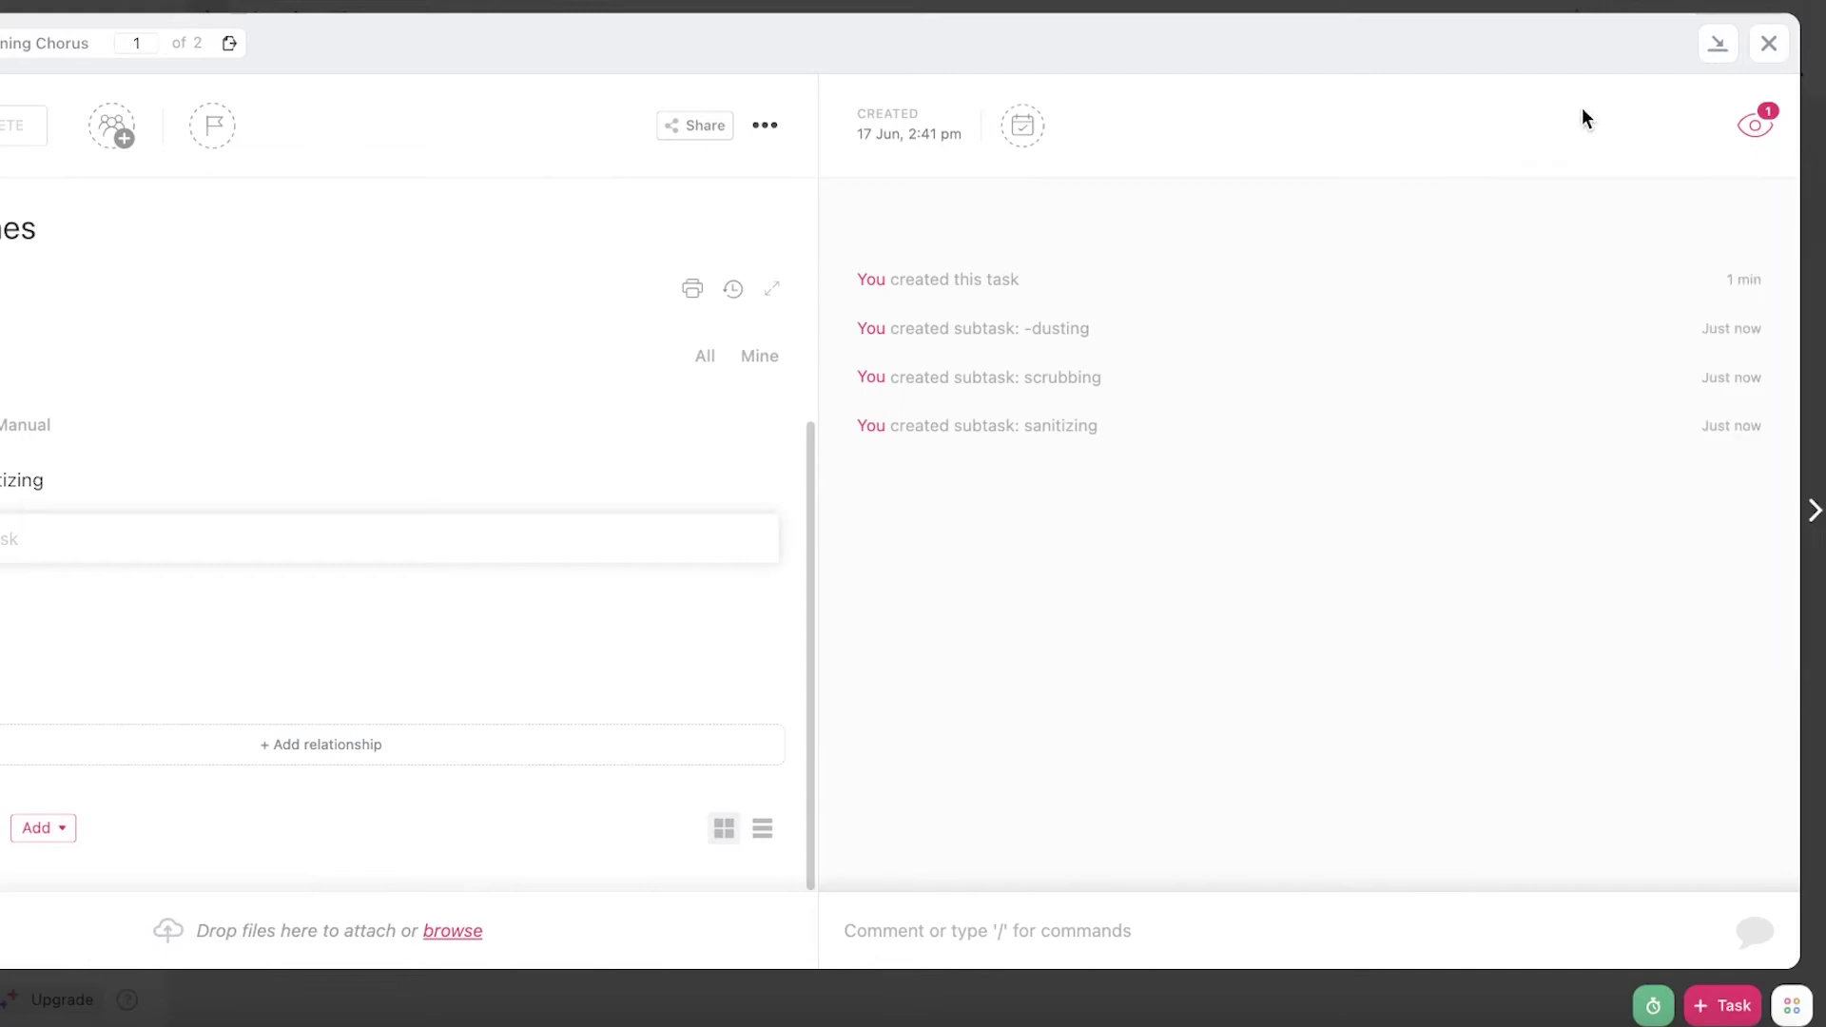
click(1766, 48)
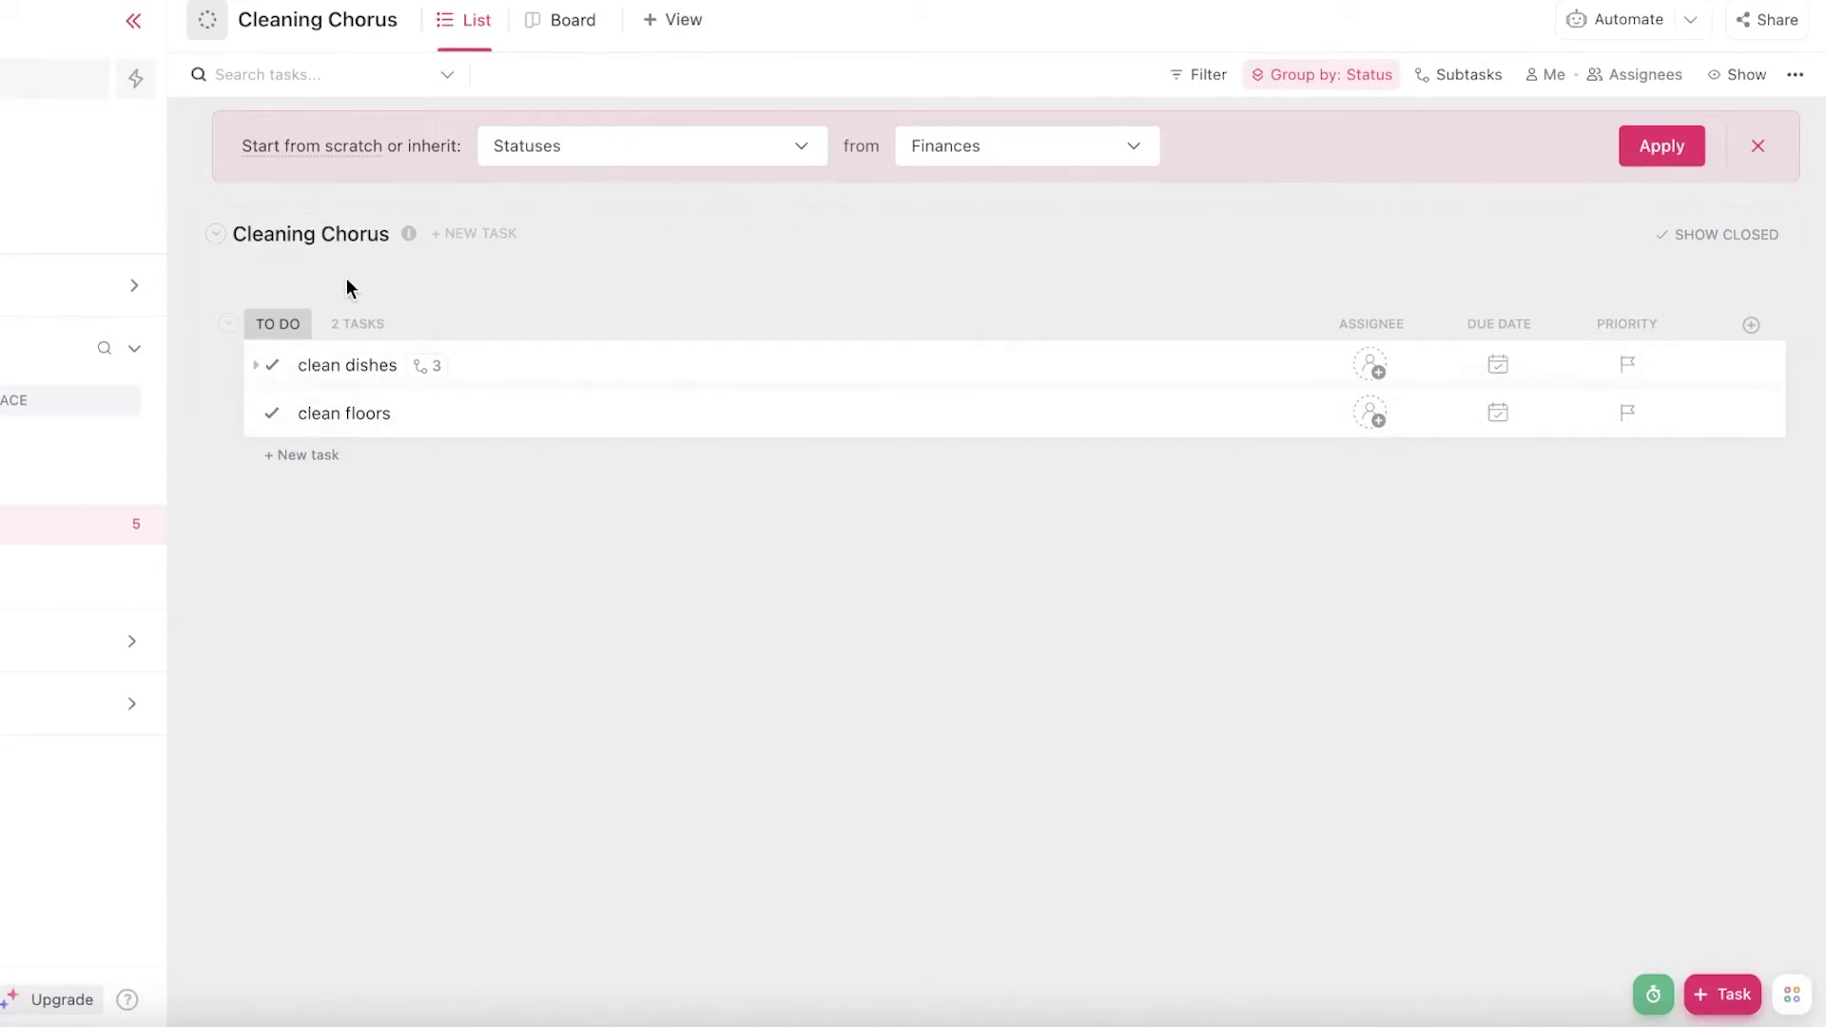
Show the Cleaning Chorus List in Board view
click(574, 21)
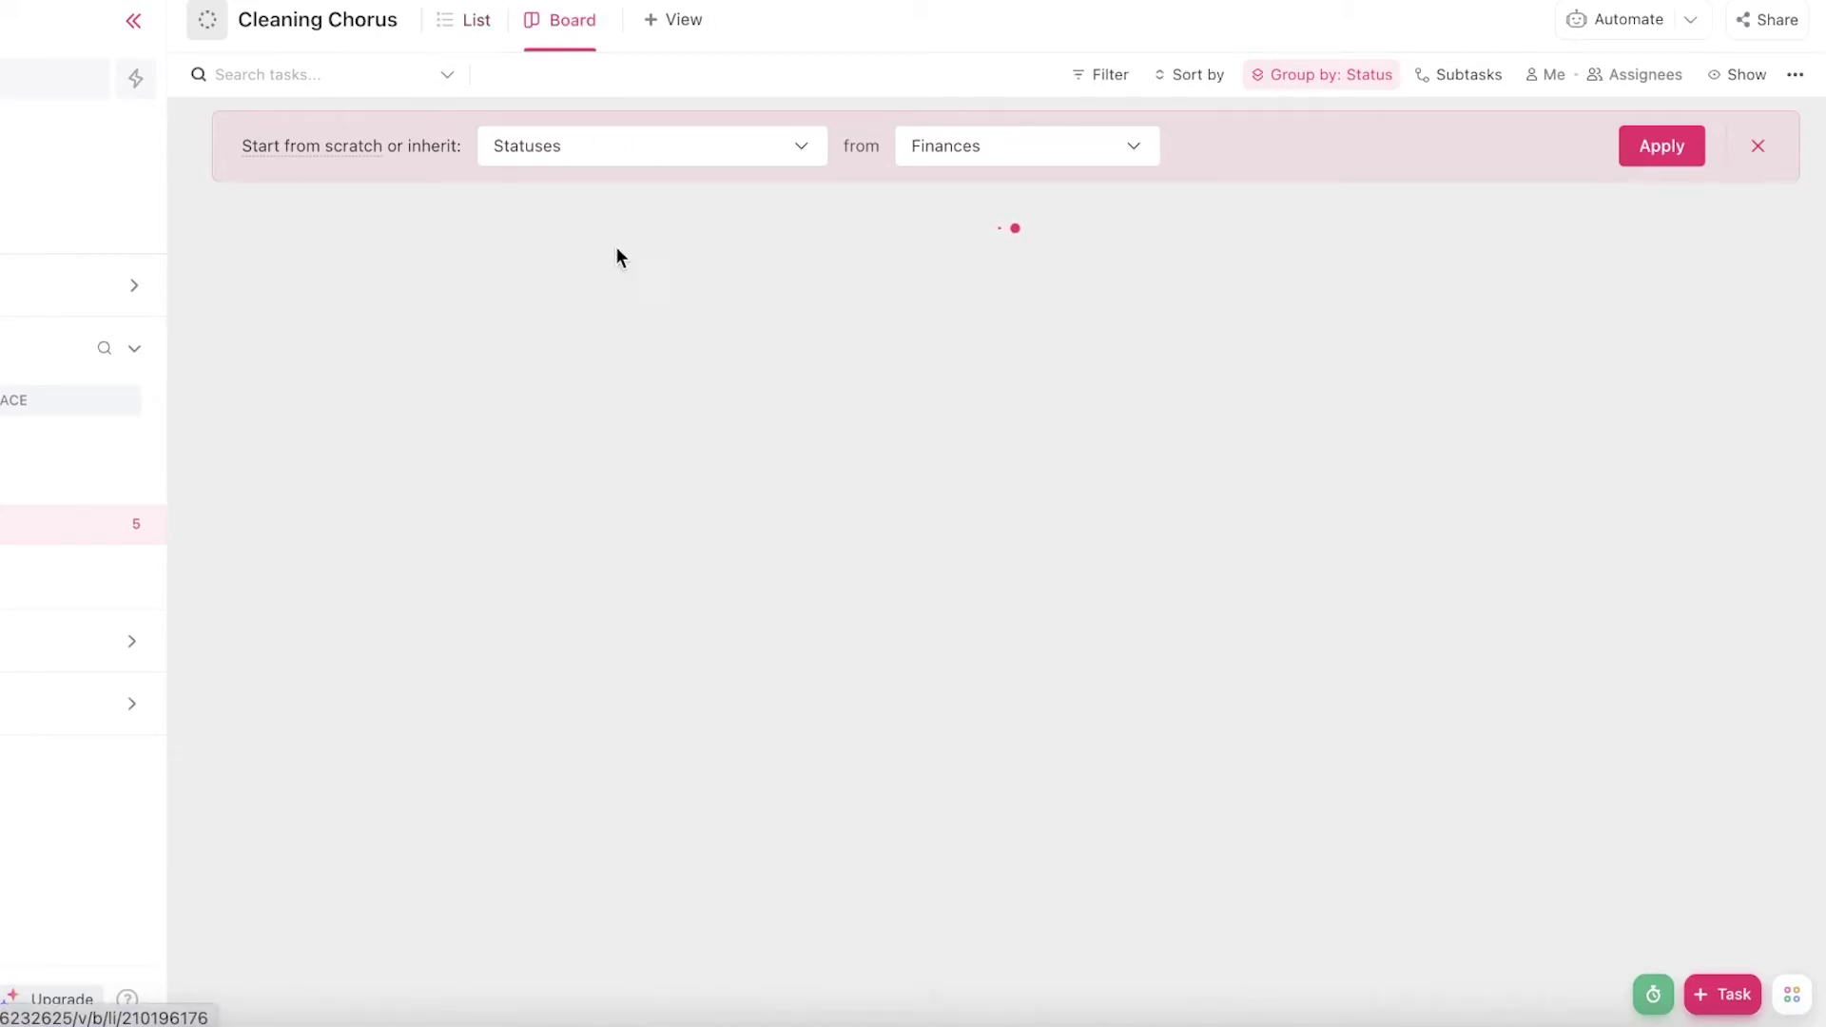
Dismiss the status inheritance prompt and add a magenta "In Progress" status to the Board for this List only
click(1769, 148)
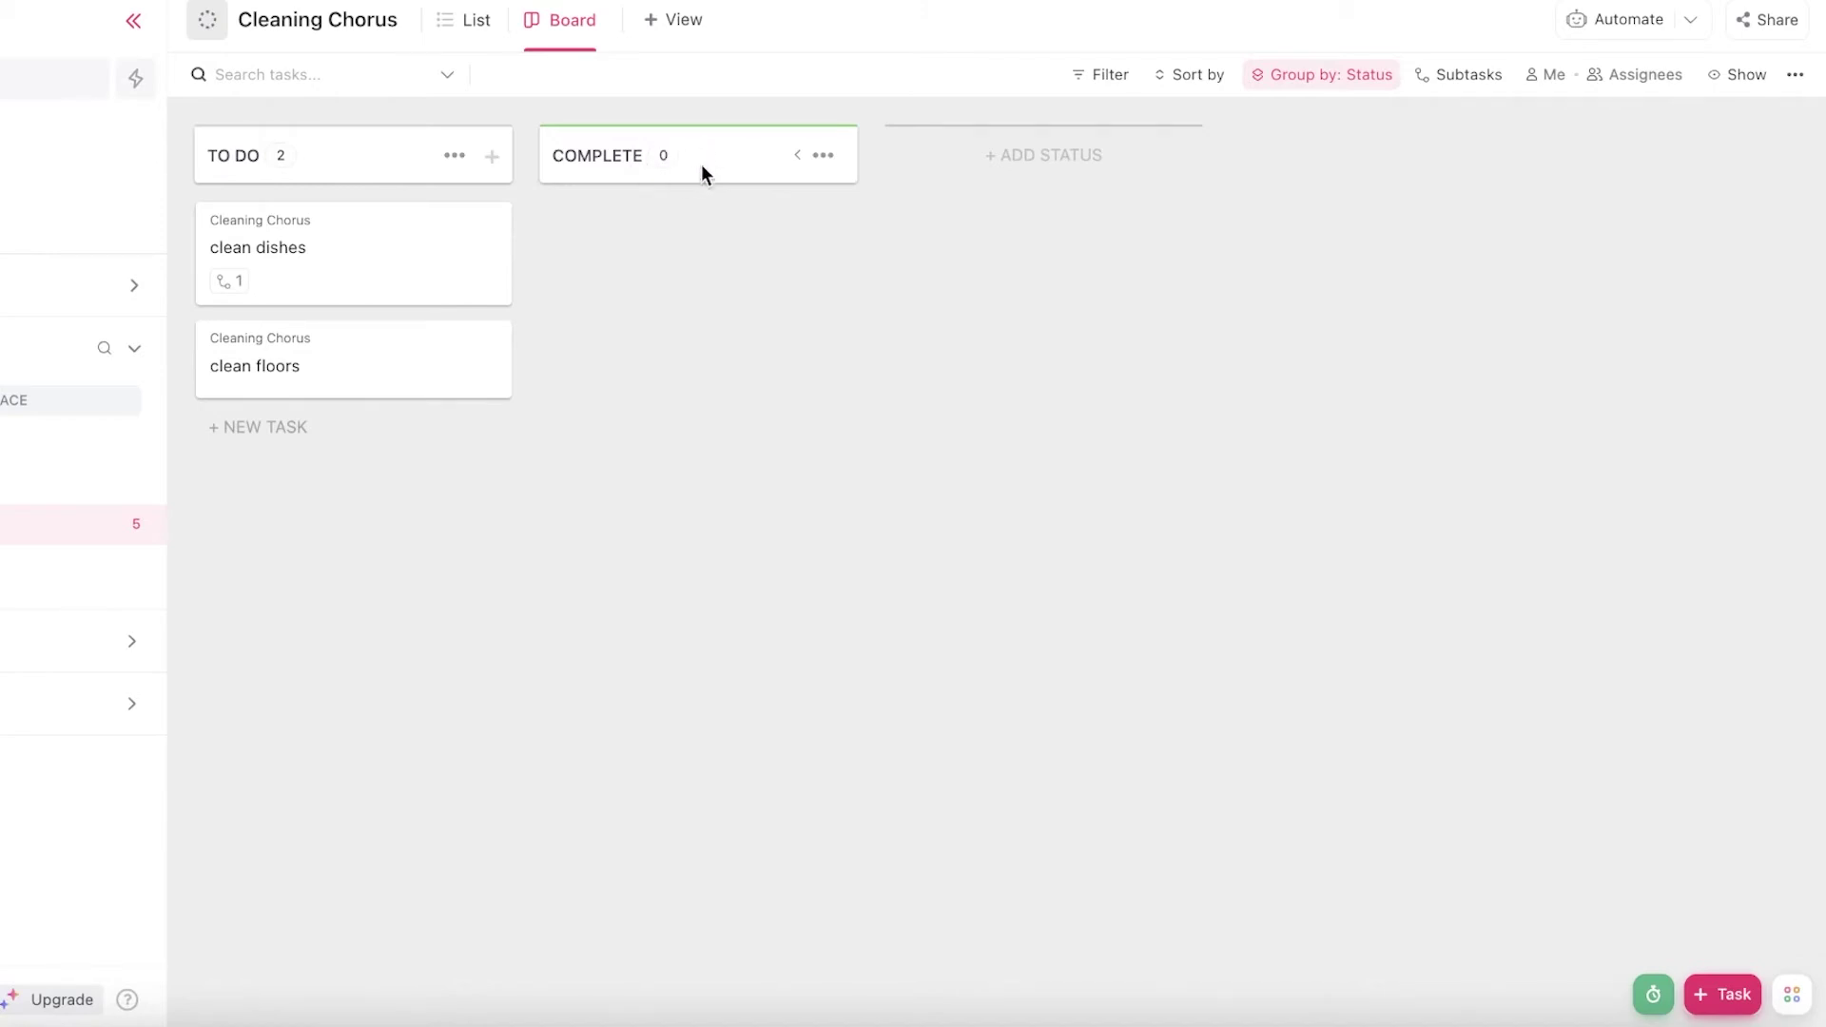
click(1071, 162)
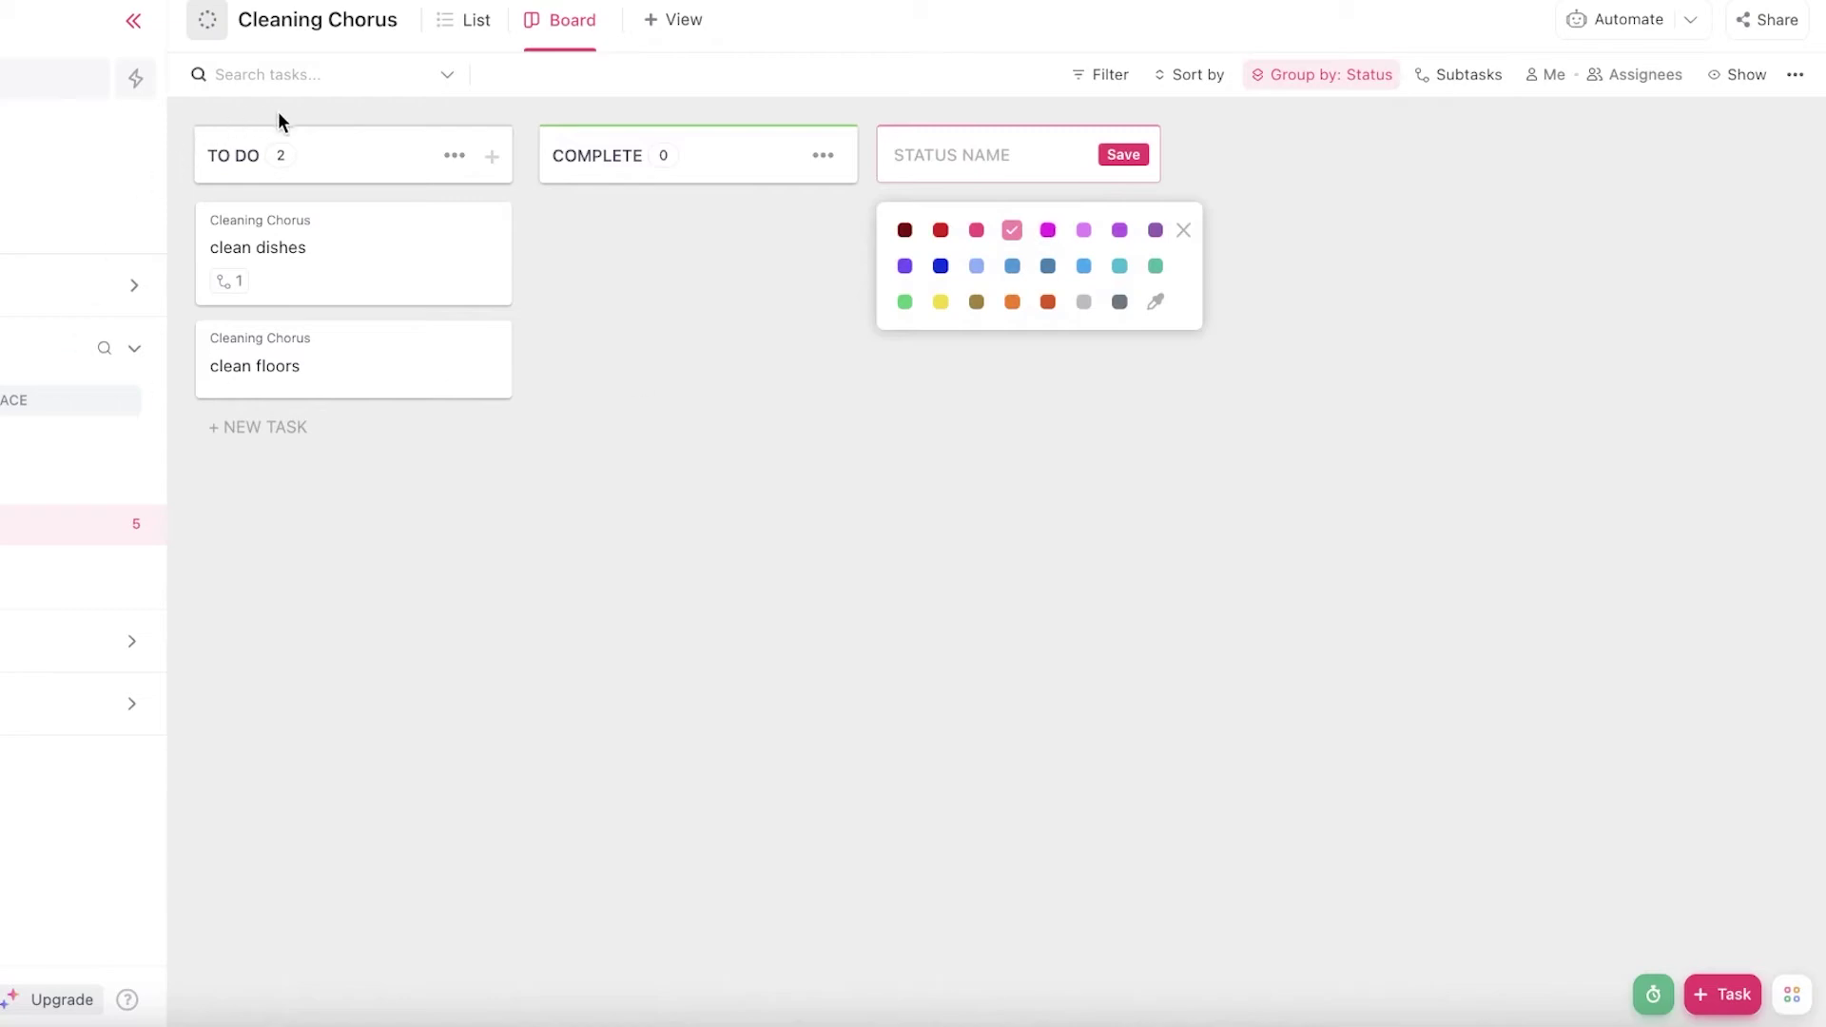
click(1048, 232)
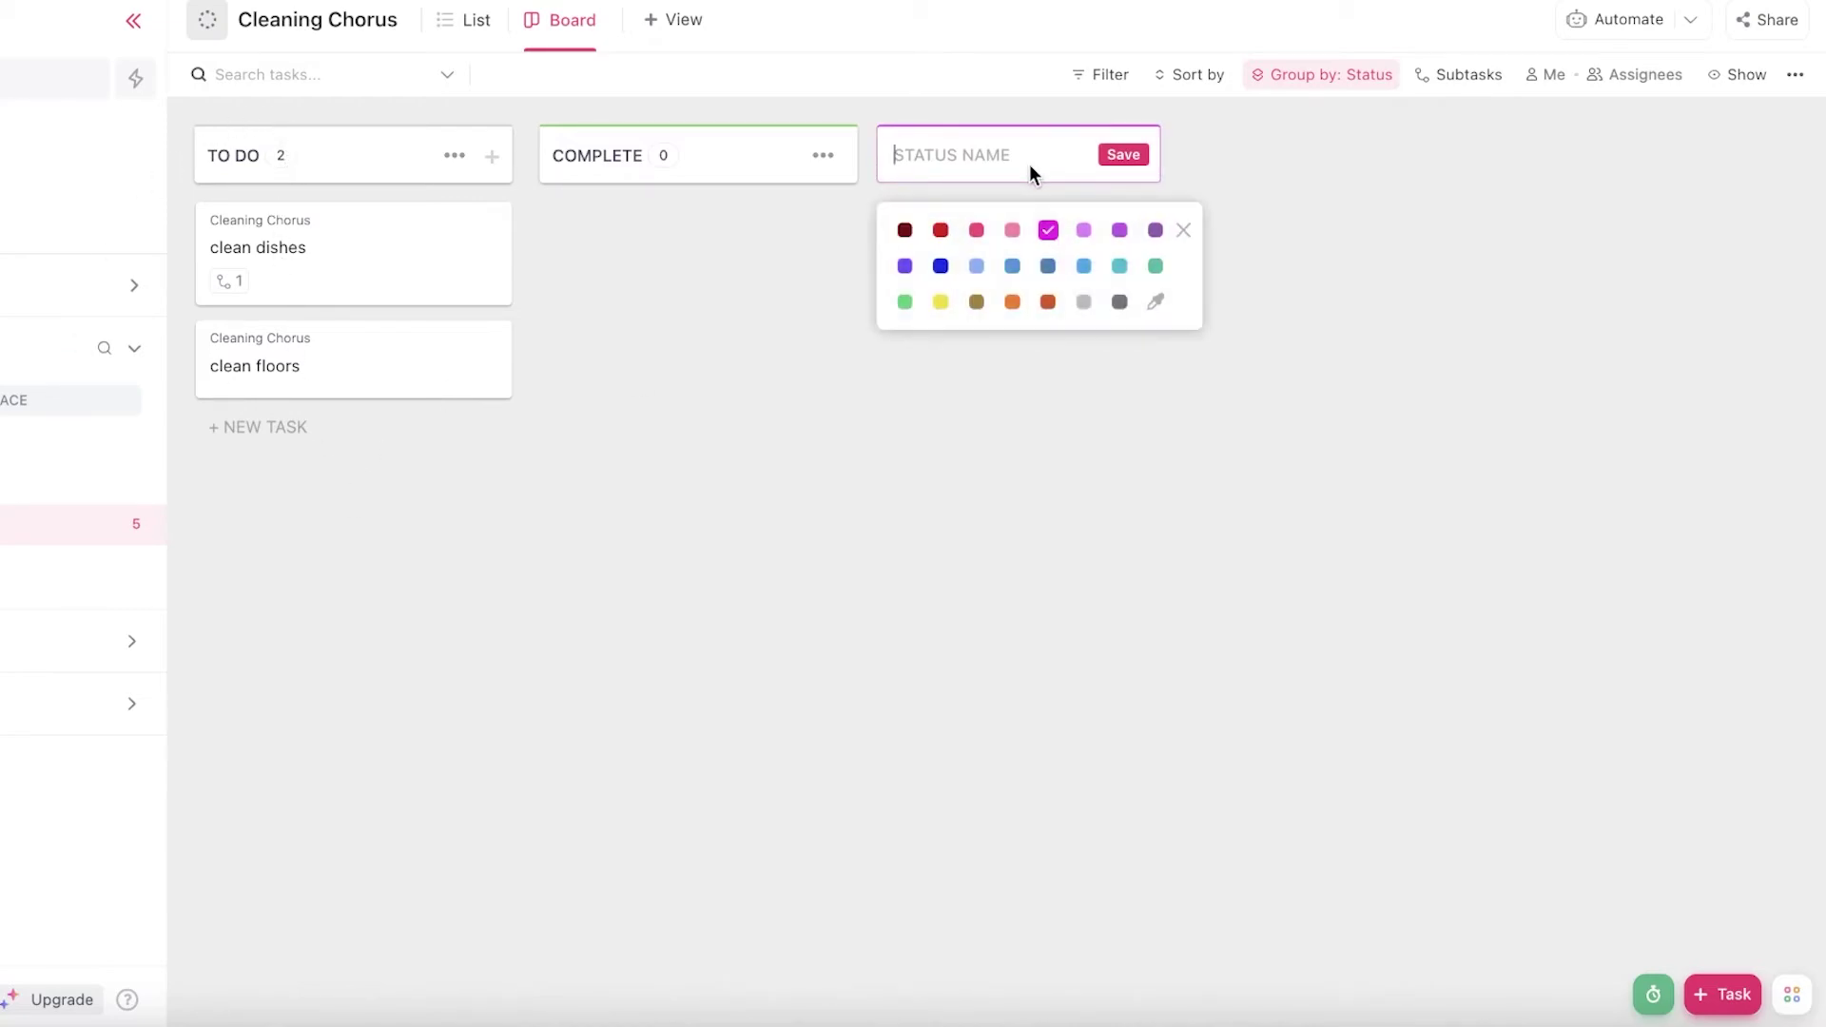
key(Return)
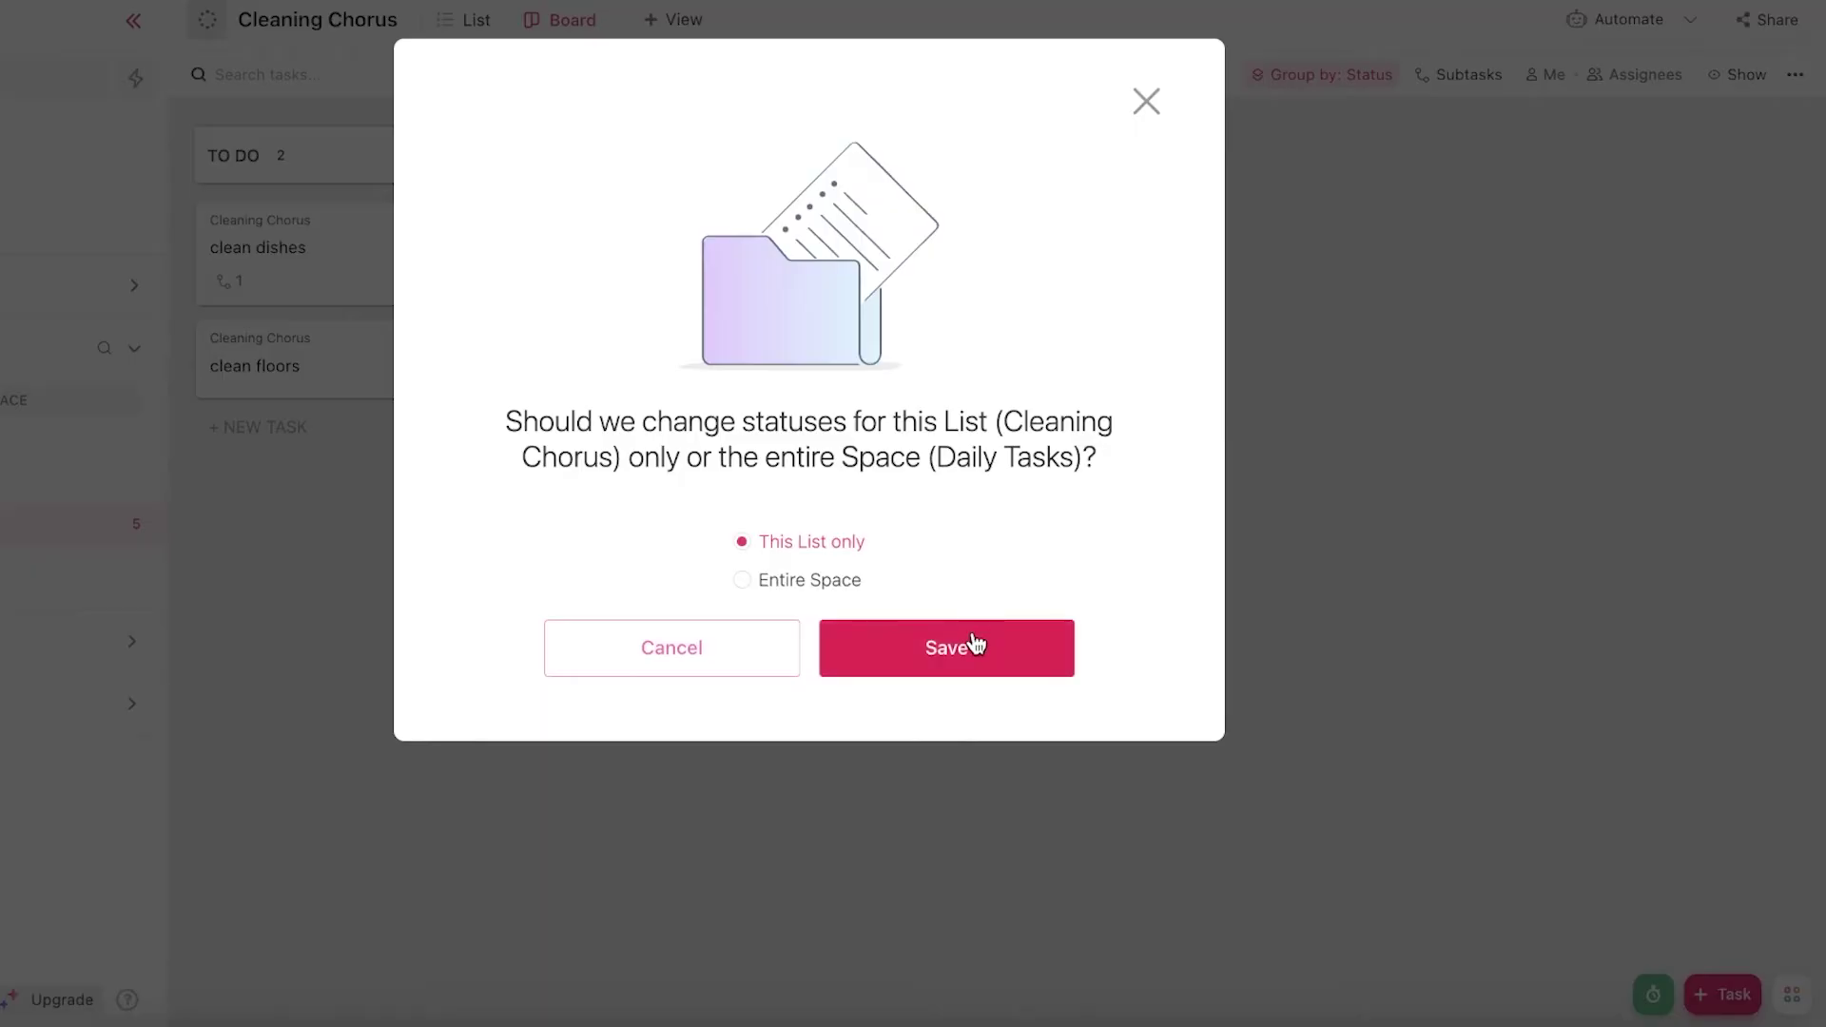
click(971, 644)
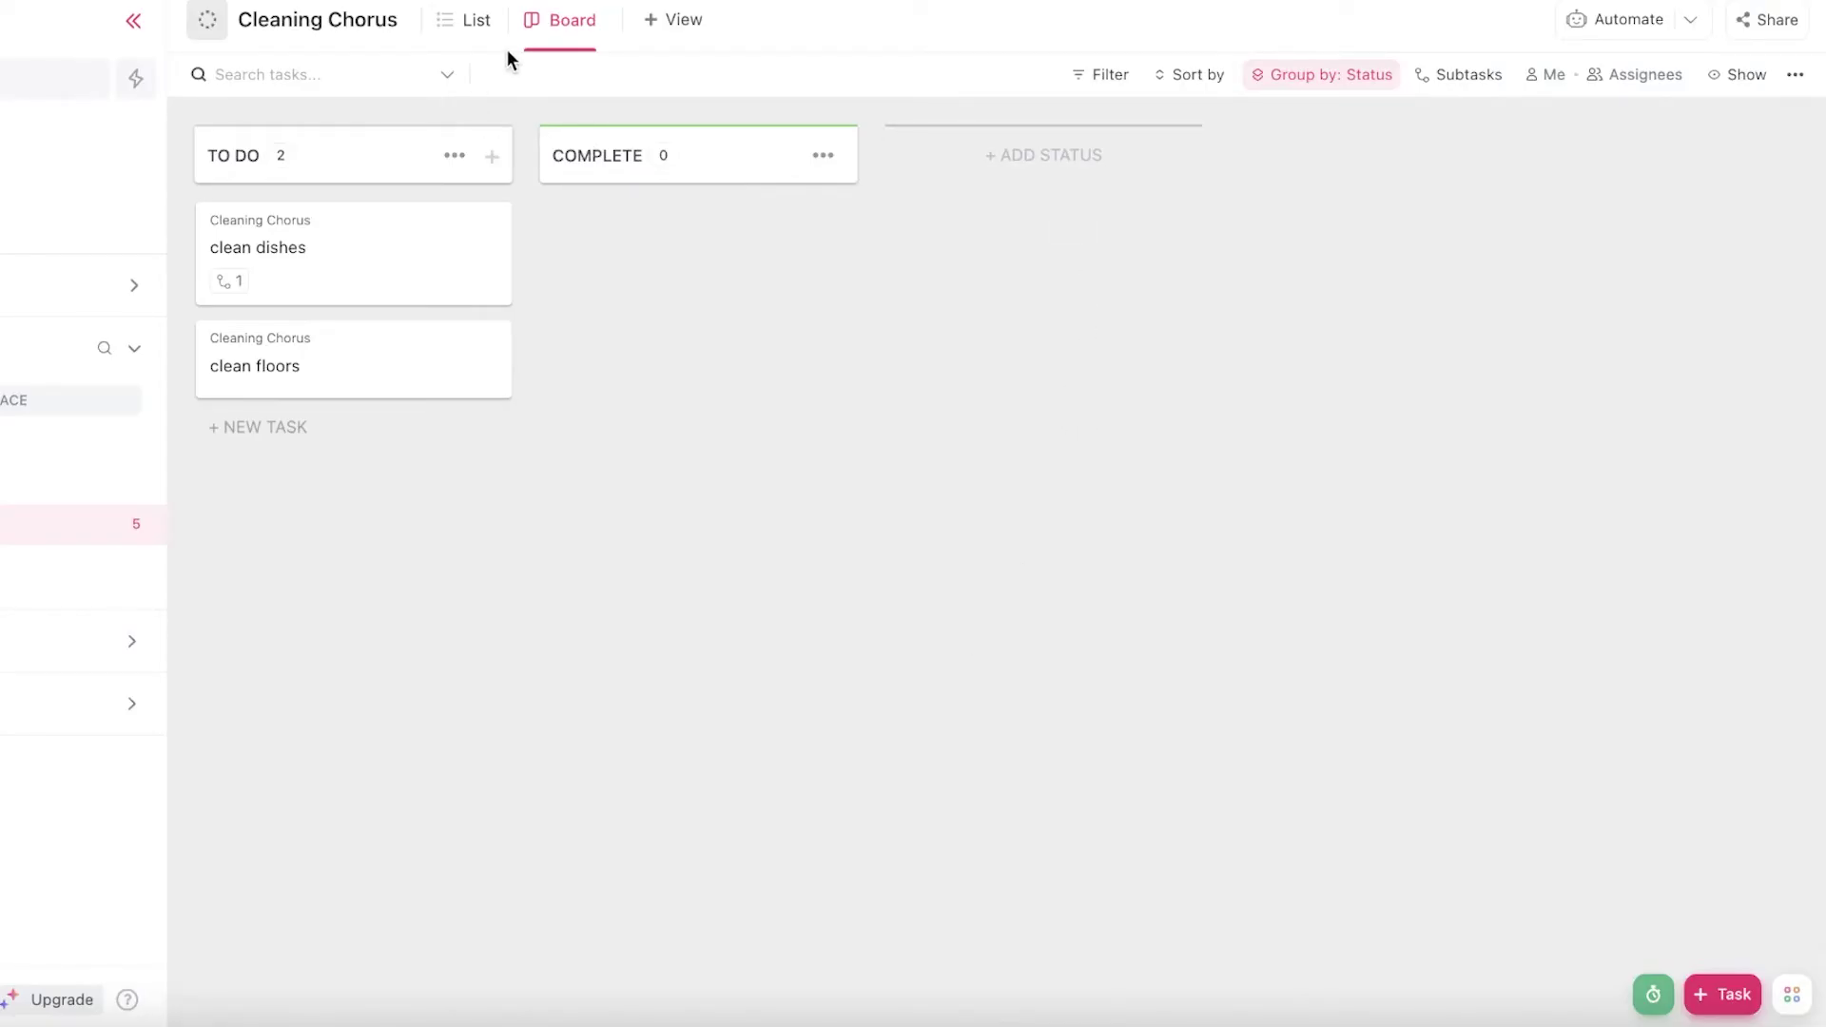
click(466, 20)
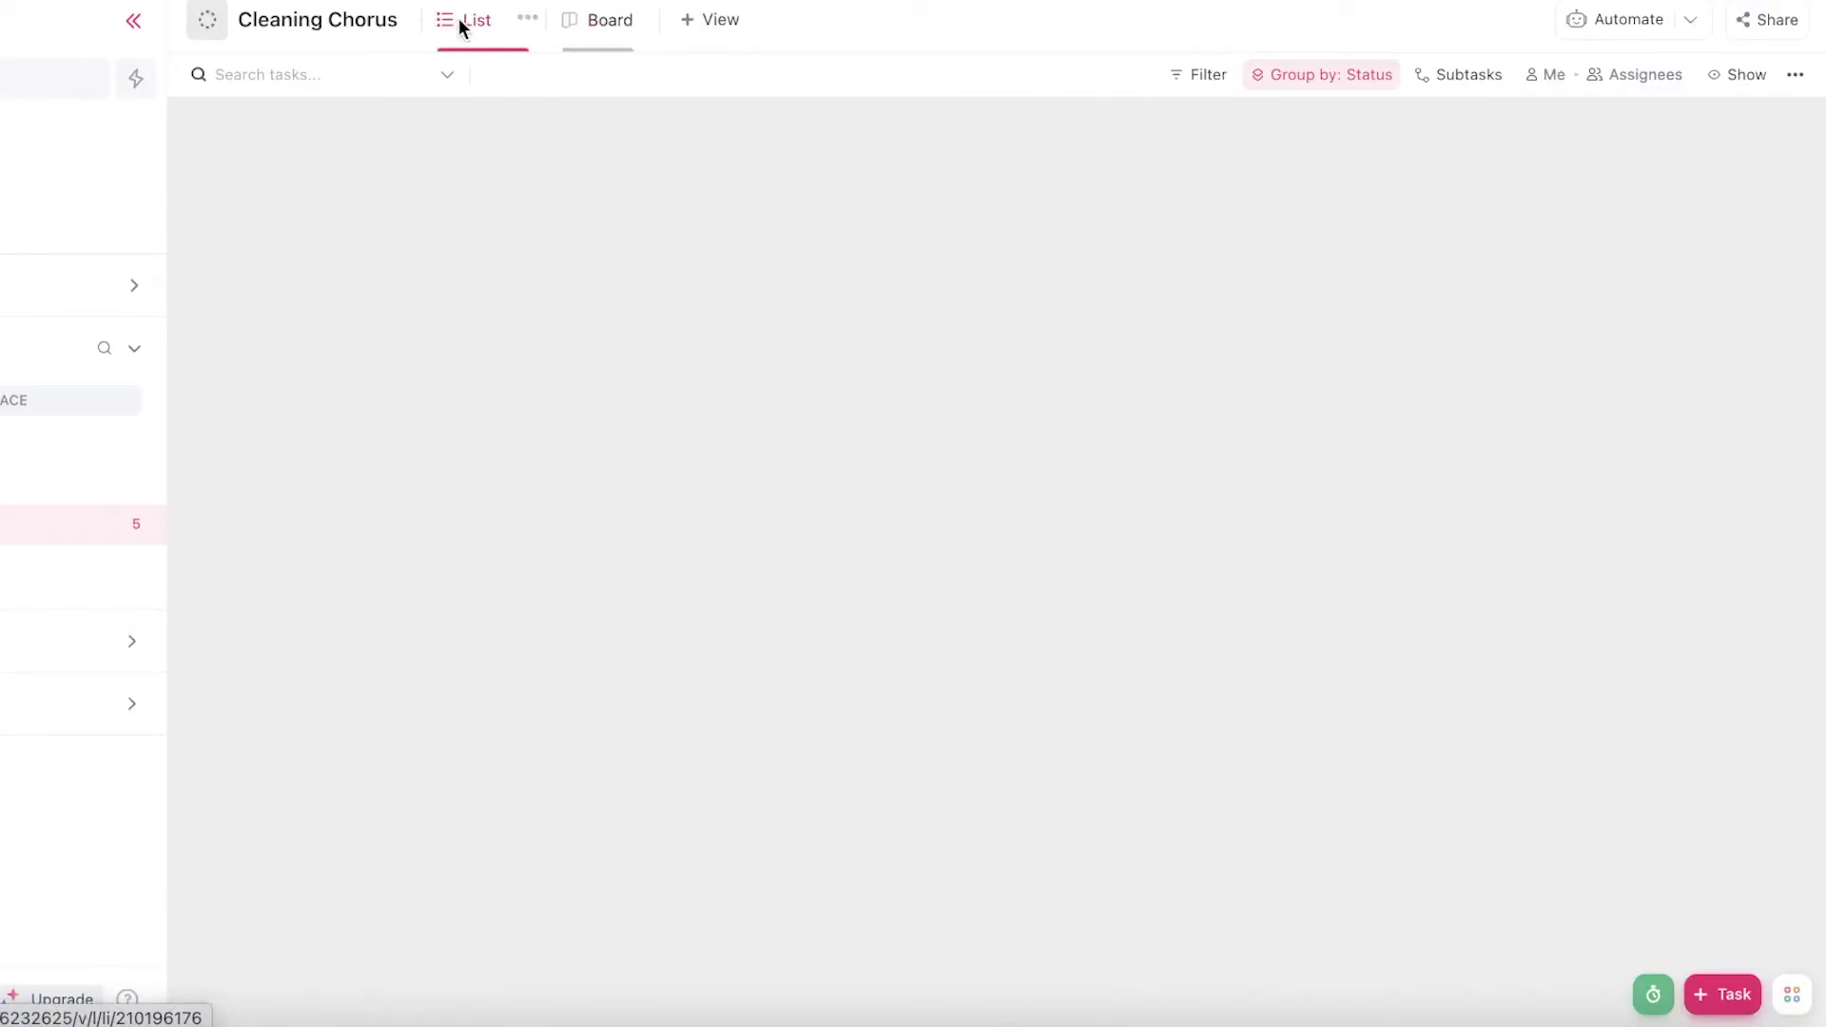
click(573, 21)
Move the clean dishes task from To Do to the In Progress status on the Board
click(1159, 159)
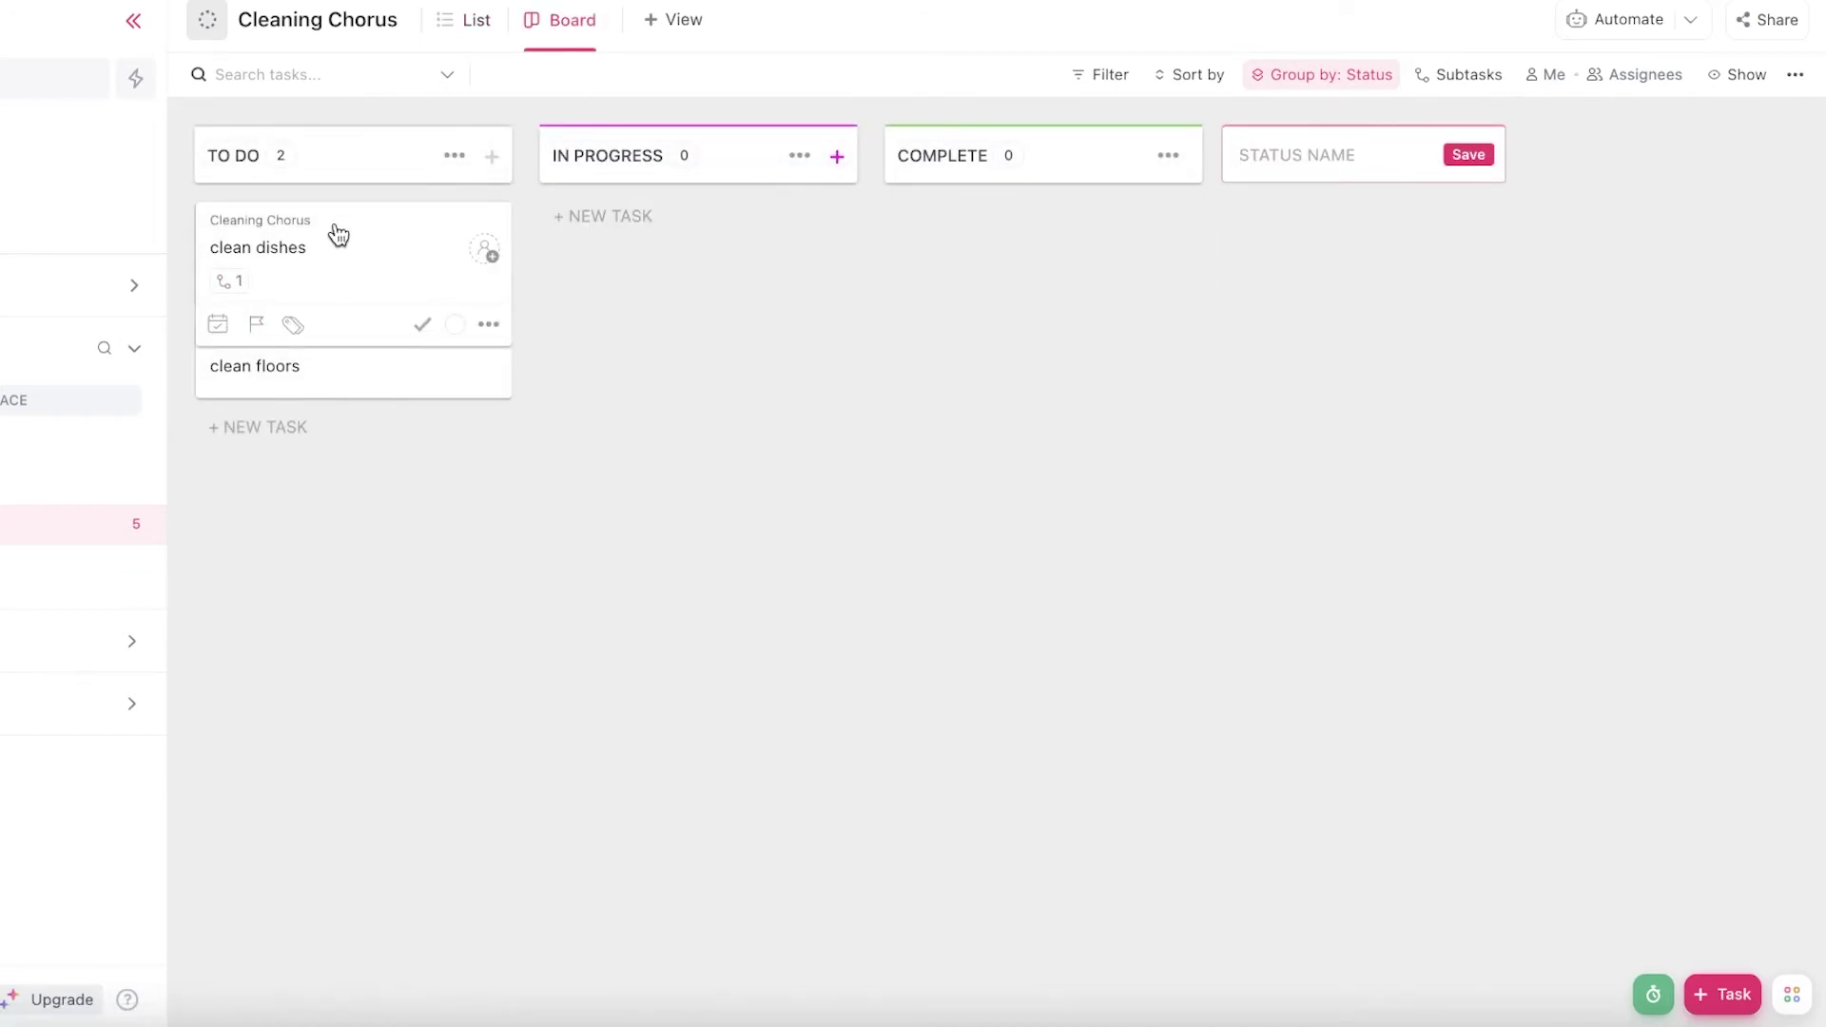
drag(323, 276, 632, 244)
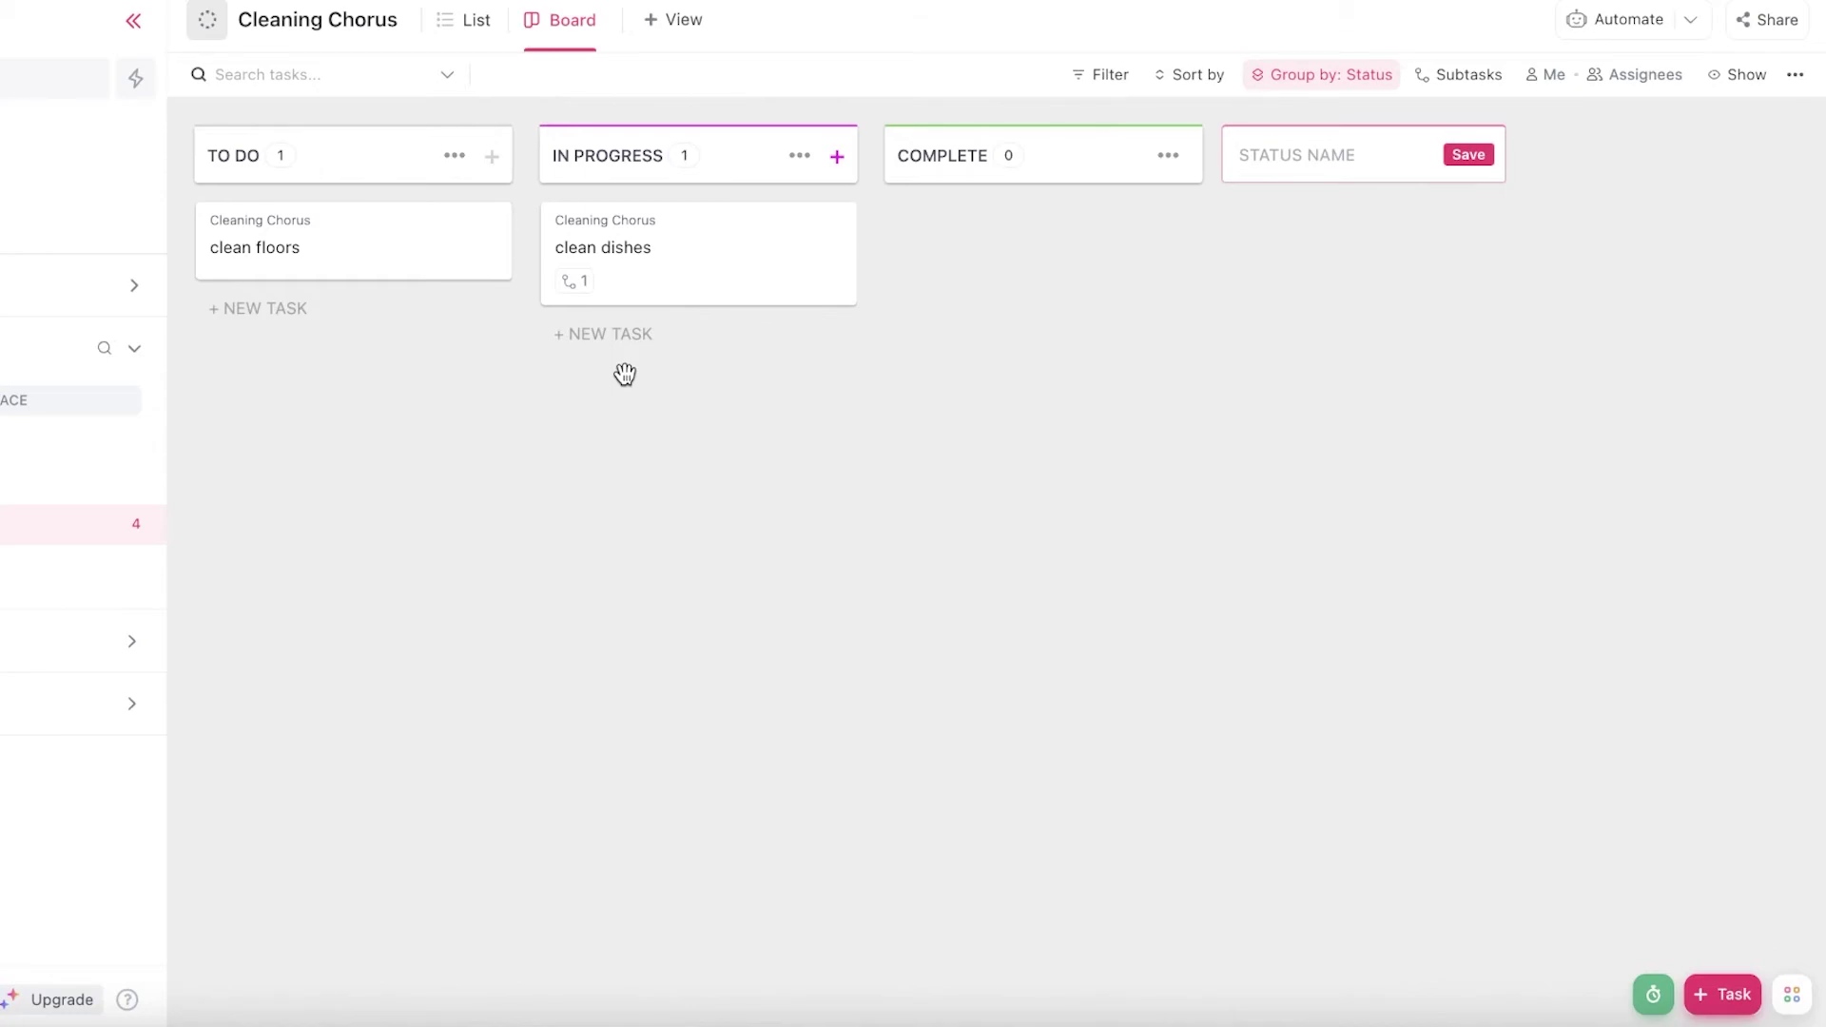
View the Finances and Daily Tasks Spaces, and return to the Cleaning Chorus List
click(75, 569)
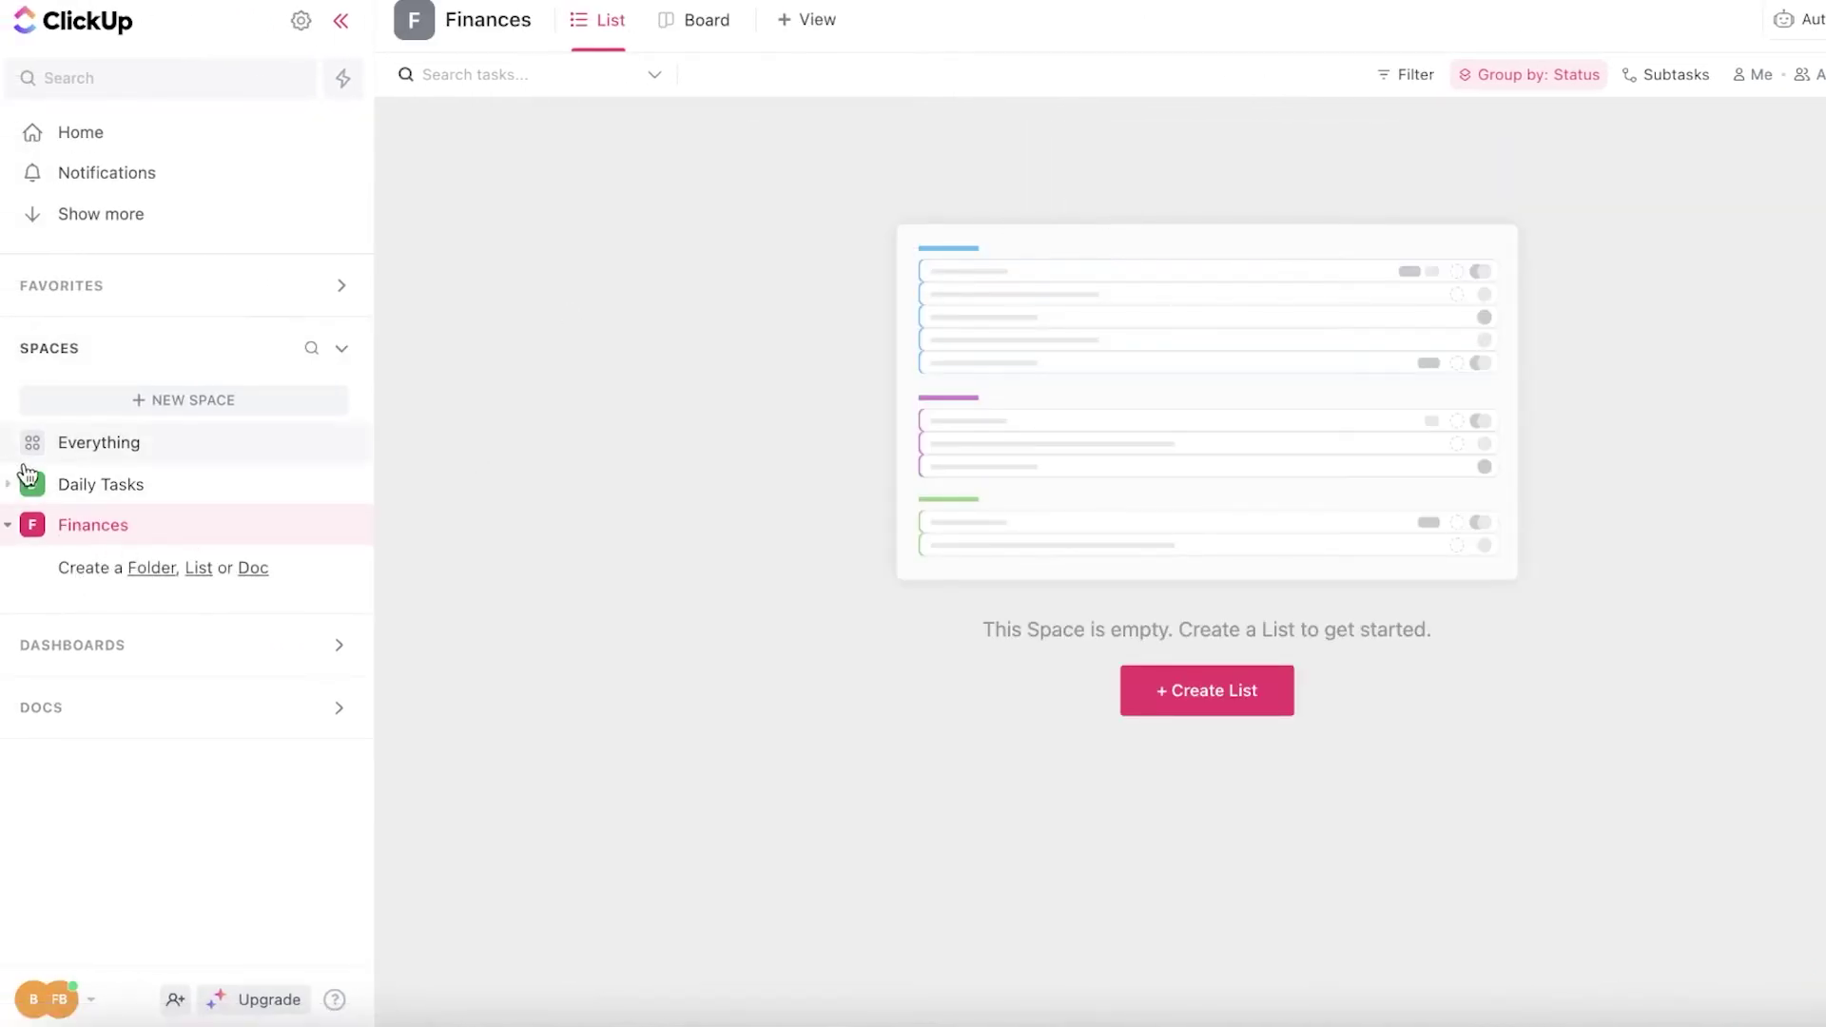
click(34, 480)
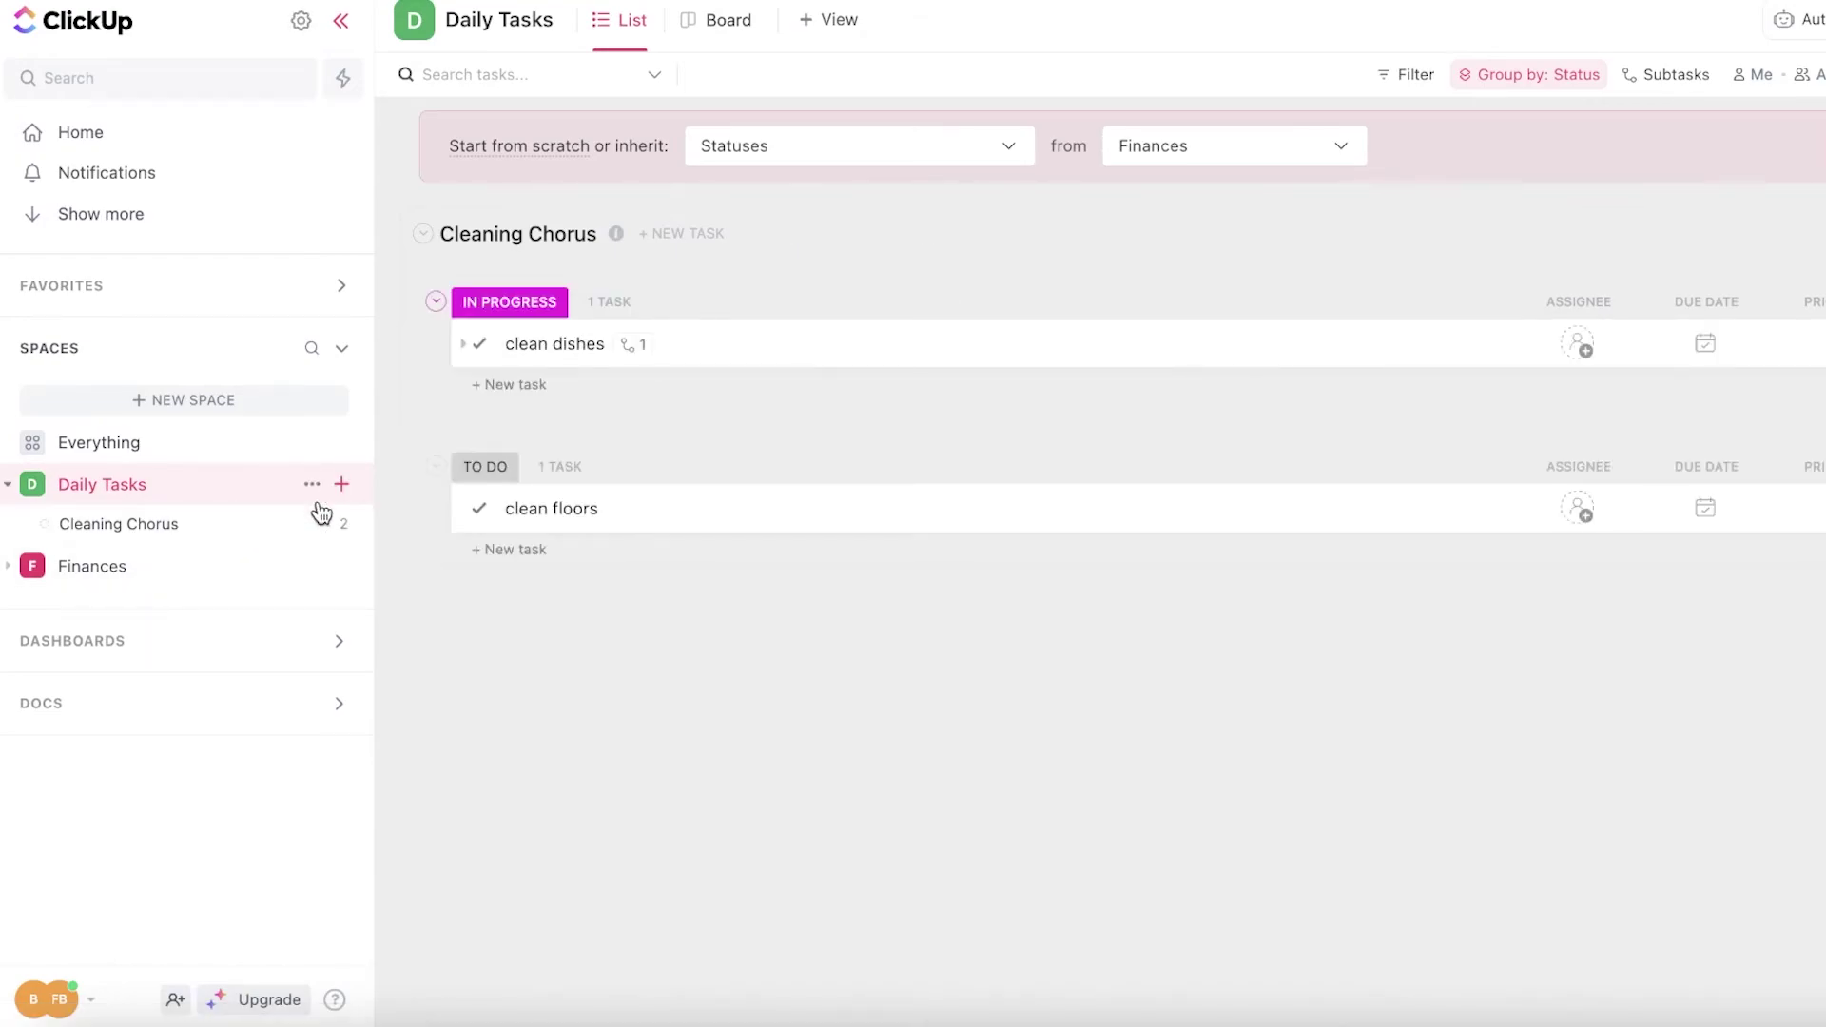
click(138, 537)
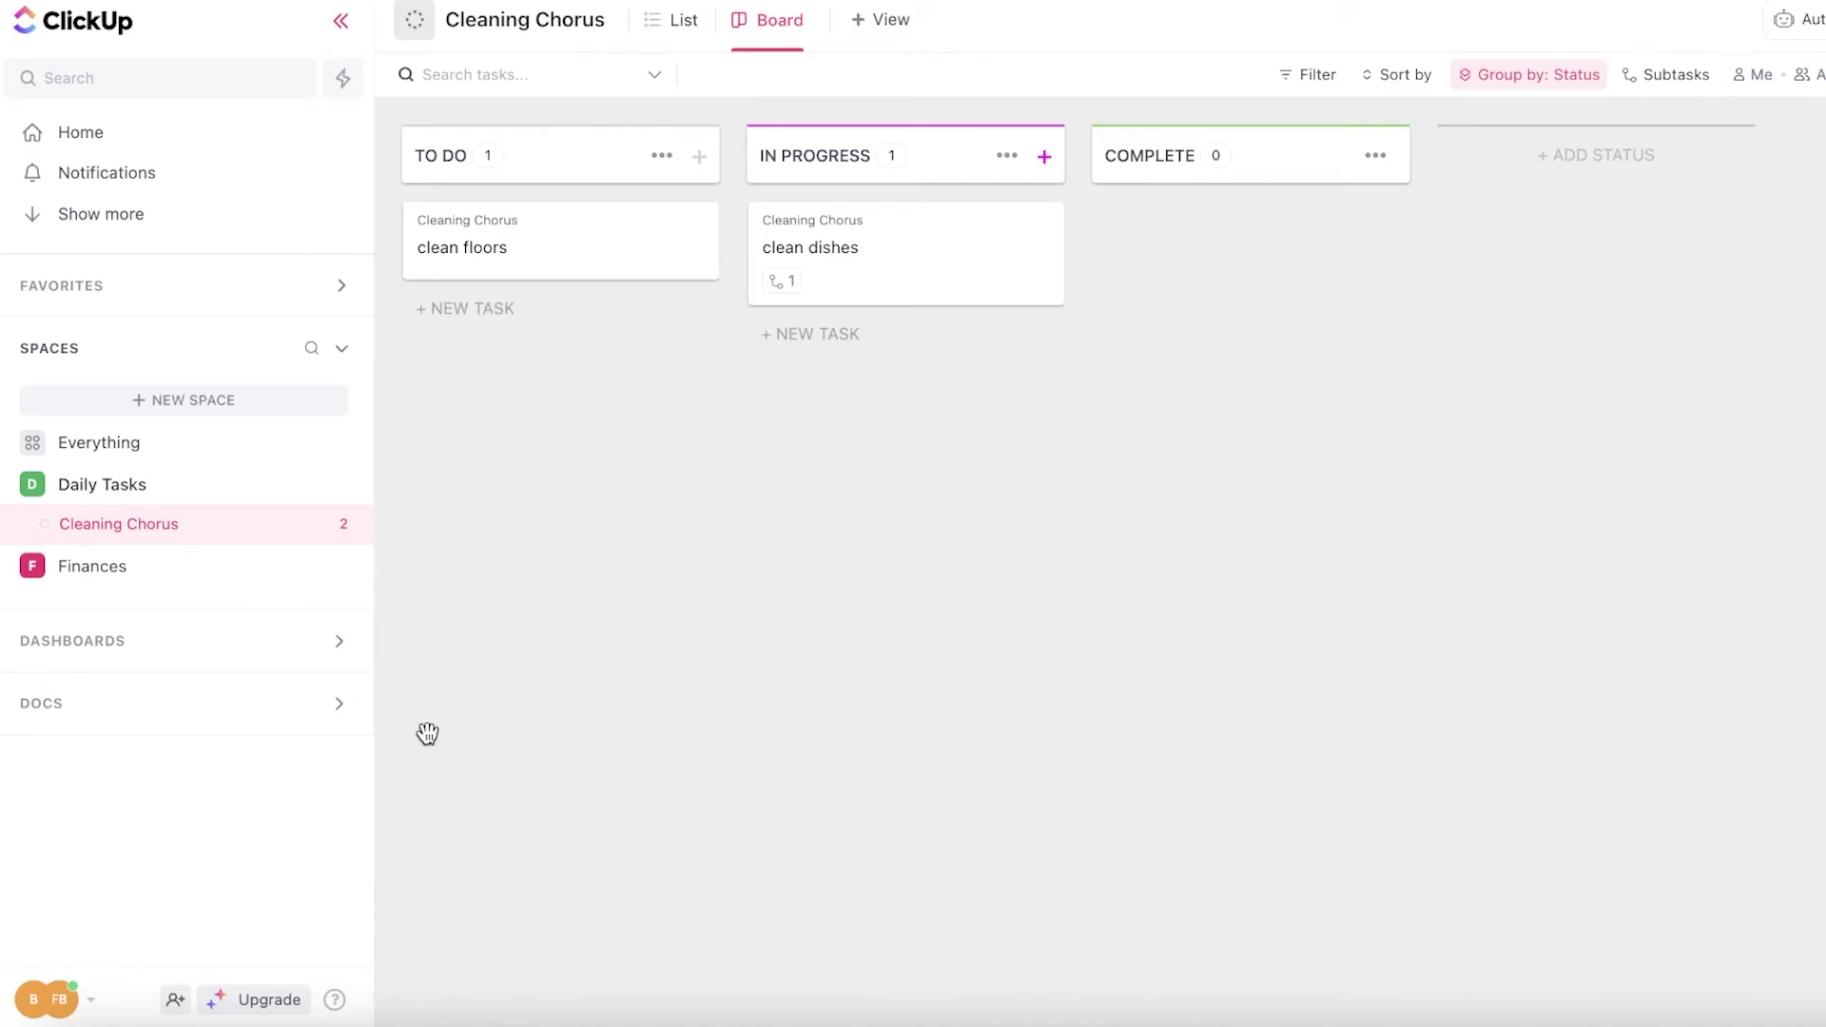
Add a Calendar view and a Gantt view to the Cleaning Chorus List
click(894, 31)
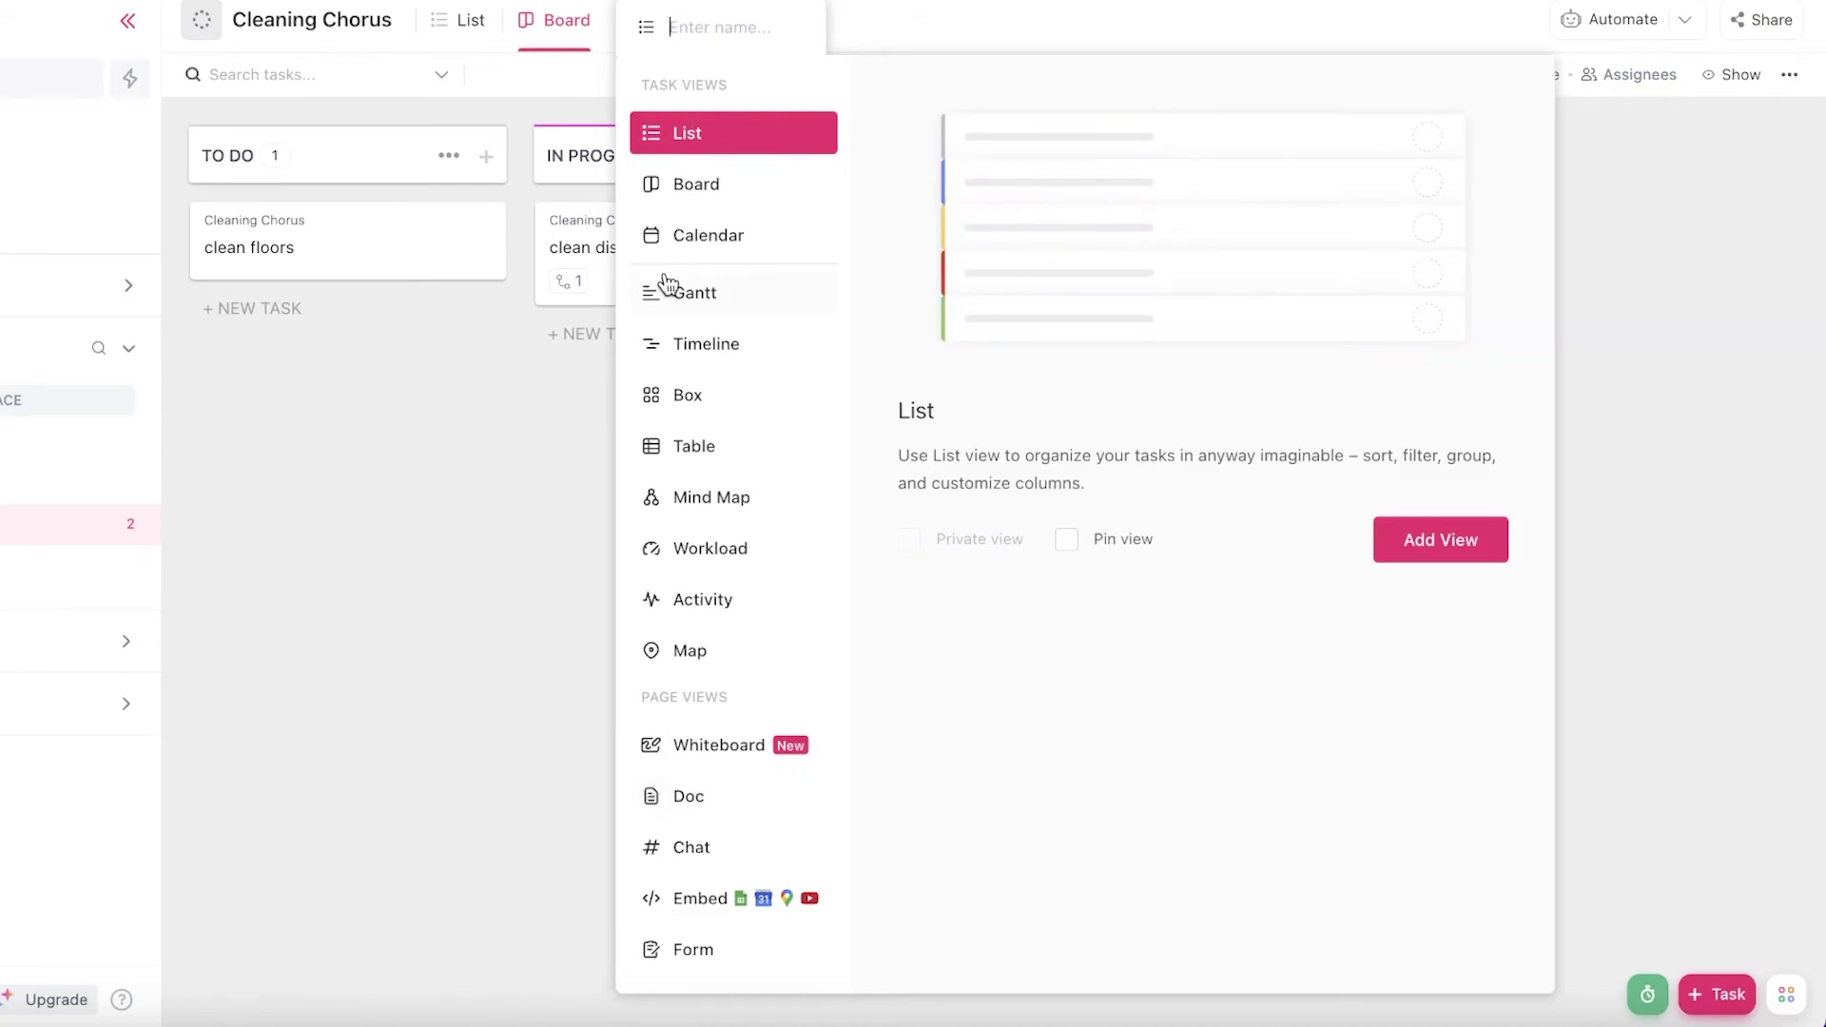
click(708, 238)
click(1489, 552)
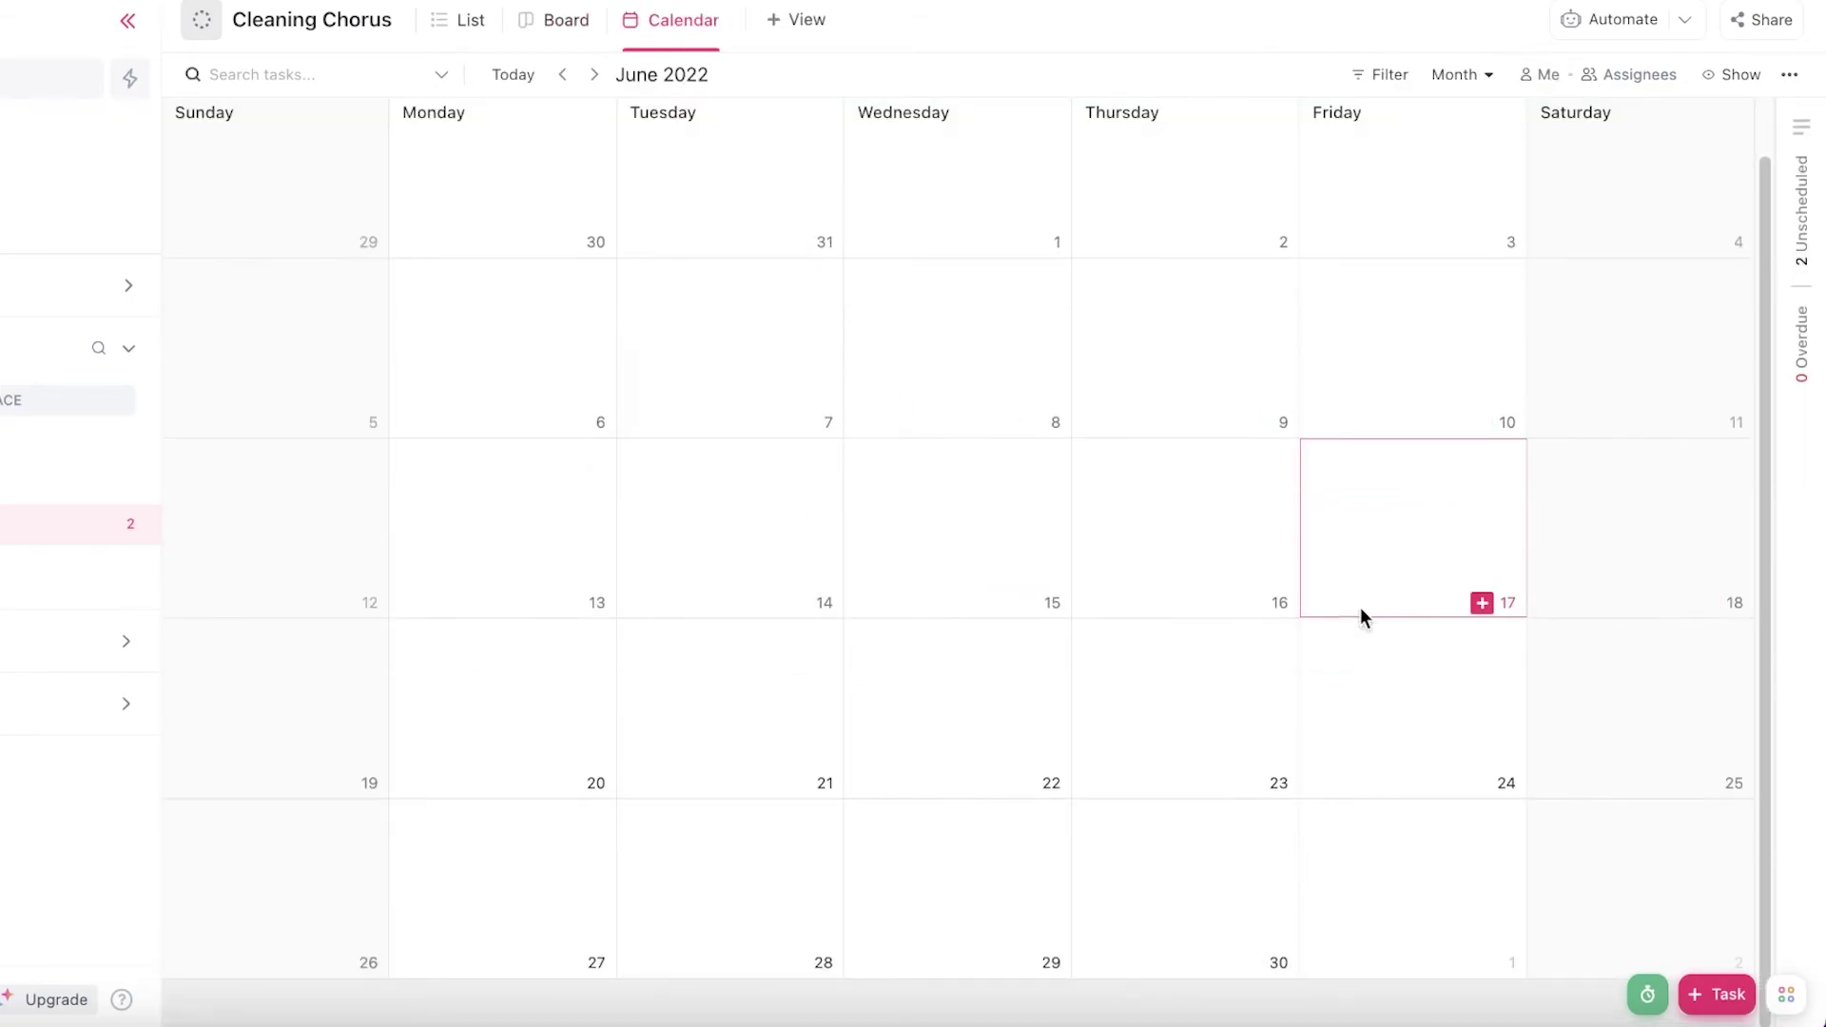
click(799, 23)
click(818, 301)
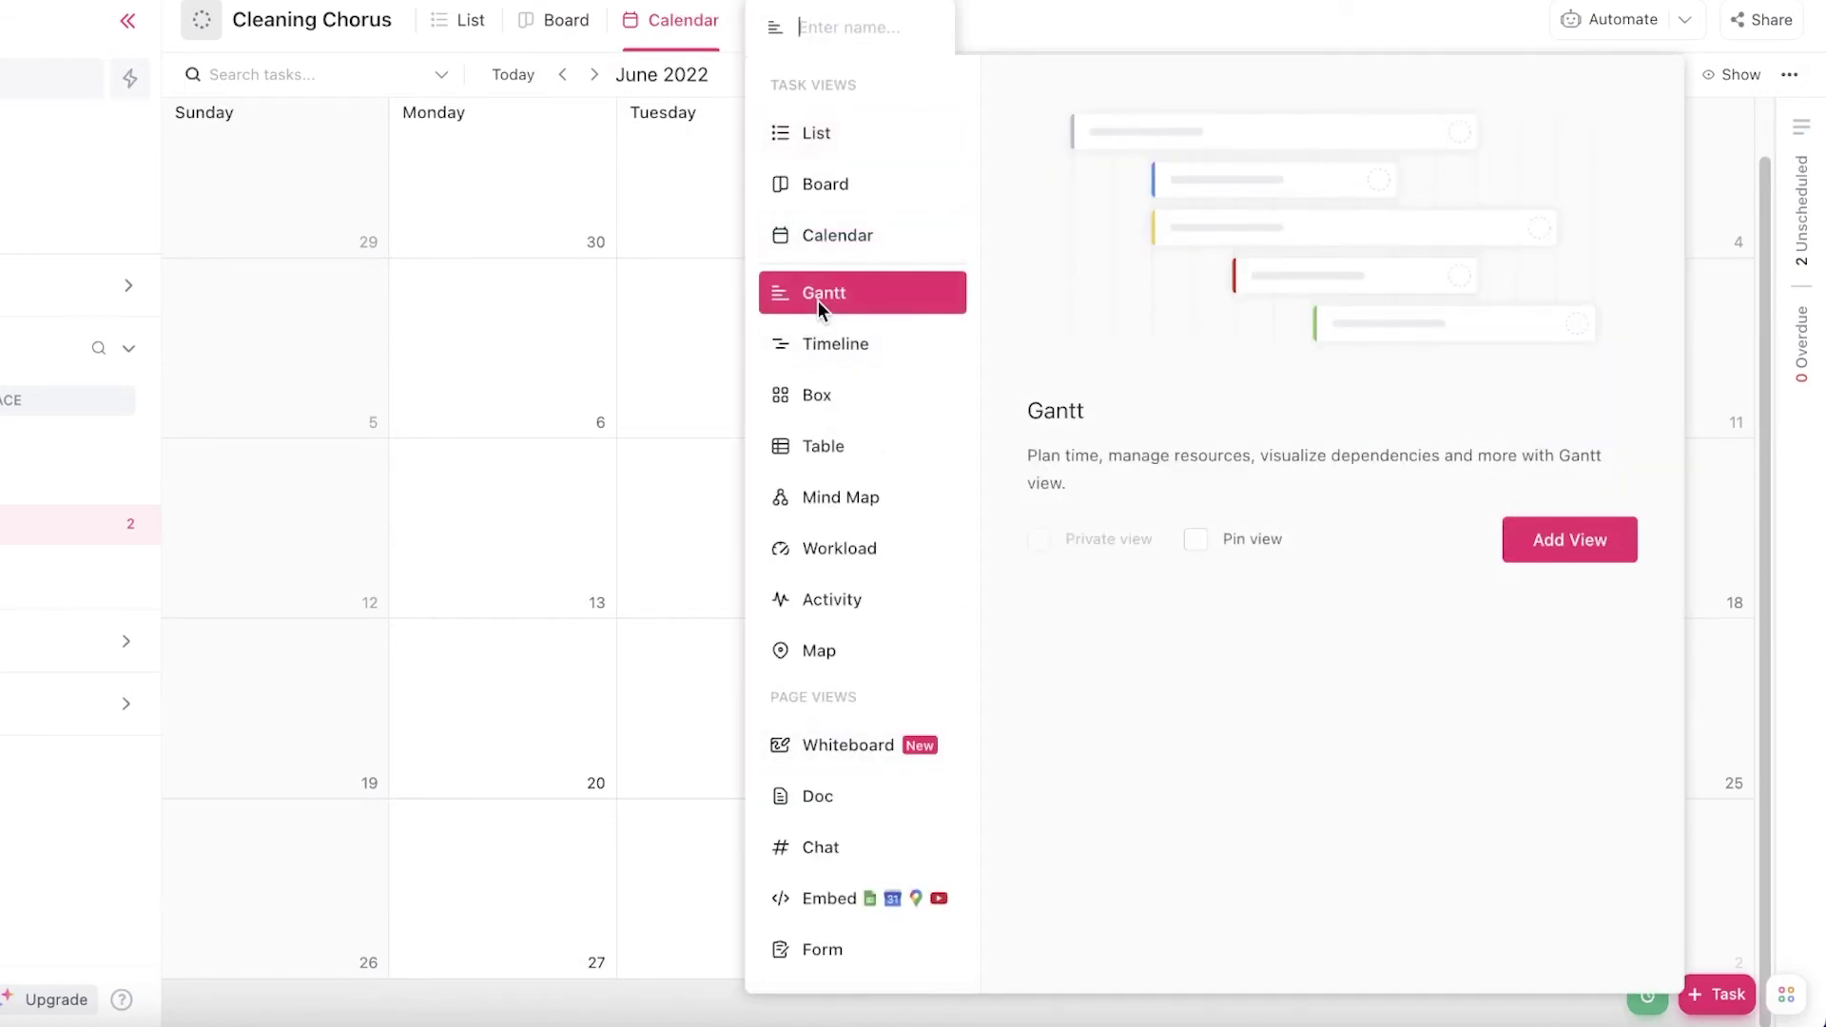
click(1551, 539)
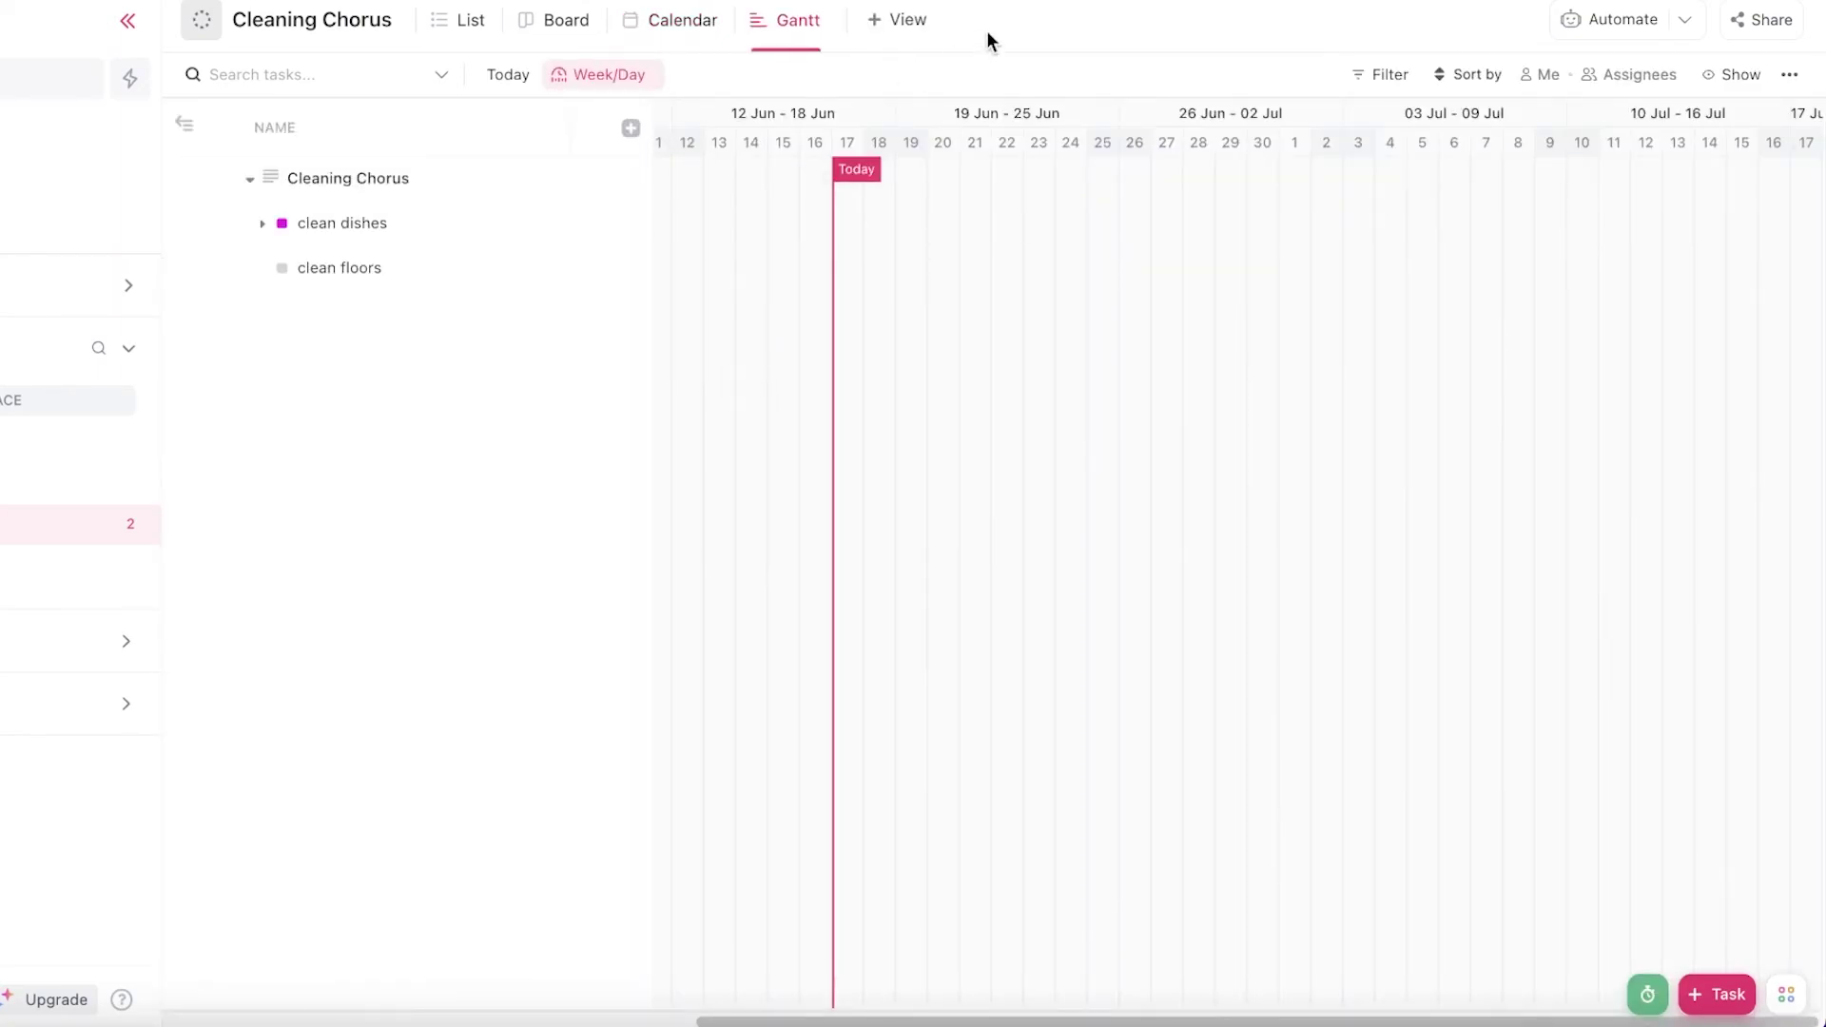
Preview the Timeline and Box view types available for the Cleaning Chorus List
click(899, 20)
click(957, 345)
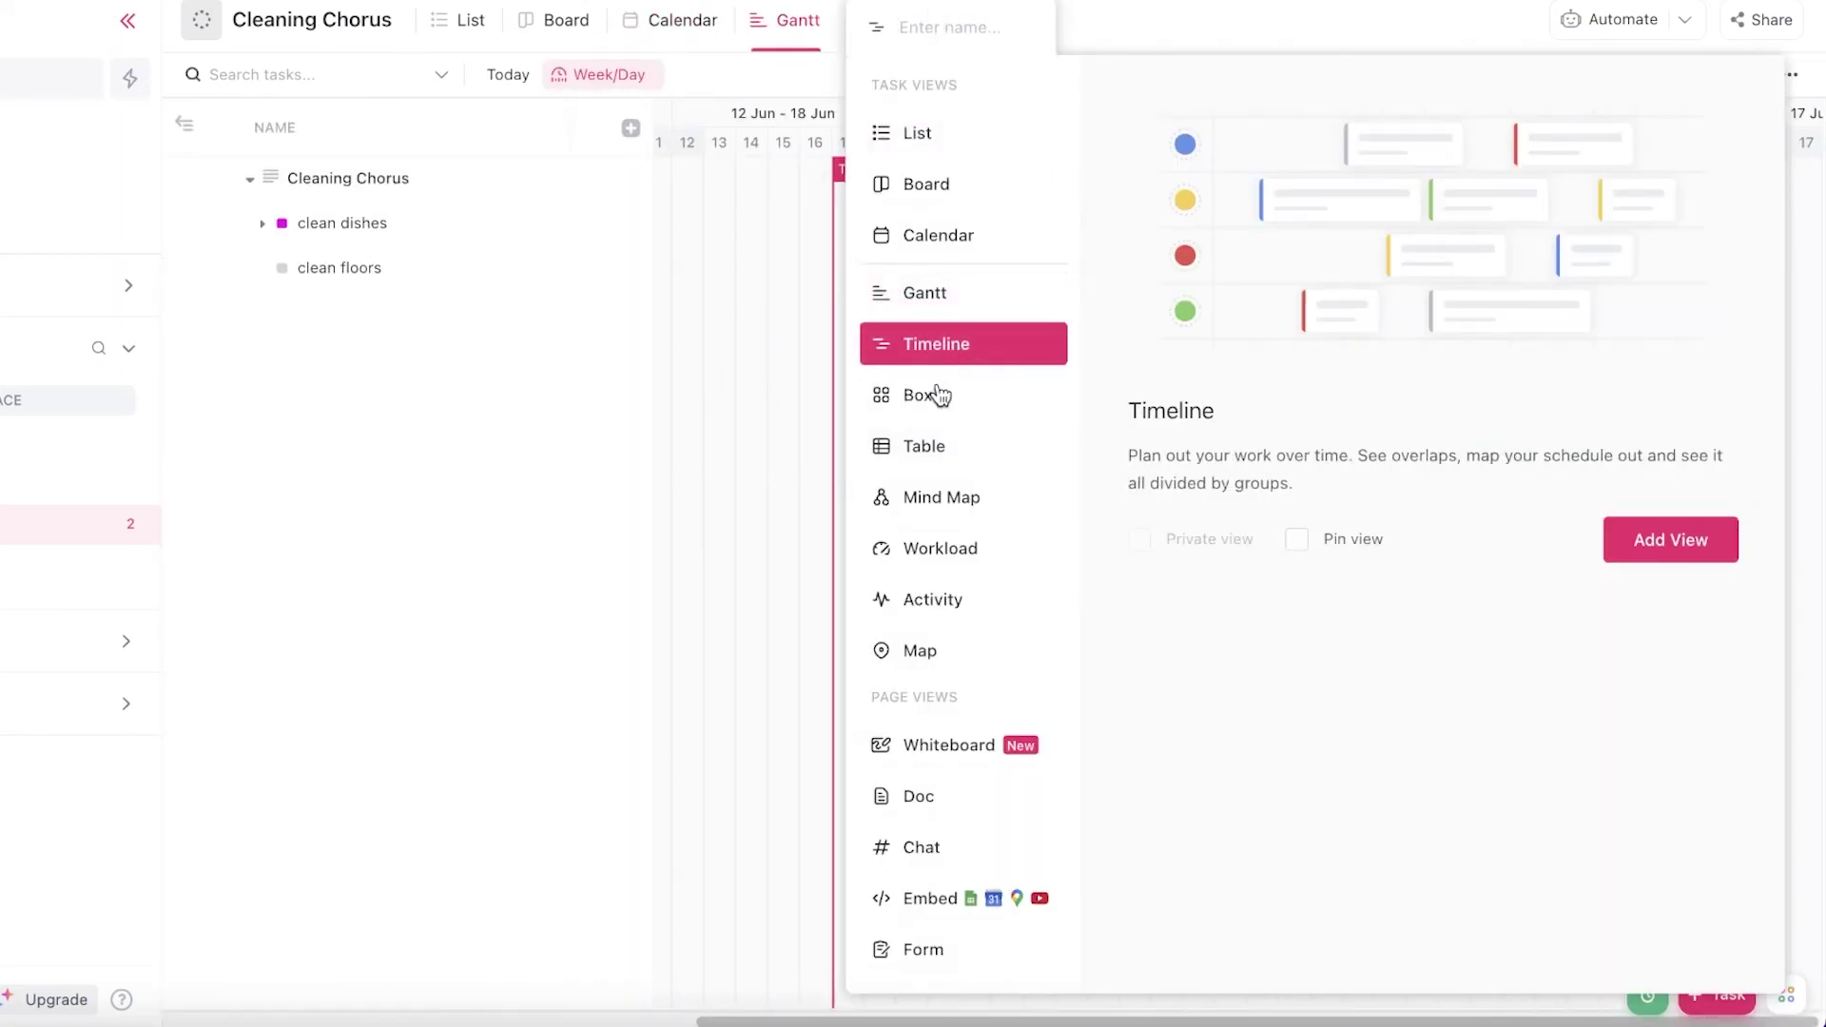
click(932, 395)
click(1650, 539)
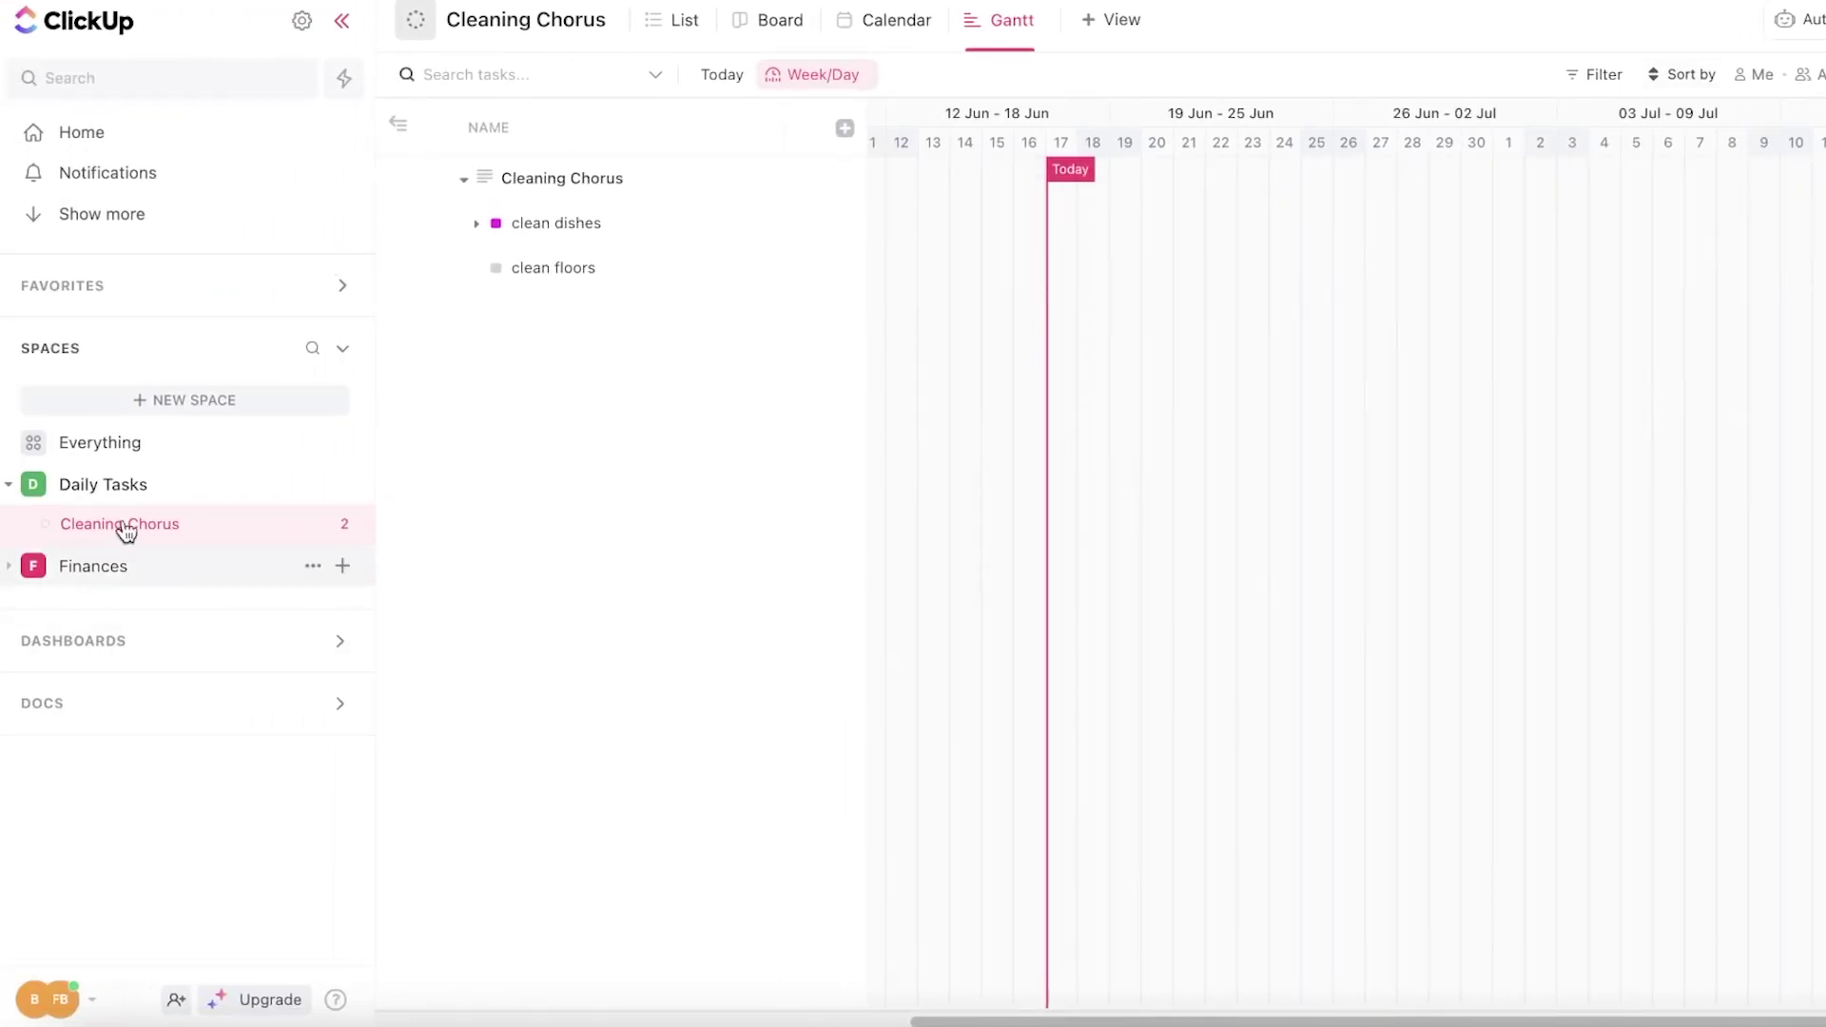
Collapse the Daily Tasks Space and go to the Home page
click(167, 487)
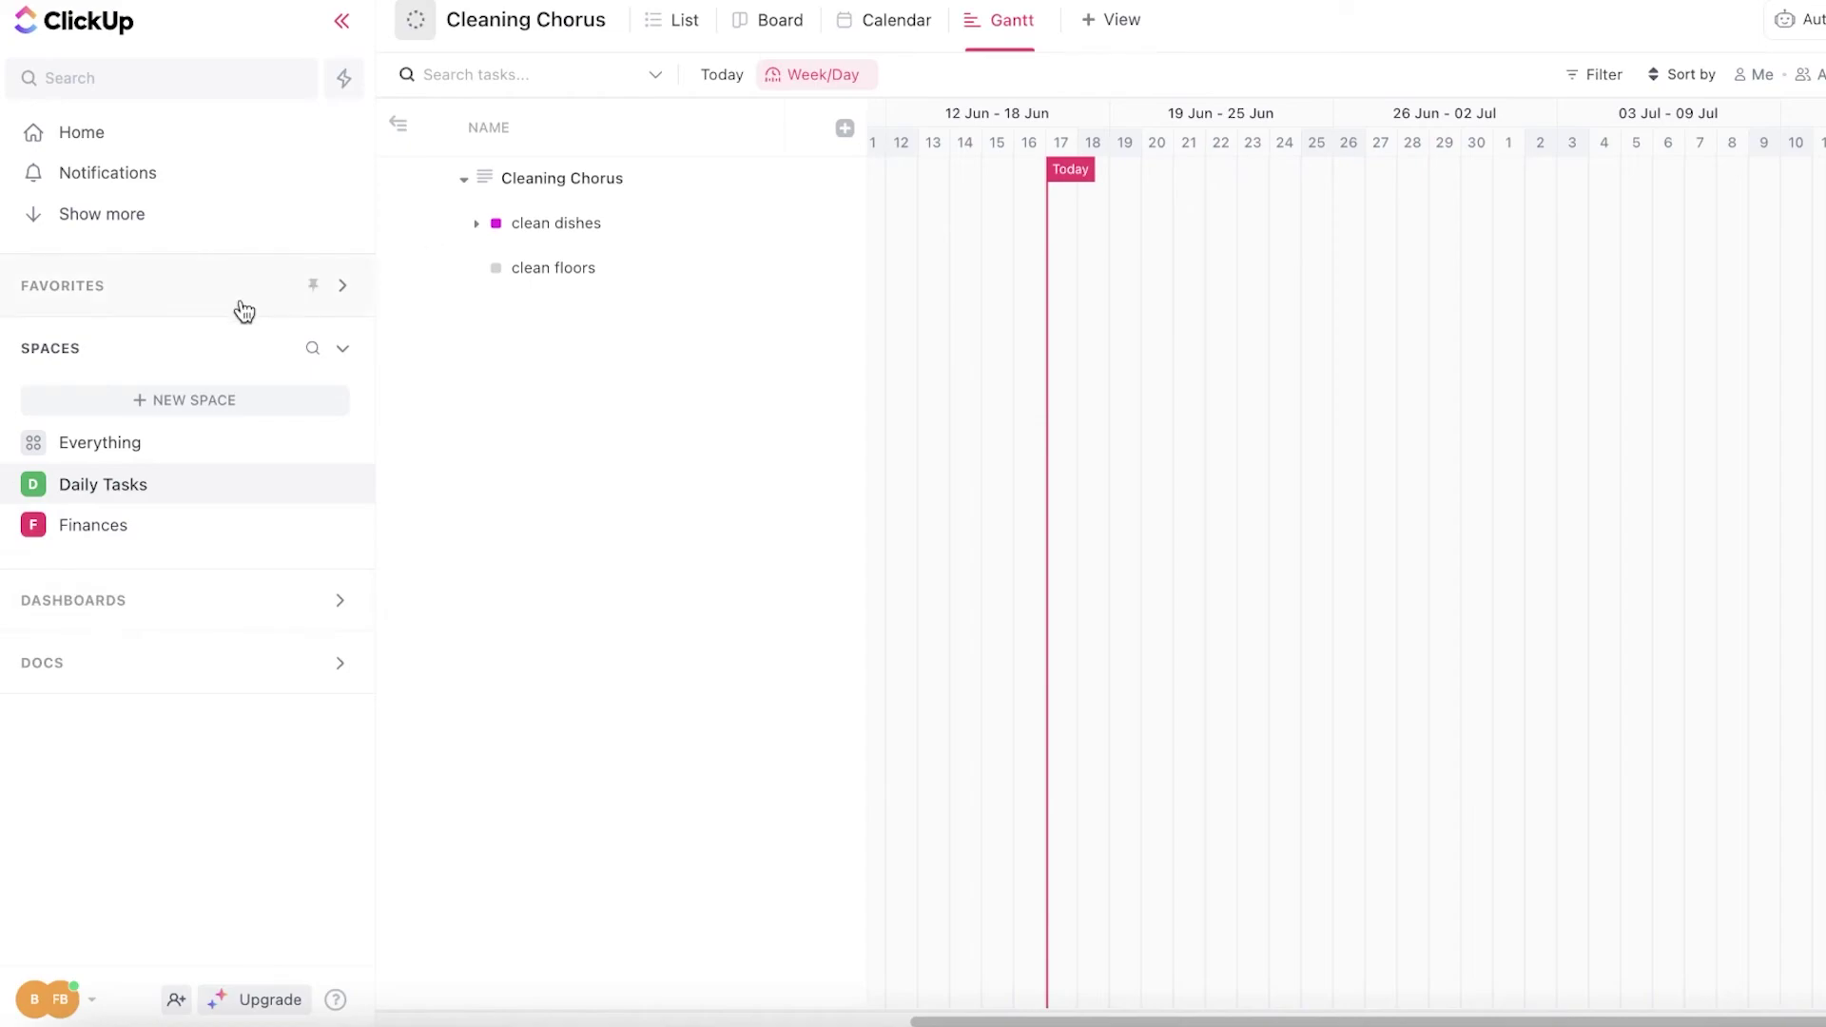
click(159, 134)
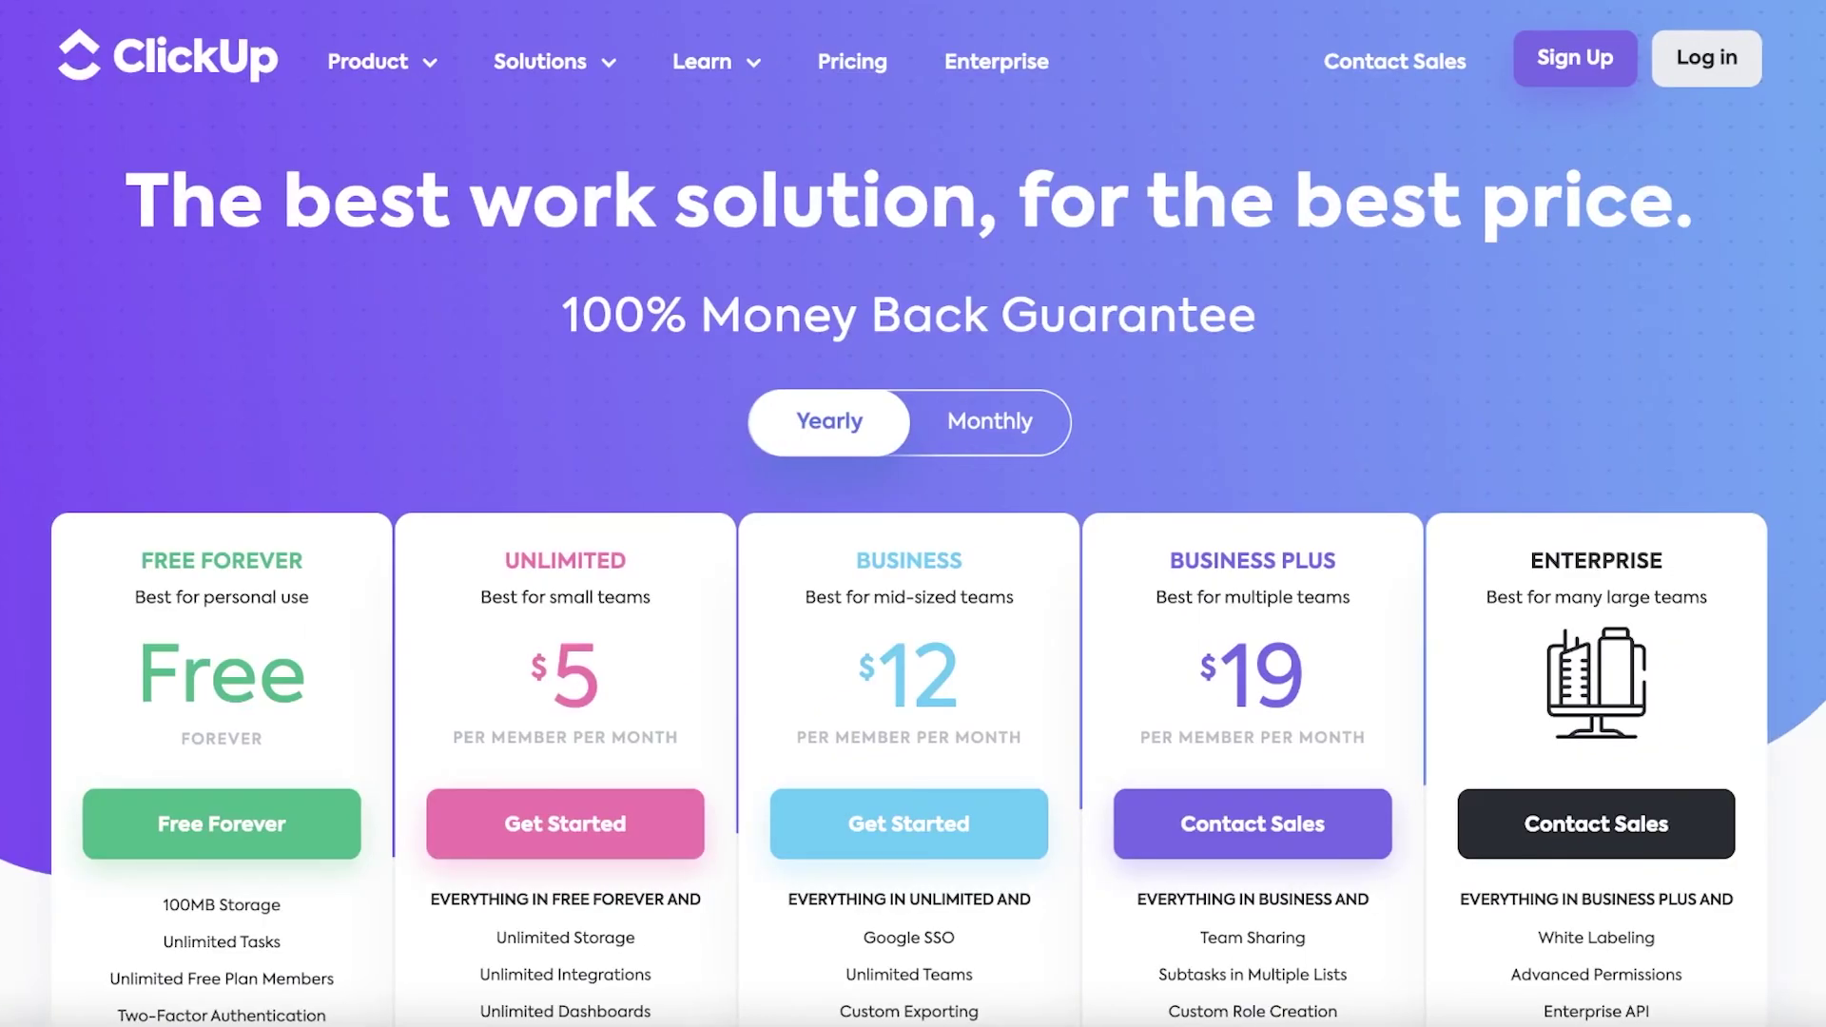
Examine the yearly prices and included features of the Free Forever, Unlimited, Business, Business Plus and Enterprise plans
scroll(384, 564, down, 5)
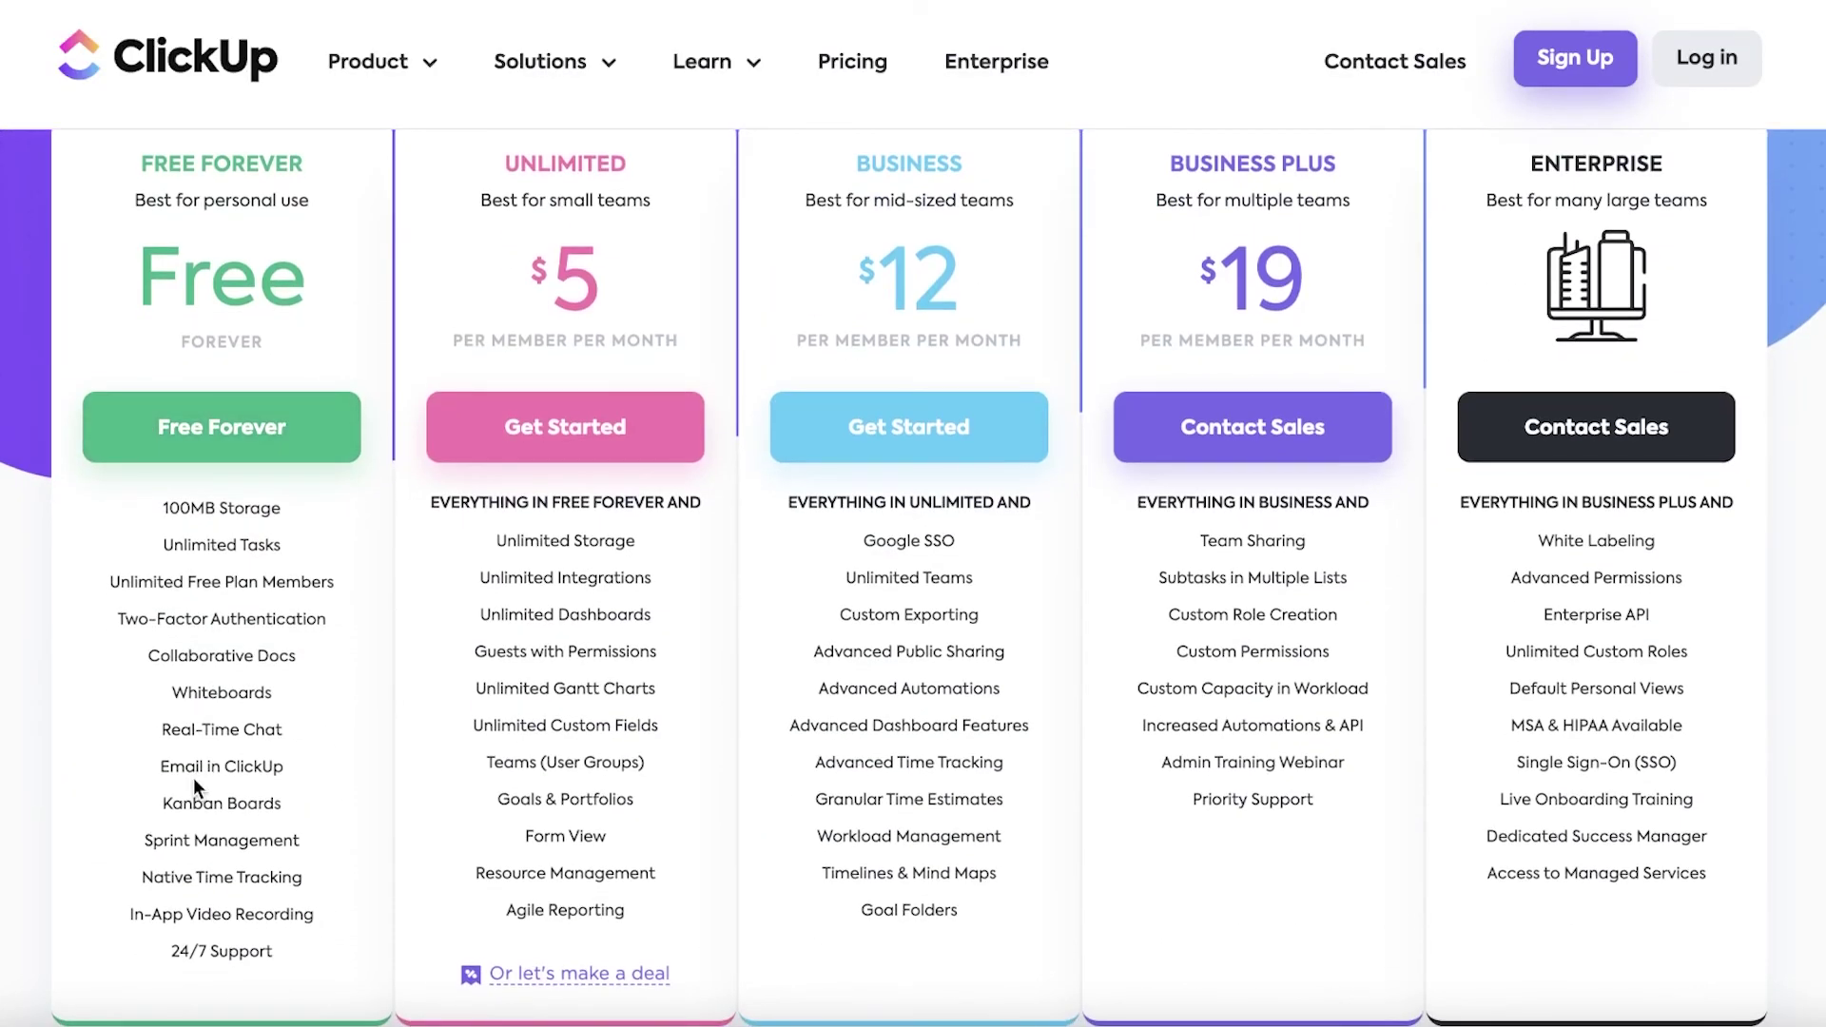
scroll(194, 780, down, 1)
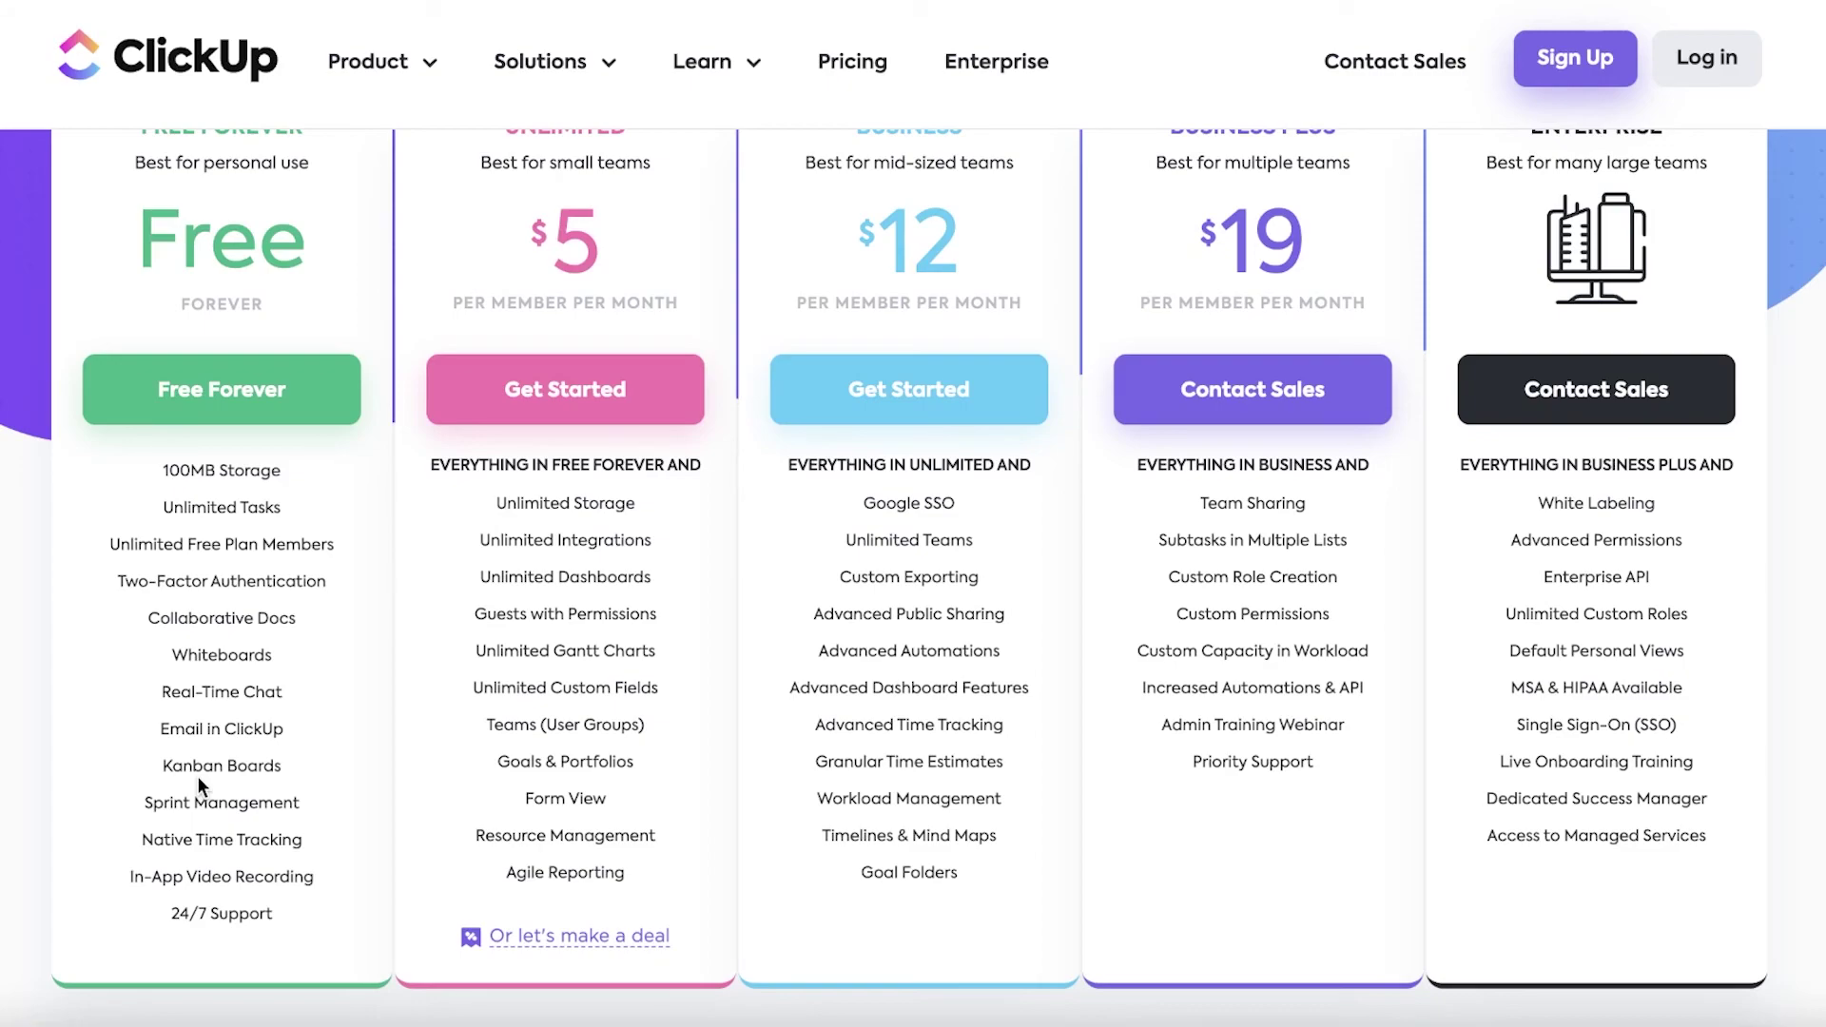
scroll(200, 778, up, 1)
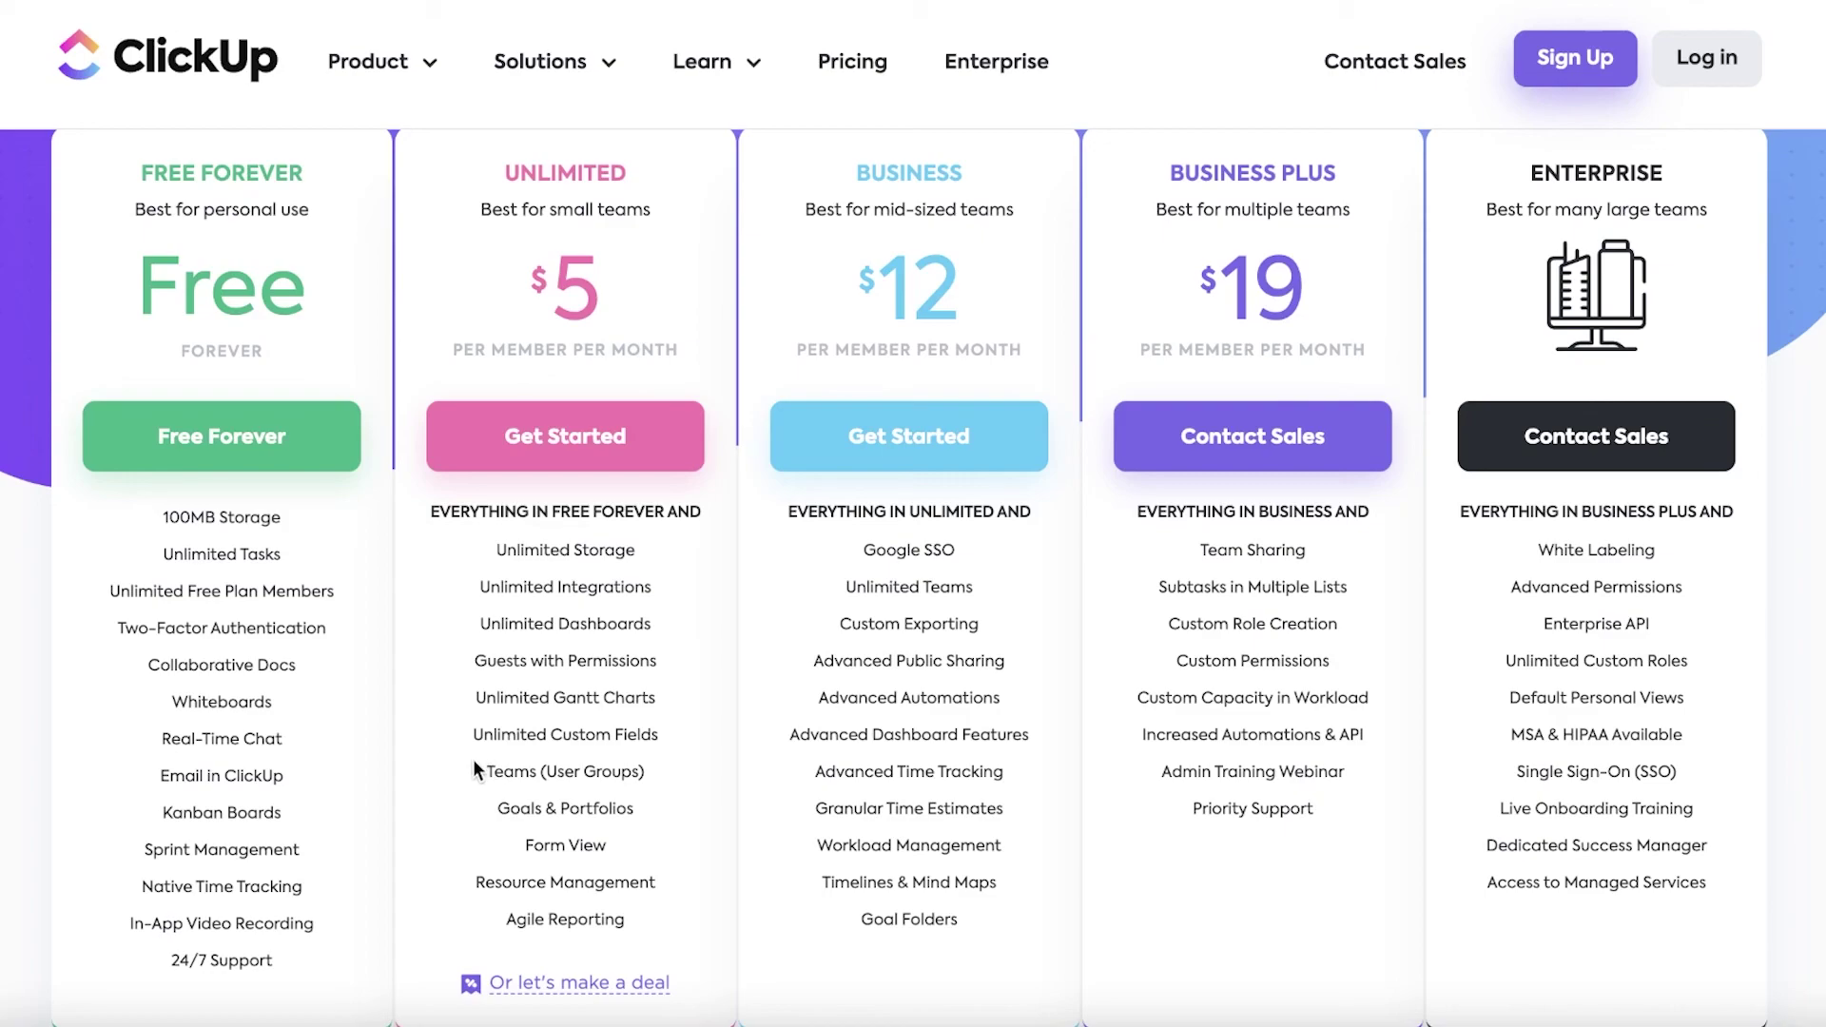
scroll(474, 766, up, 2)
scroll(476, 769, down, 3)
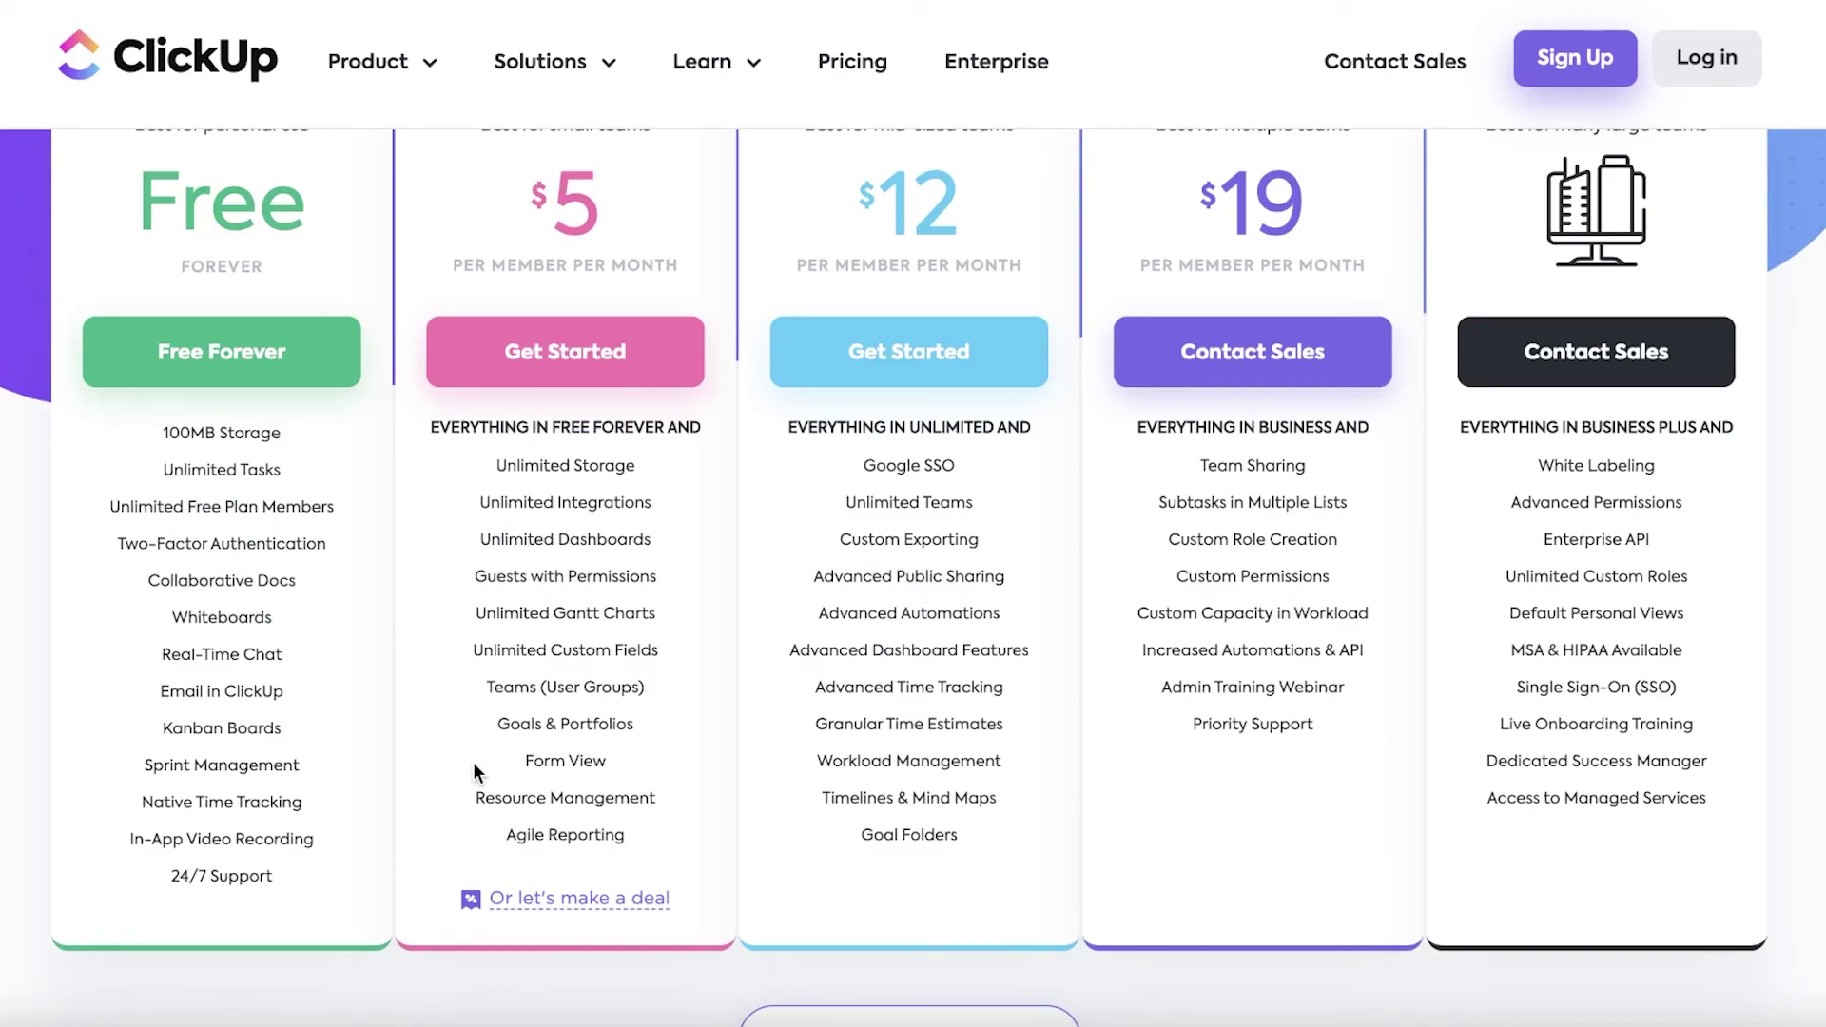
scroll(472, 761, up, 3)
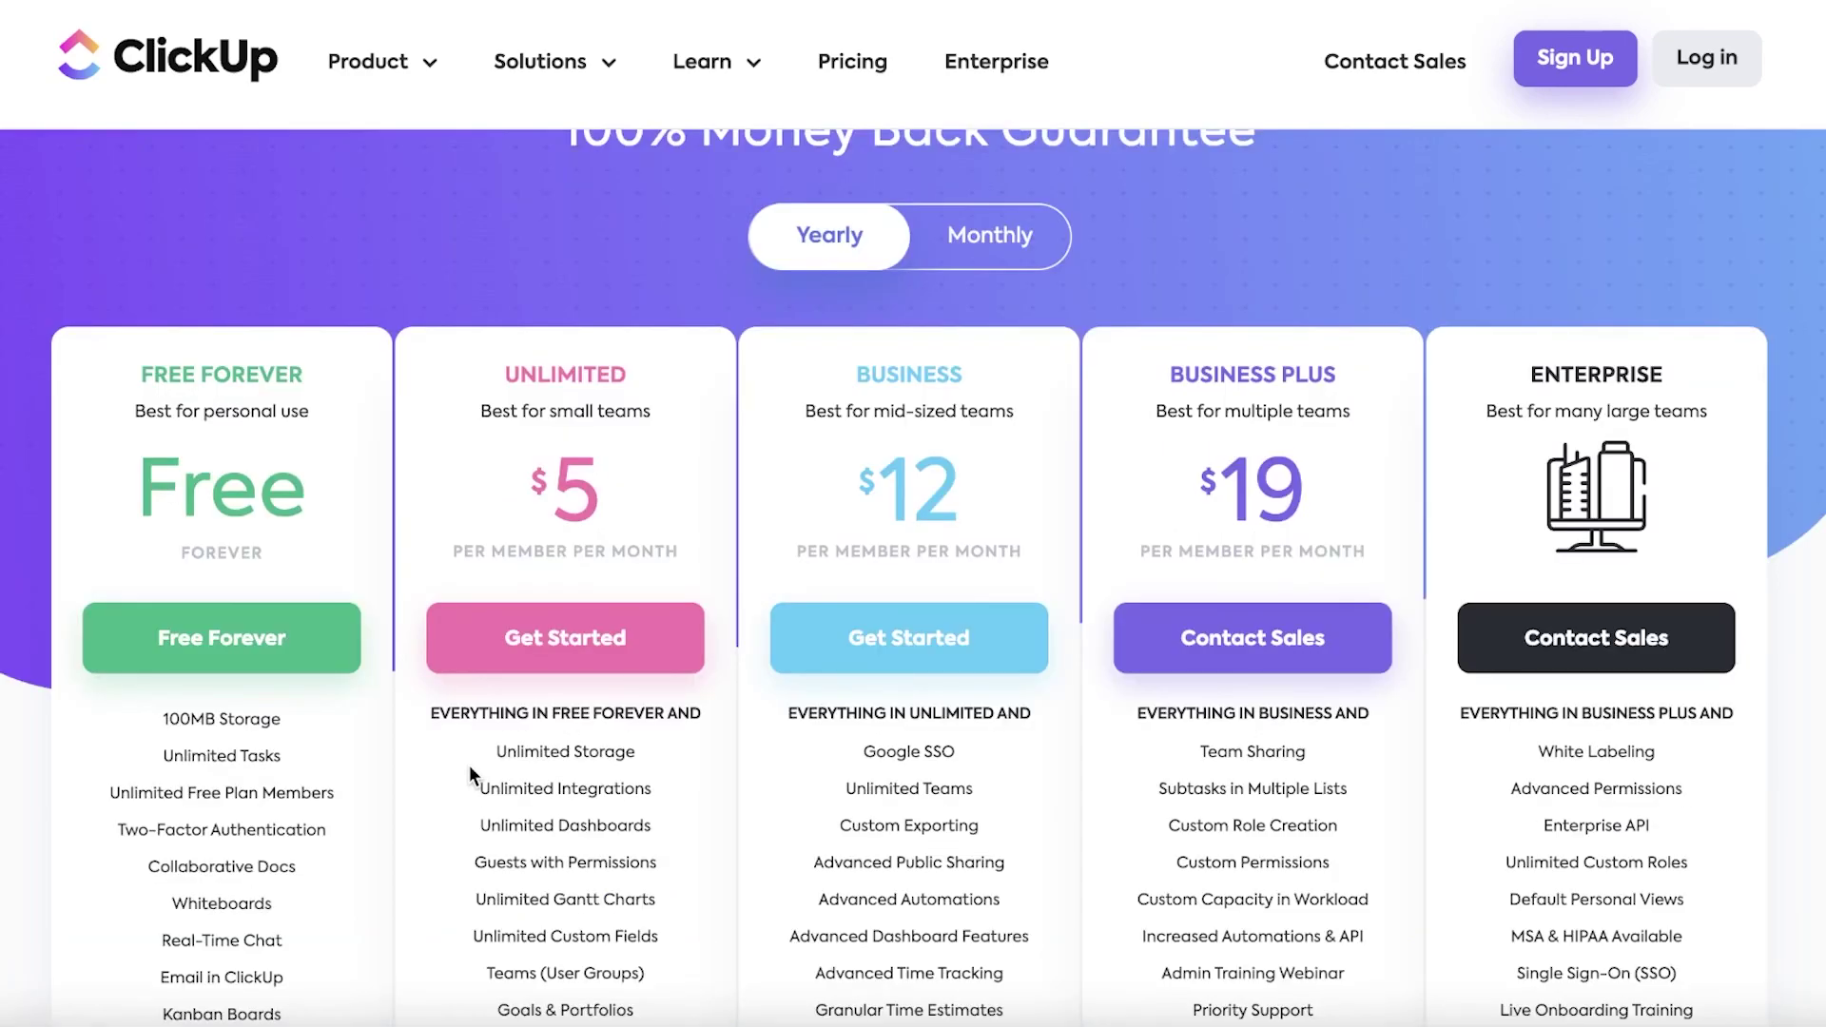
scroll(1327, 898, down, 4)
scroll(1326, 898, up, 3)
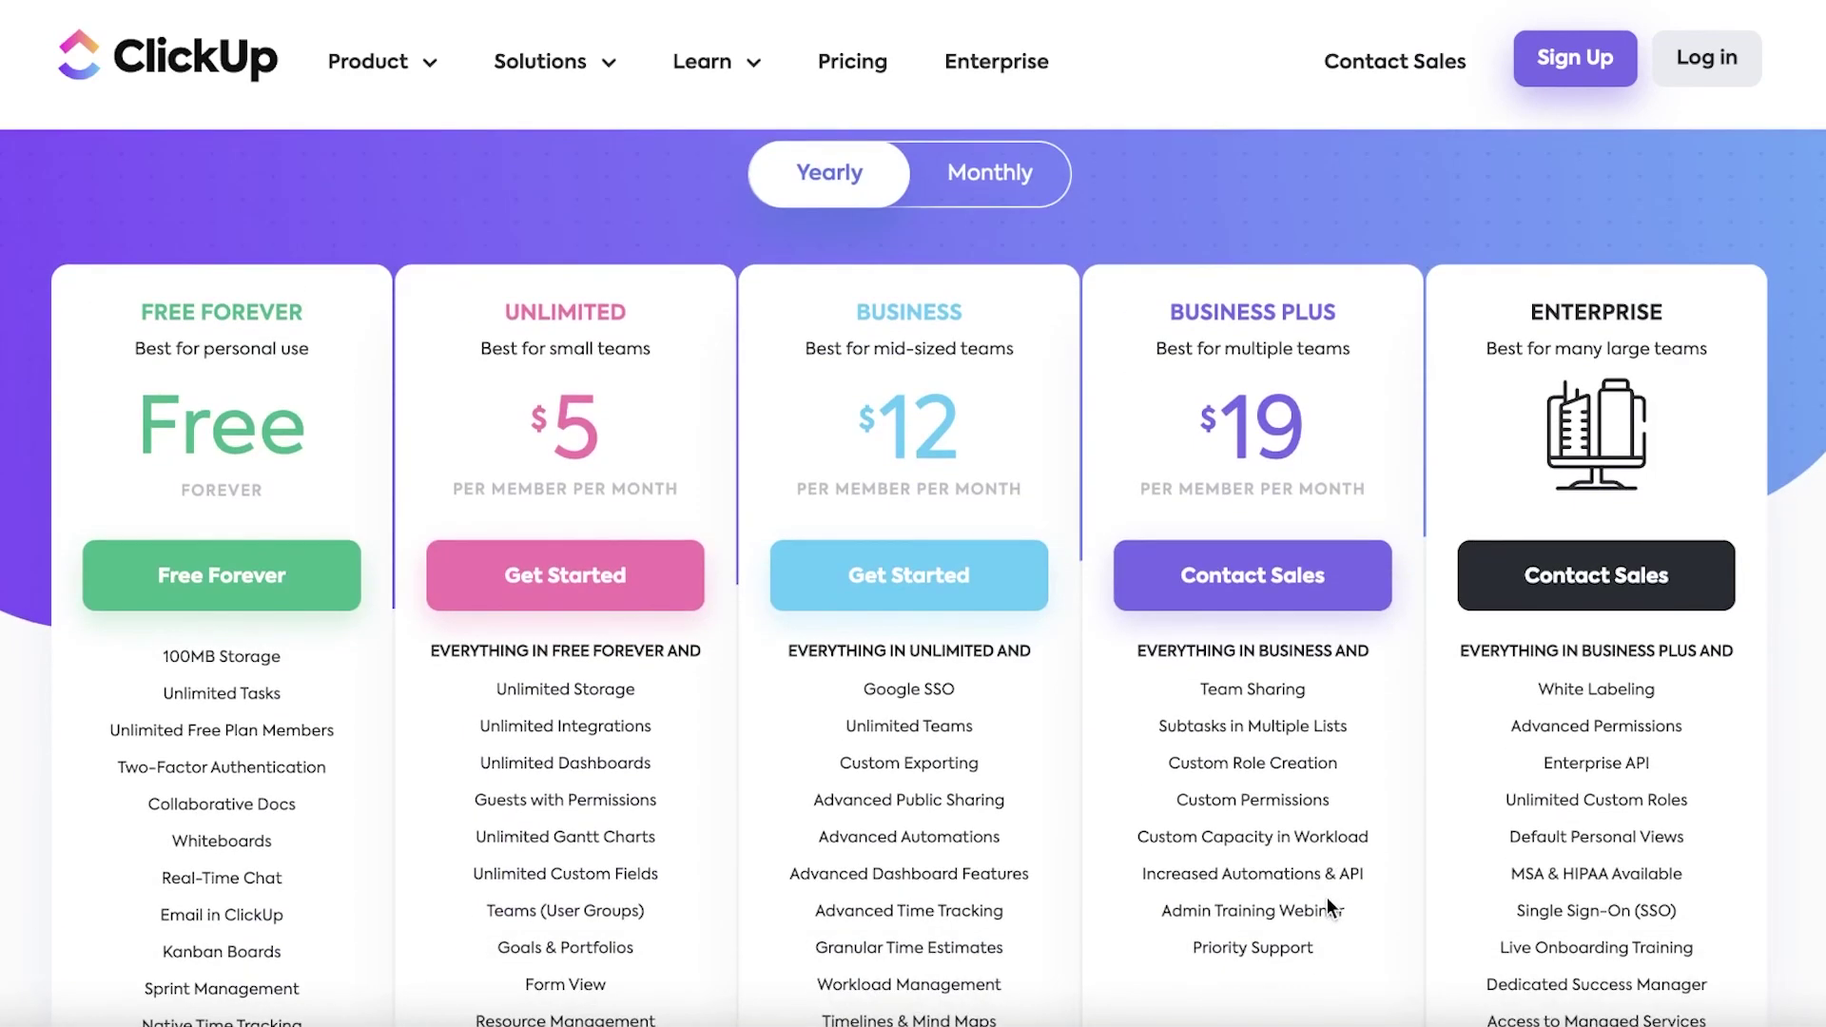
scroll(1327, 898, down, 1)
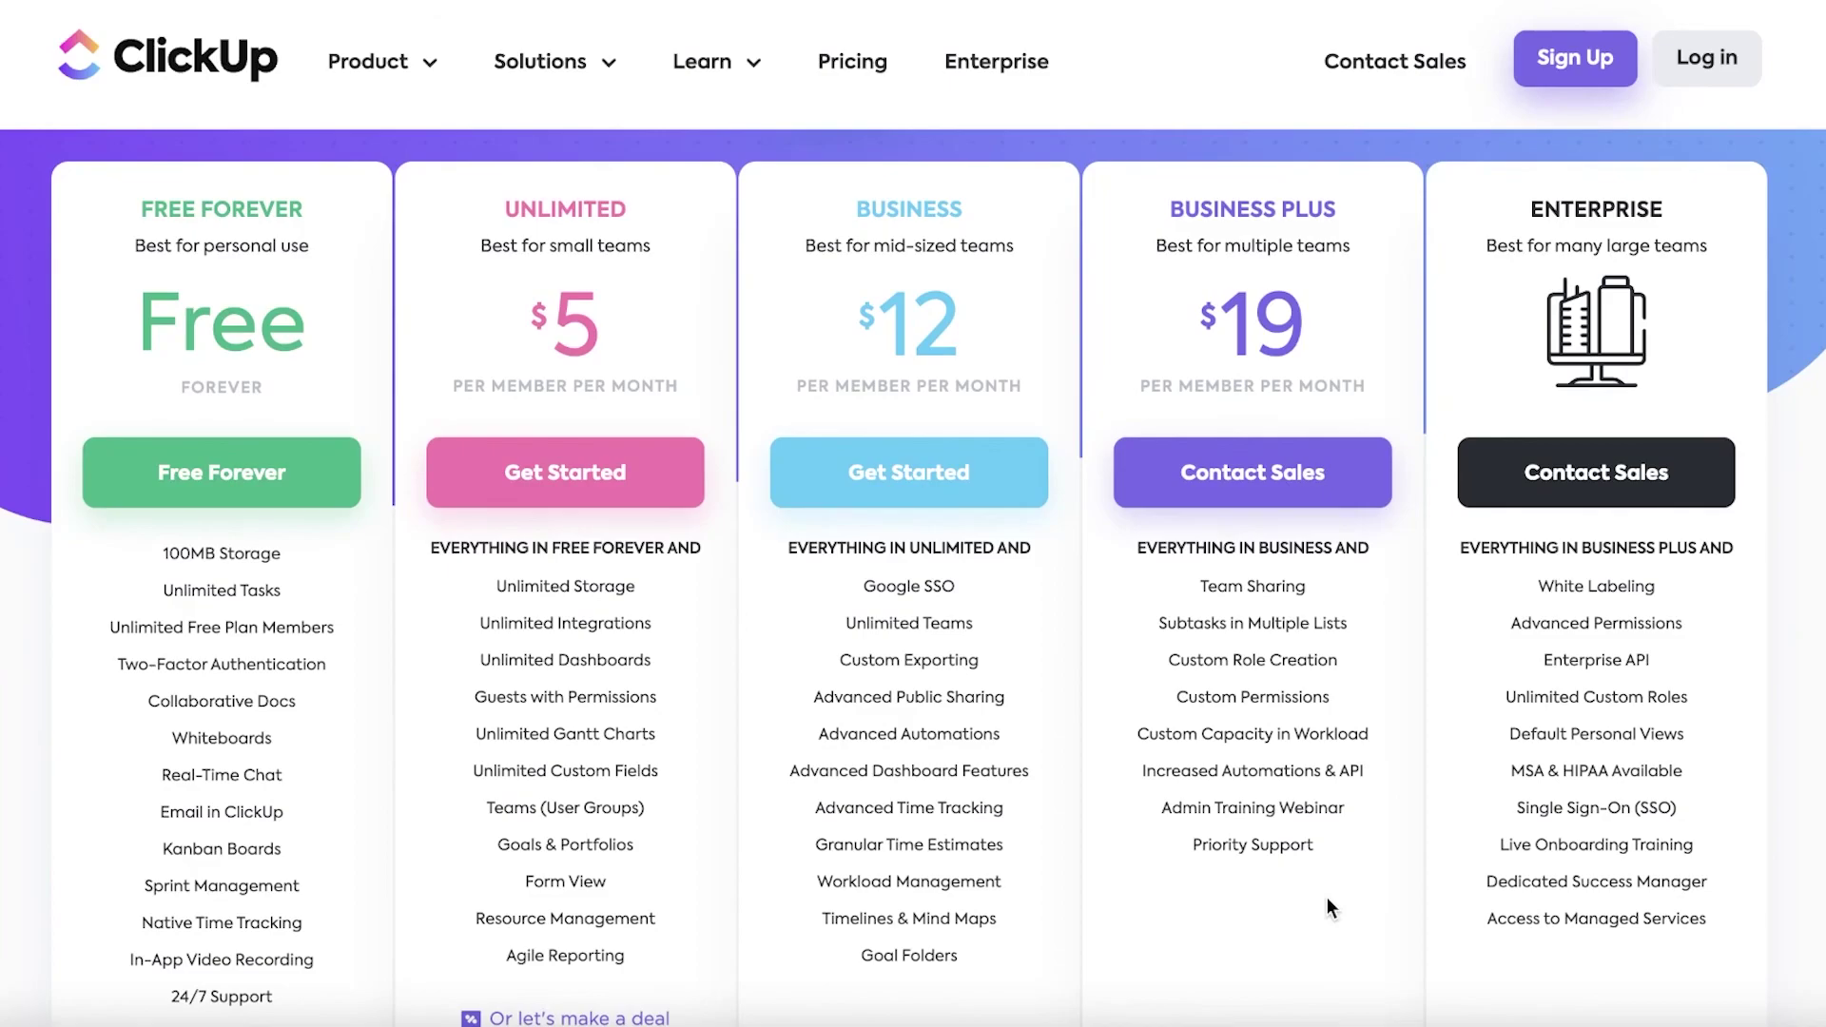
scroll(1327, 899, down, 2)
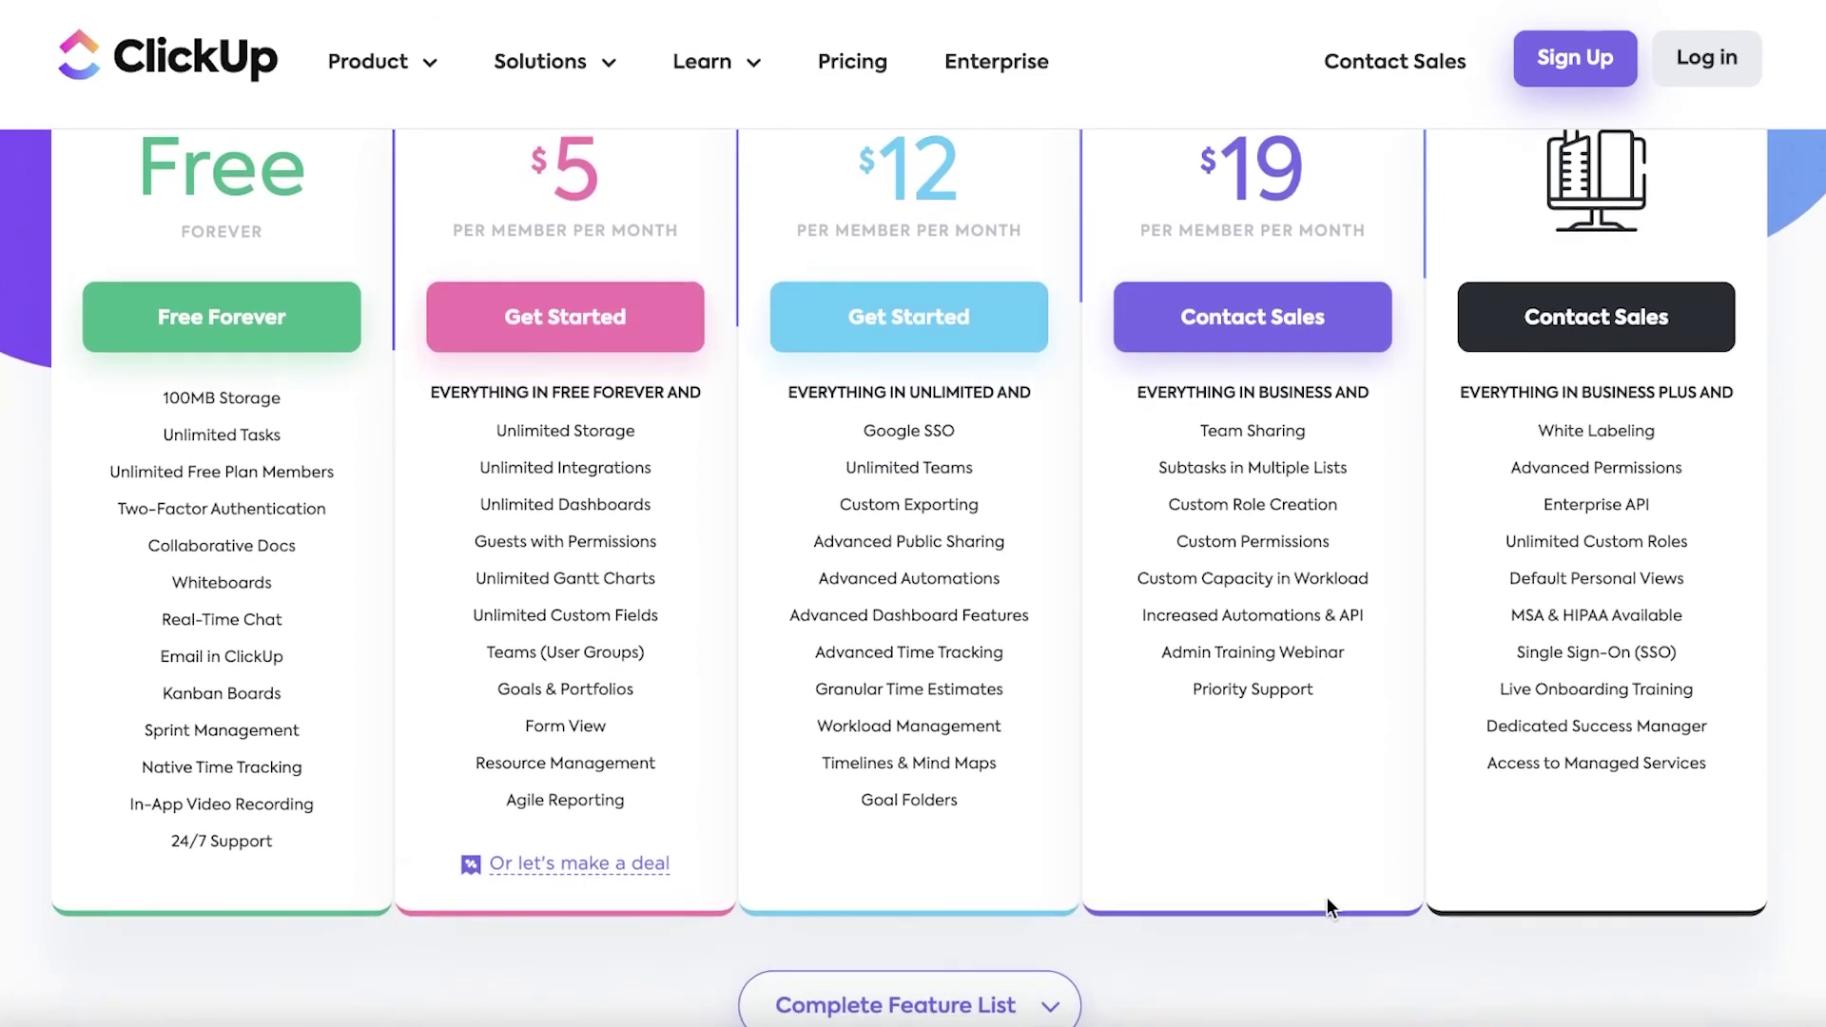
scroll(1327, 898, down, 6)
scroll(1337, 932, up, 8)
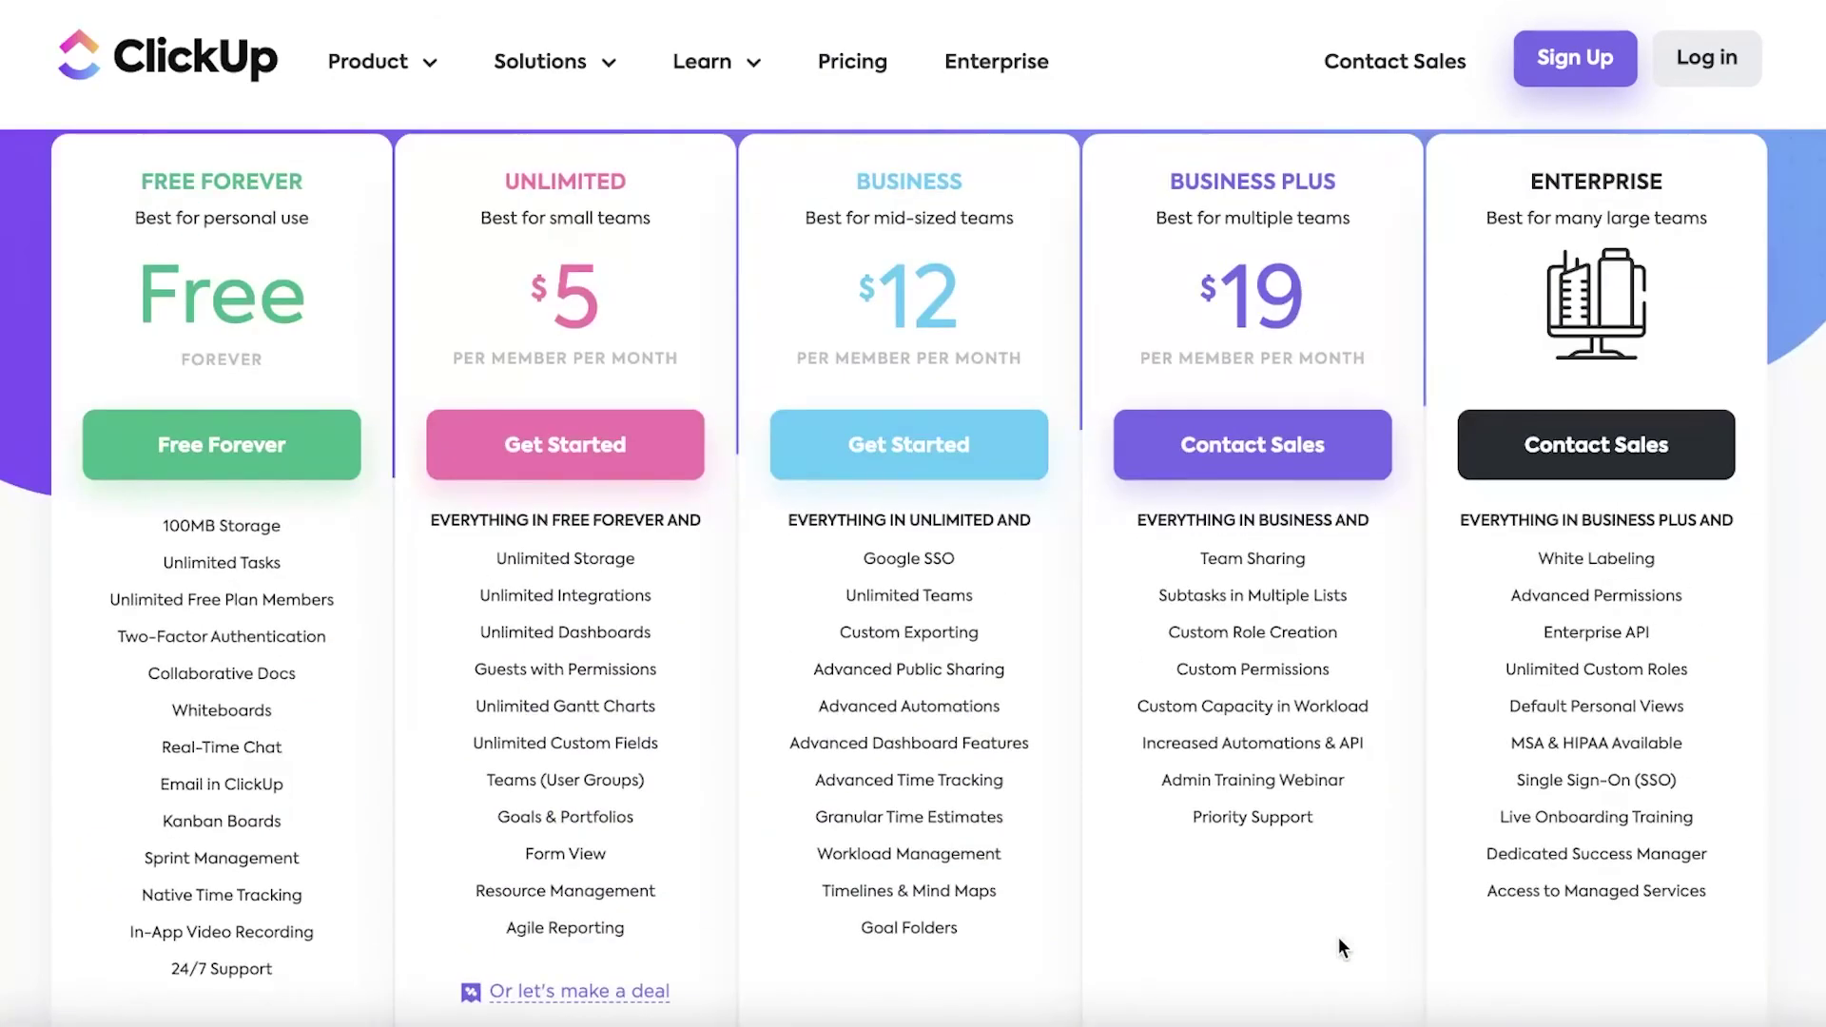